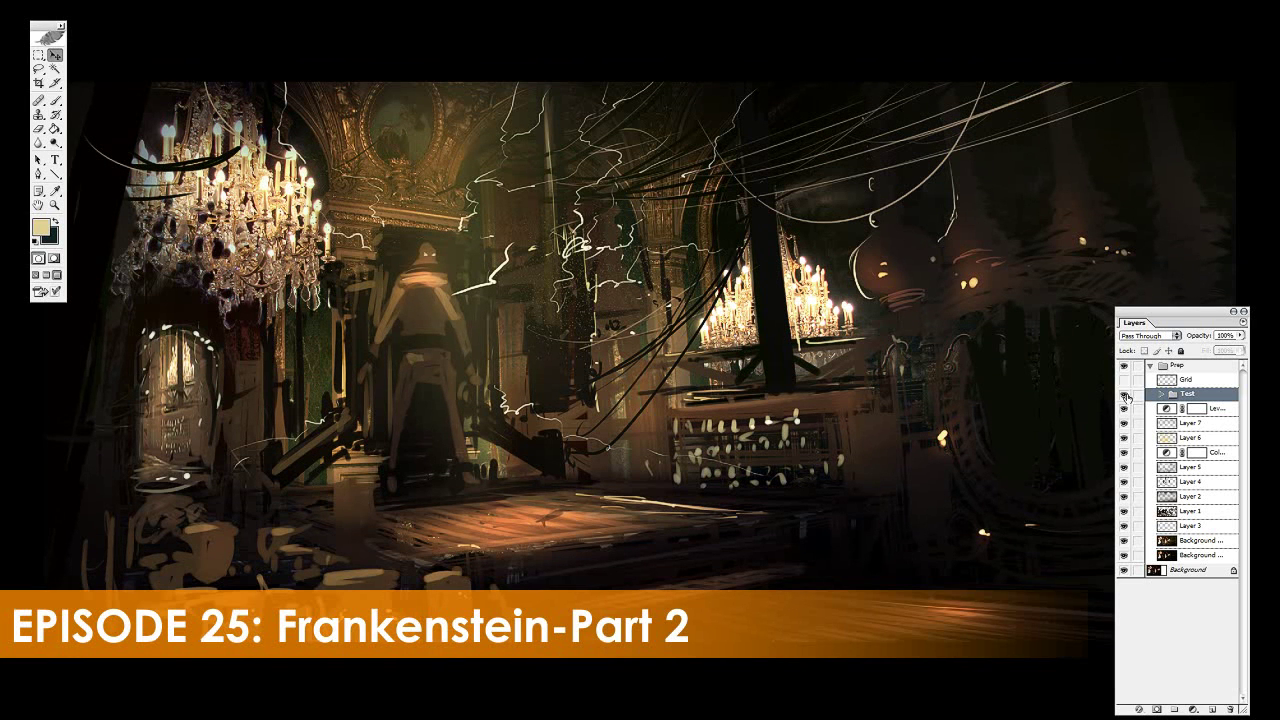
Switch the Test group's visibility on and off to compare the painting with and without it, leaving the group hidden.
left_click(1123, 395)
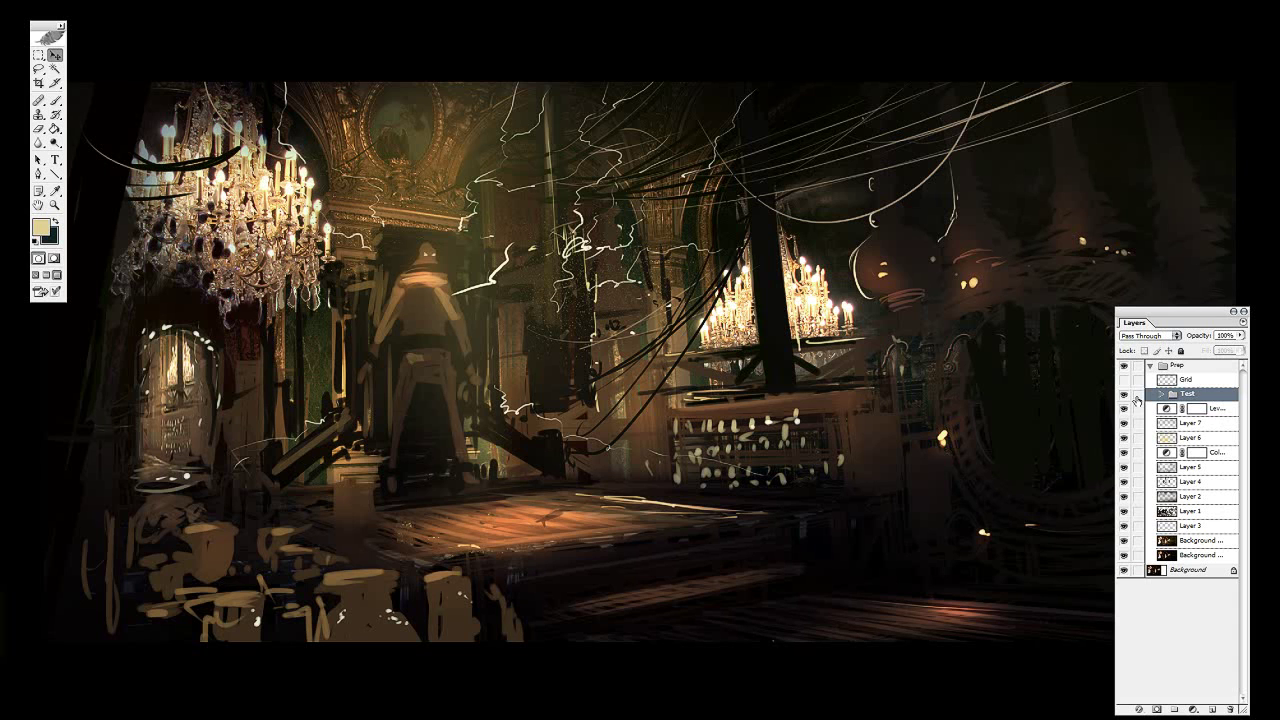
key("Tab")
left_click(1123, 396)
left_click(1123, 396)
left_click(1122, 396)
left_click(1121, 396)
left_click(1123, 396)
left_click(1123, 396)
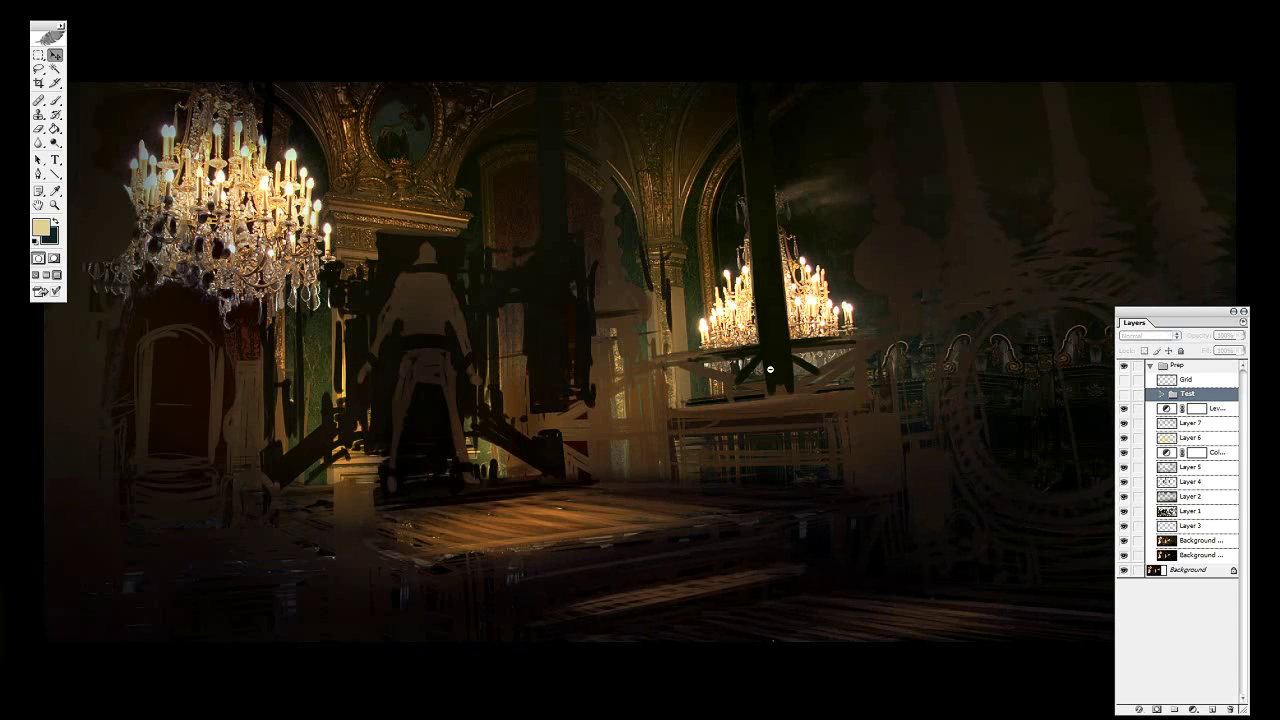
Close fzd_setdesign_01a.psd and open fzd_setdesign_01b.psd in full-screen view with a black surround.
key("ctrl+minus")
key("f")
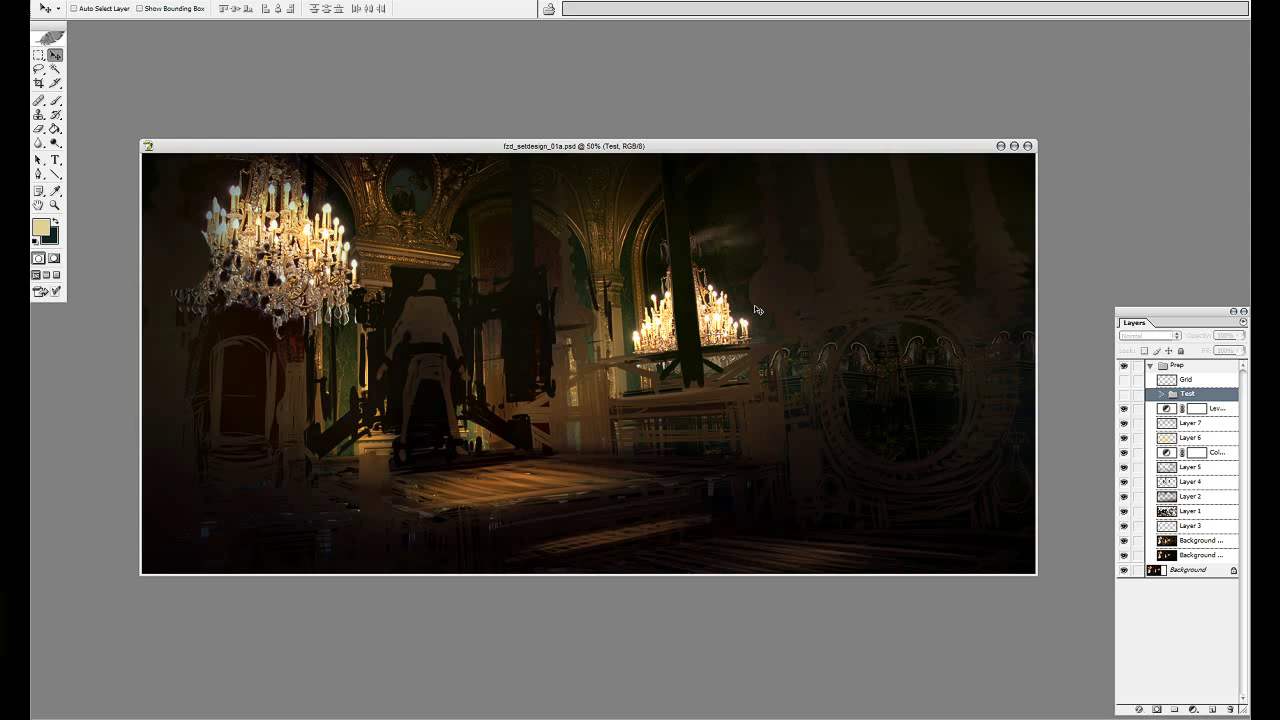
key("ctrl+w")
left_click(641, 259)
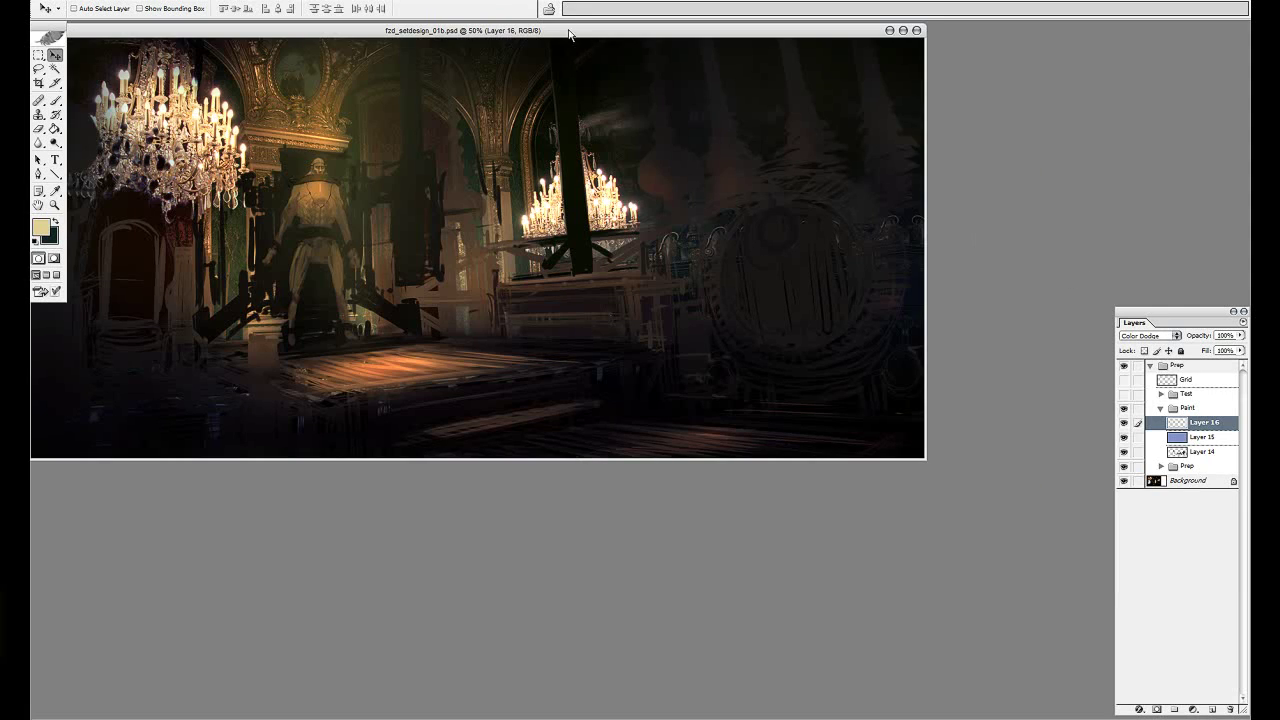
left_click_drag(568, 30, 684, 54)
left_click_drag(193, 144, 920, 485)
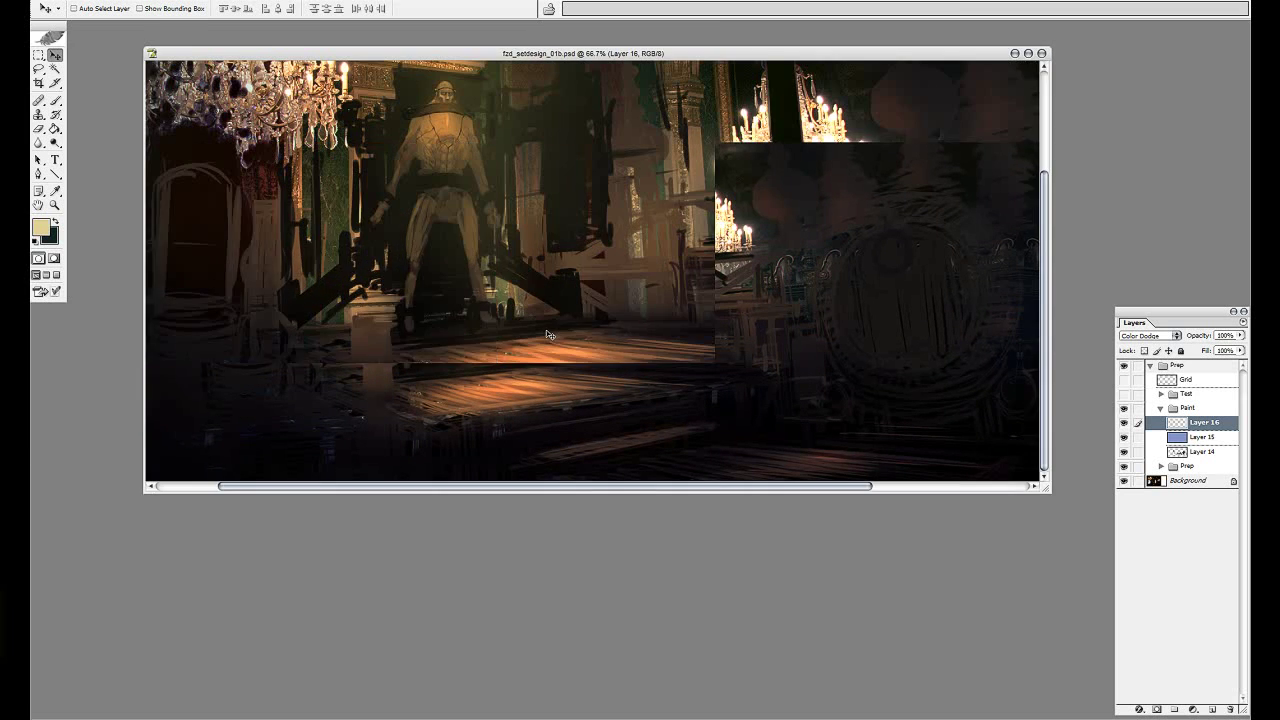
key("f")
key("f")
Collapse and hide the Paint group to view the painting with only the Prep layers showing.
left_click(1161, 466)
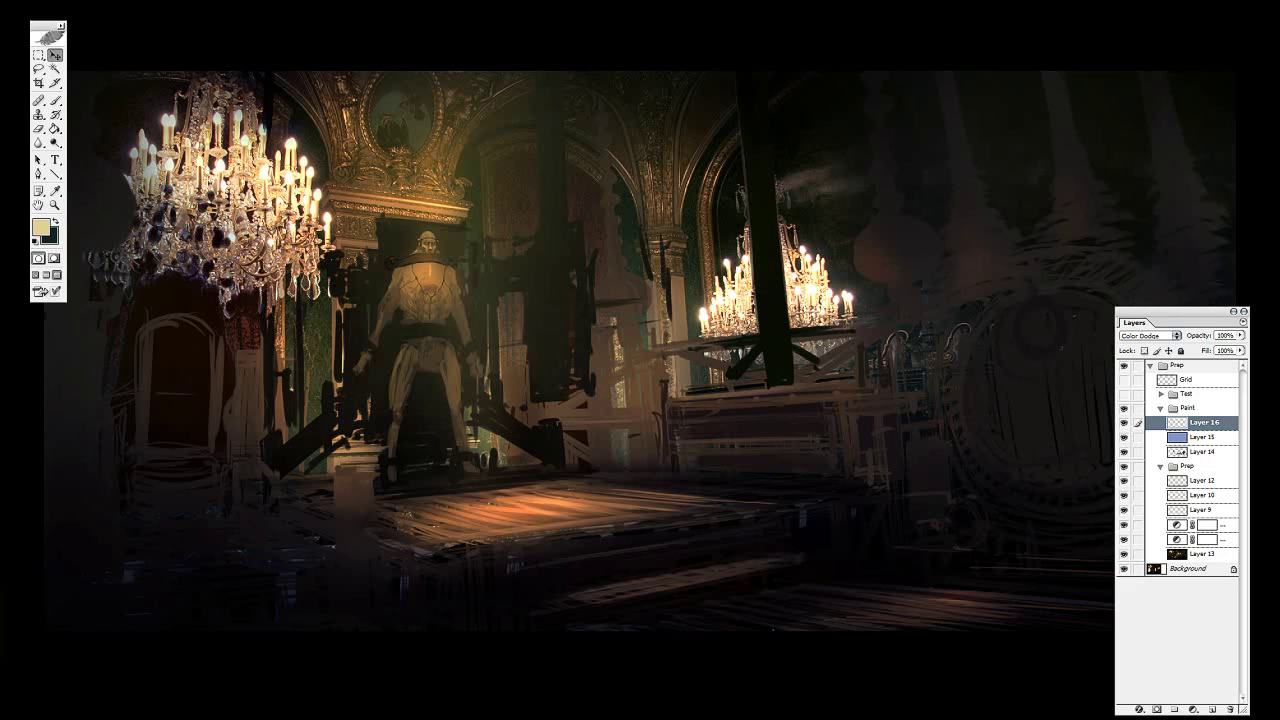
left_click(1160, 408)
left_click(1124, 408)
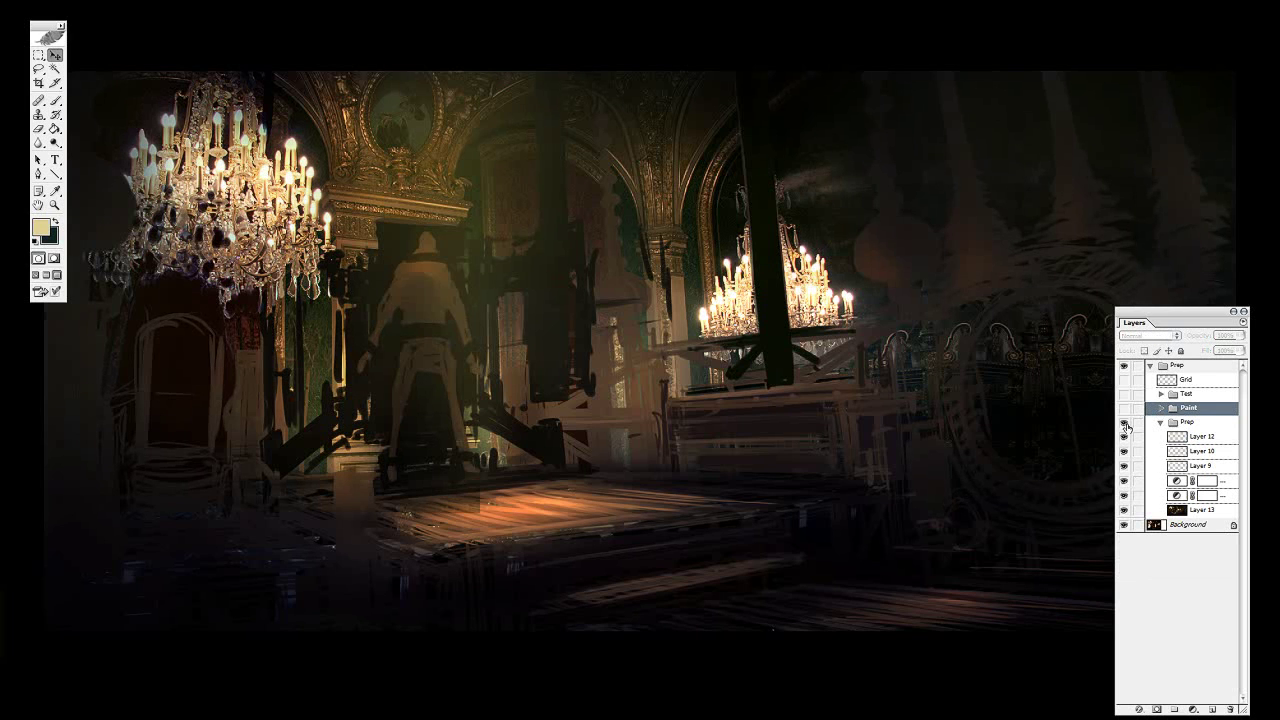
left_click(1124, 436)
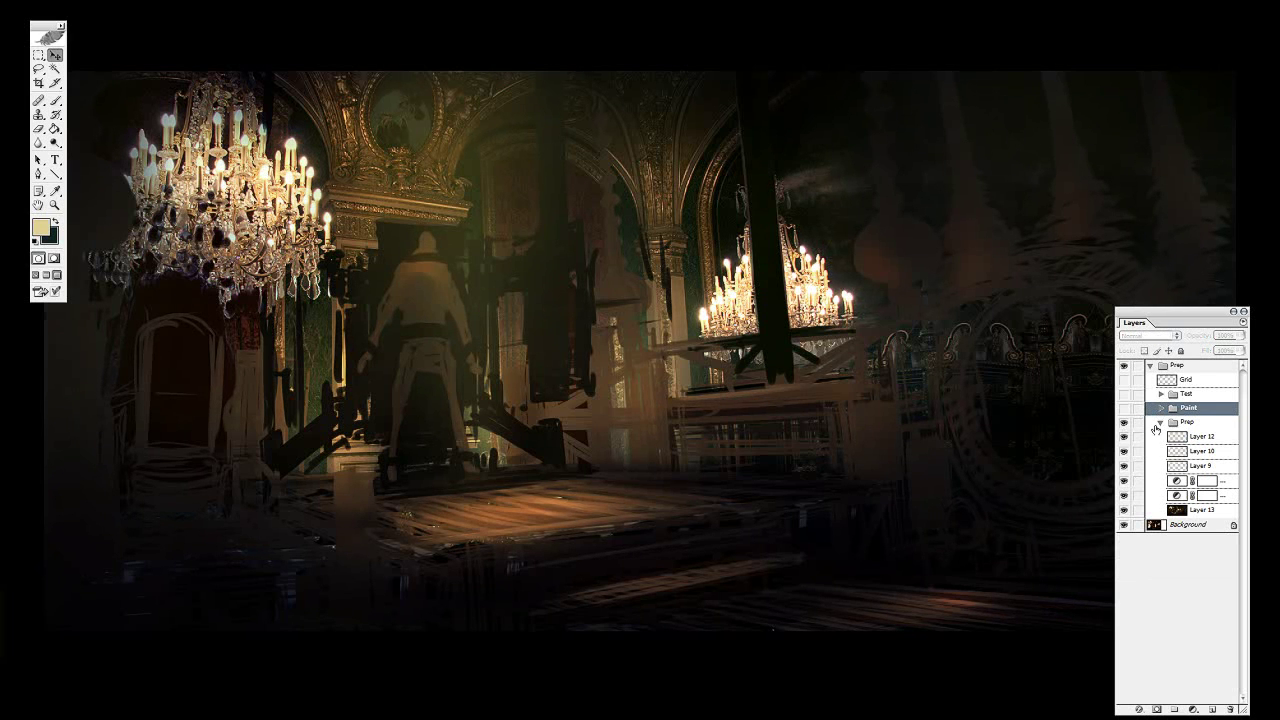
left_click(1160, 422)
key("Tab")
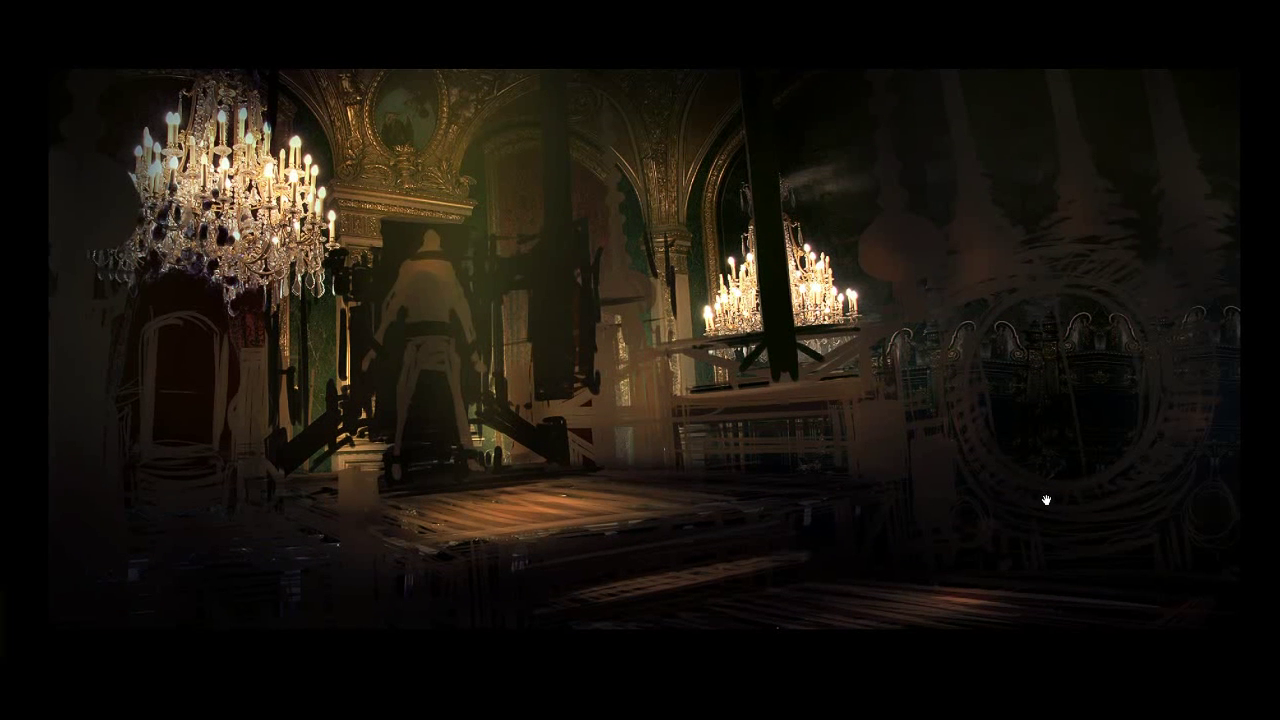
key("Tab")
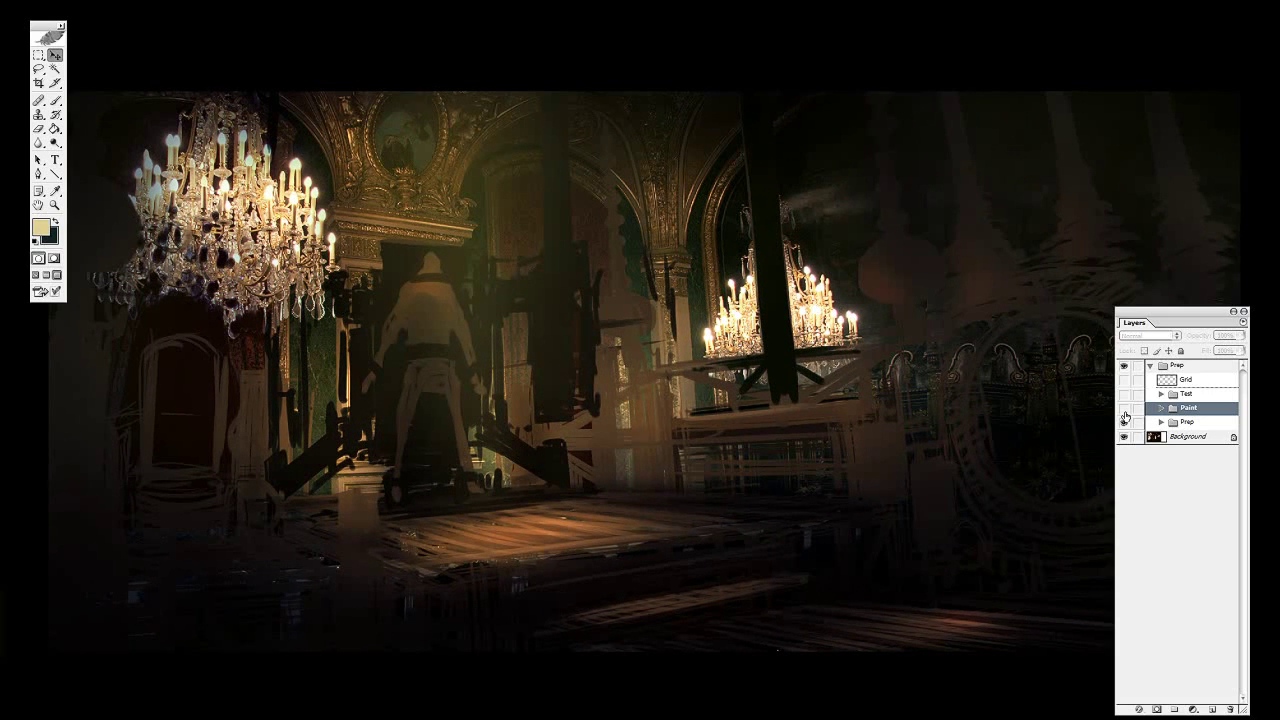
Compare the painting with and without the Paint group, leaving the group visible.
left_click(1125, 409)
left_click(1125, 408)
left_click(1125, 408)
left_click_drag(1038, 300, 926, 286)
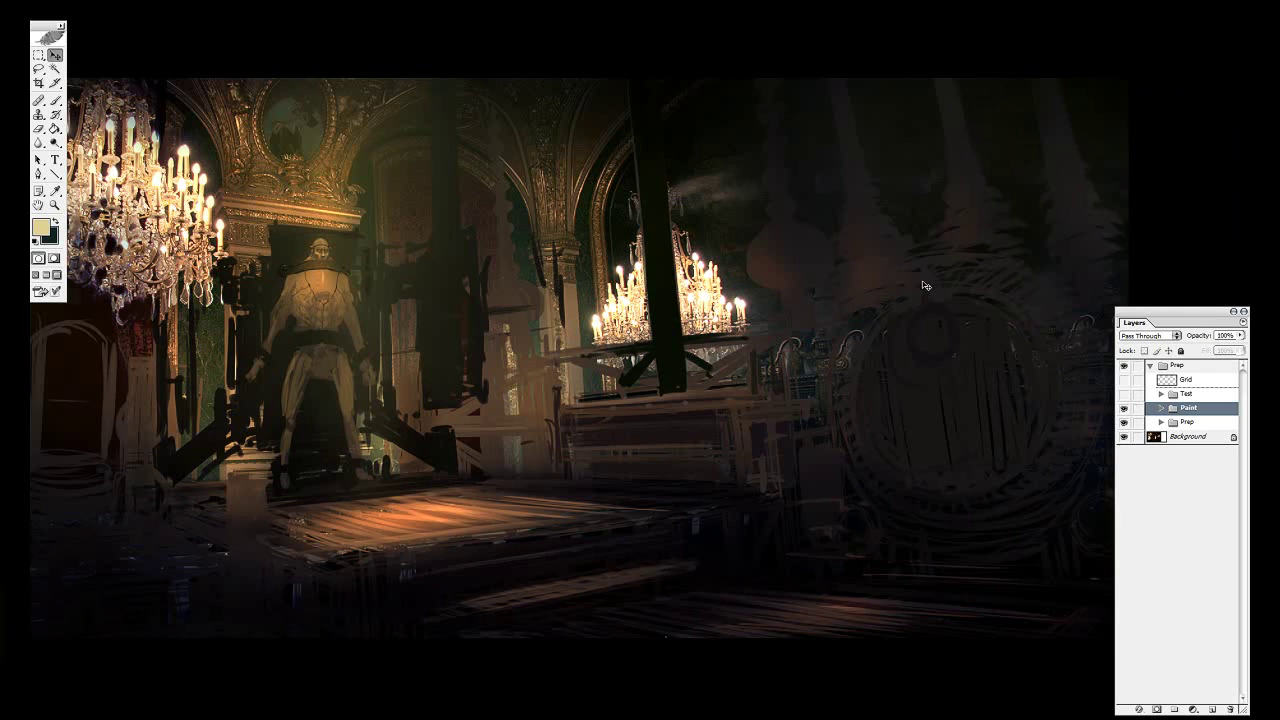
Expand the Paint group, hide Layer 16 and Layer 15, and compare the scene with and without Layer 14.
left_click(1159, 410)
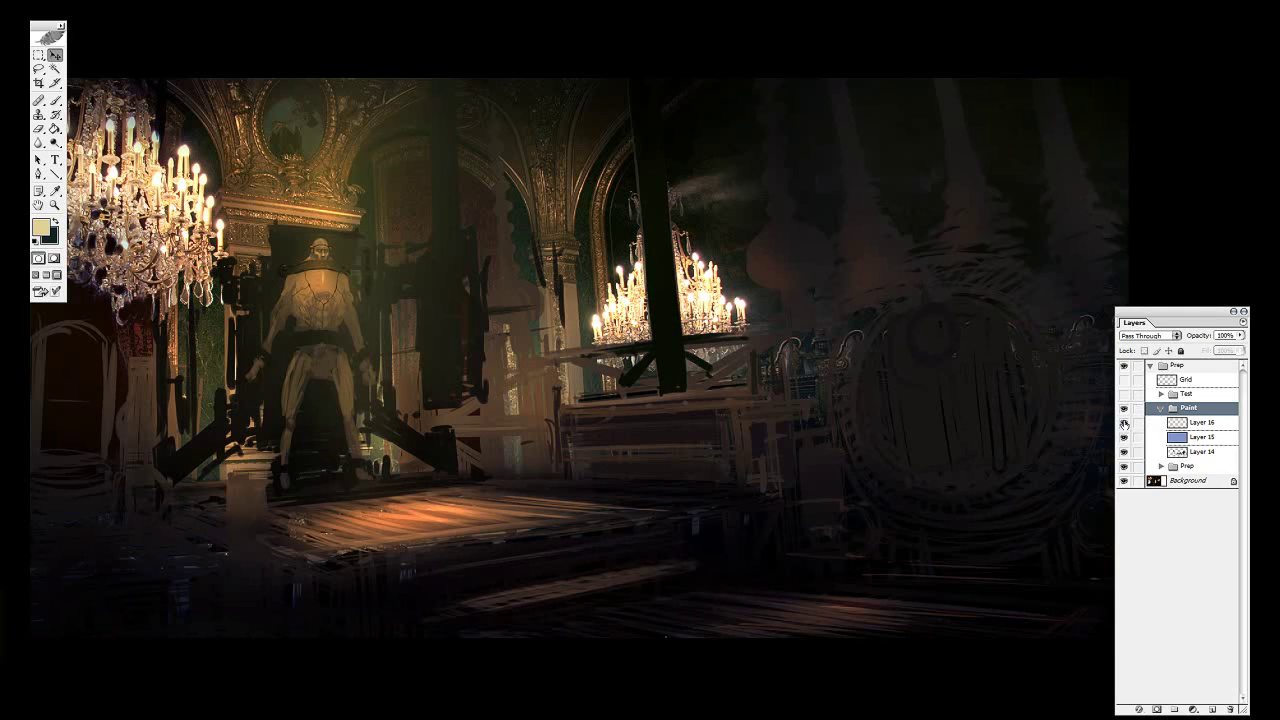
left_click(1124, 423)
left_click(1124, 437)
left_click(1123, 454)
left_click(1123, 455)
left_click(1123, 455)
left_click(1123, 455)
Examine the standing figure's head, chest, arms and legs up close, as well as its place in the whole scene.
left_click(318, 335, "ctrl")
left_click(316, 334, "ctrl")
left_click(315, 334, "ctrl")
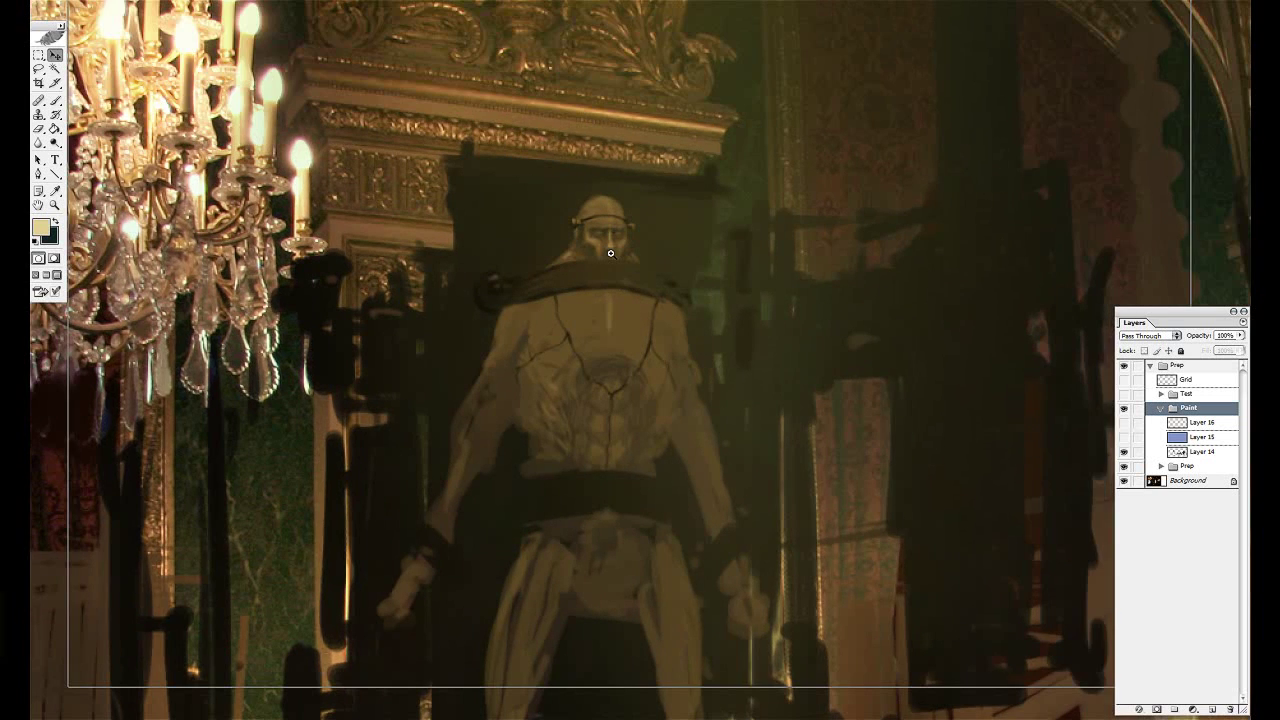
left_click(611, 254, "ctrl")
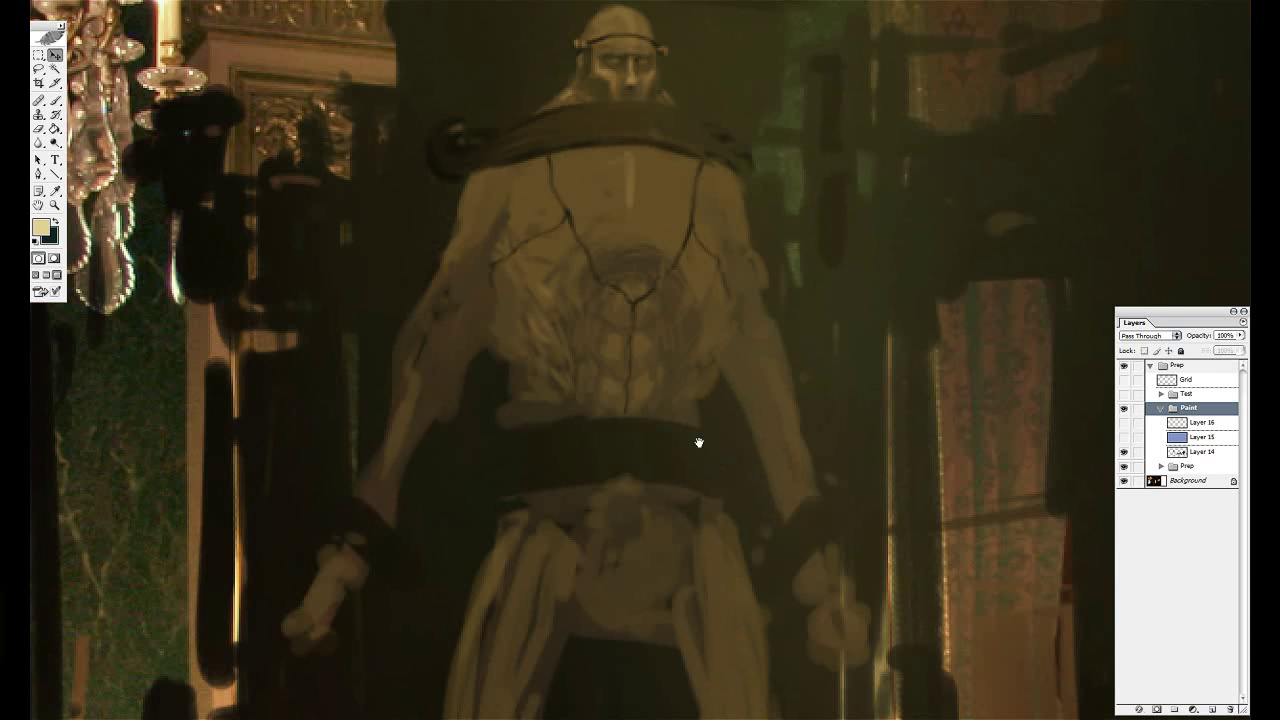
left_click(617, 214, "ctrl")
left_click_drag(617, 228, 619, 515)
key("f")
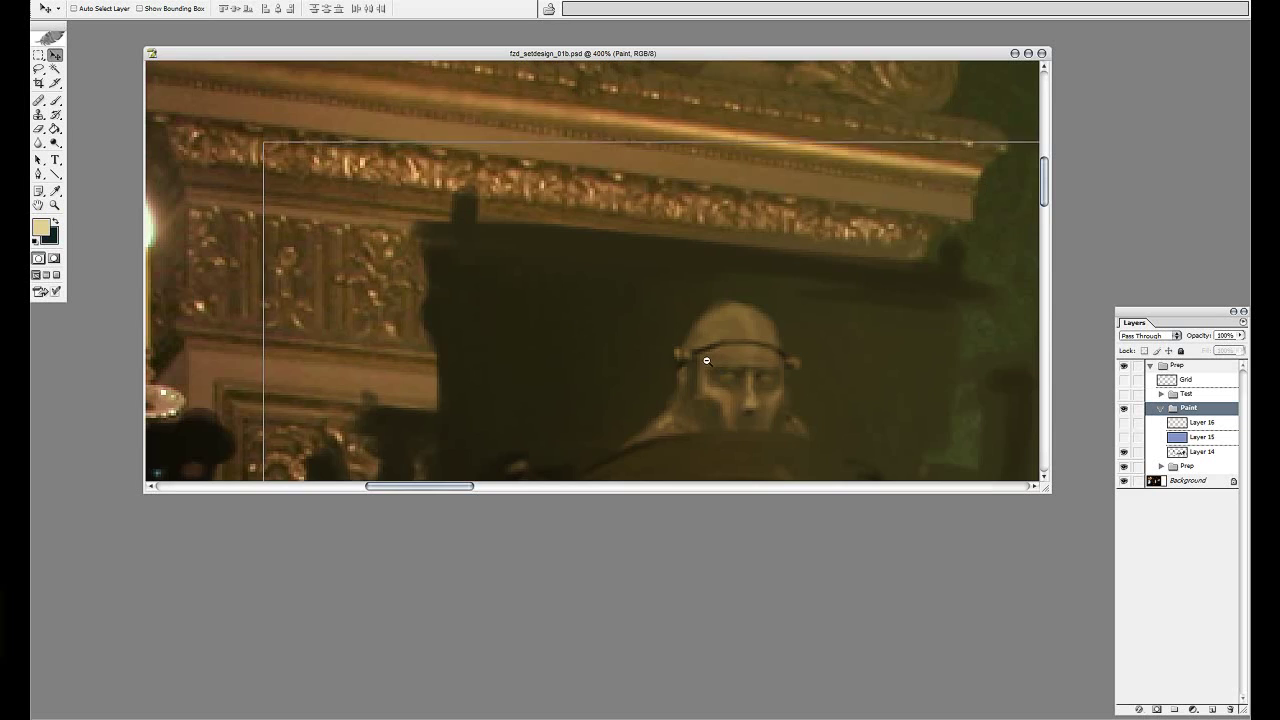
scroll(697, 360, "down", 2)
scroll(667, 357, "down", 3)
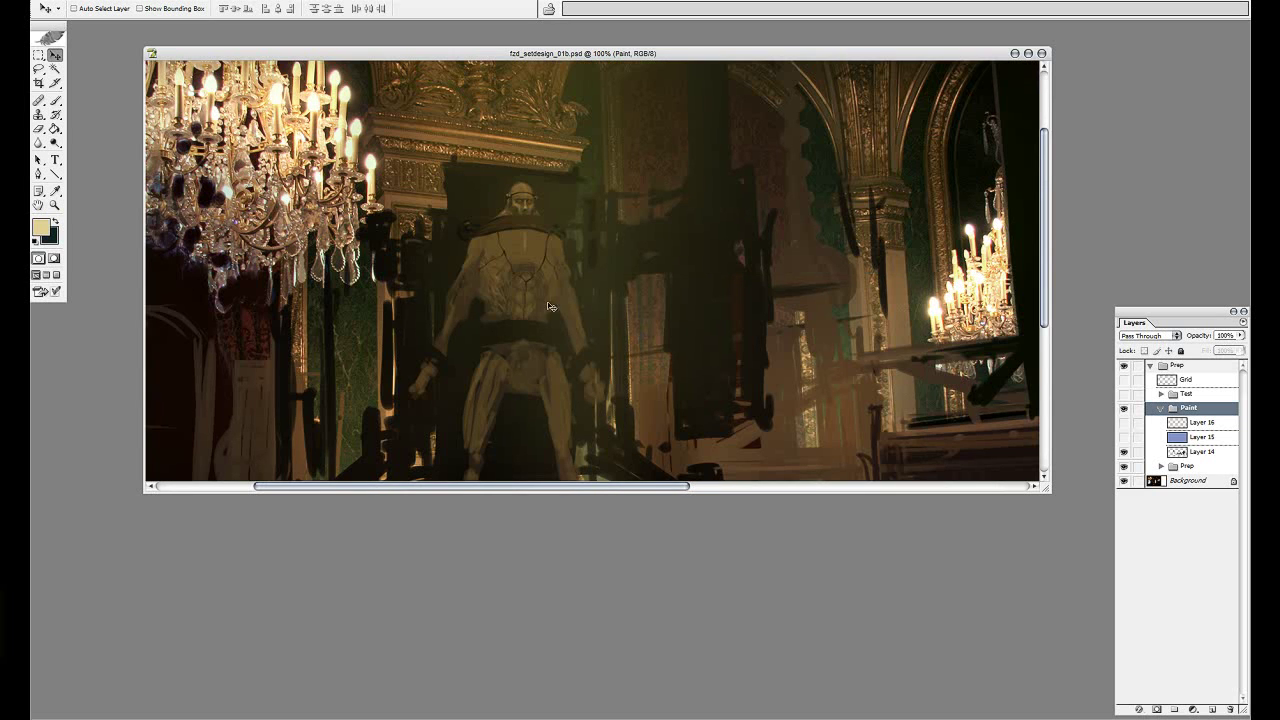
key("f")
left_click_drag(550, 301, 563, 435)
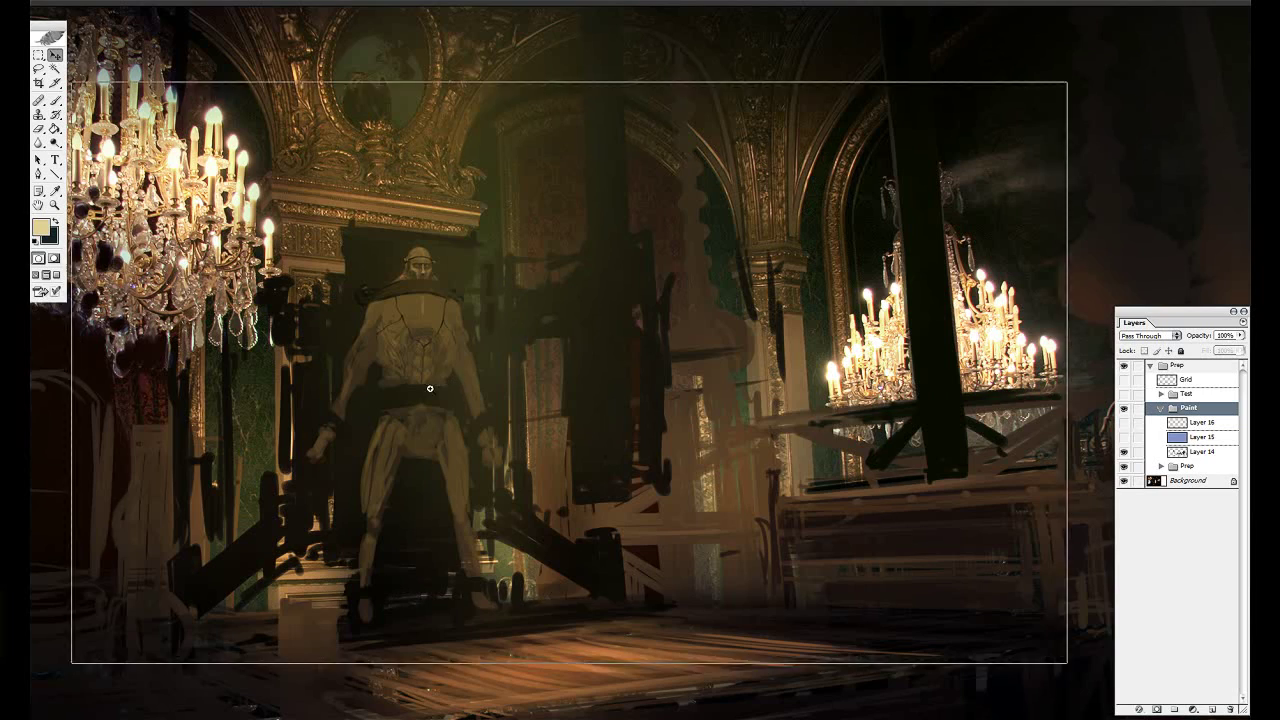
scroll(450, 385, "up", 2)
scroll(457, 374, "down", 1)
Show Layer 15 in the Paint group and review its effect on the whole image without the panels.
left_click(1122, 438)
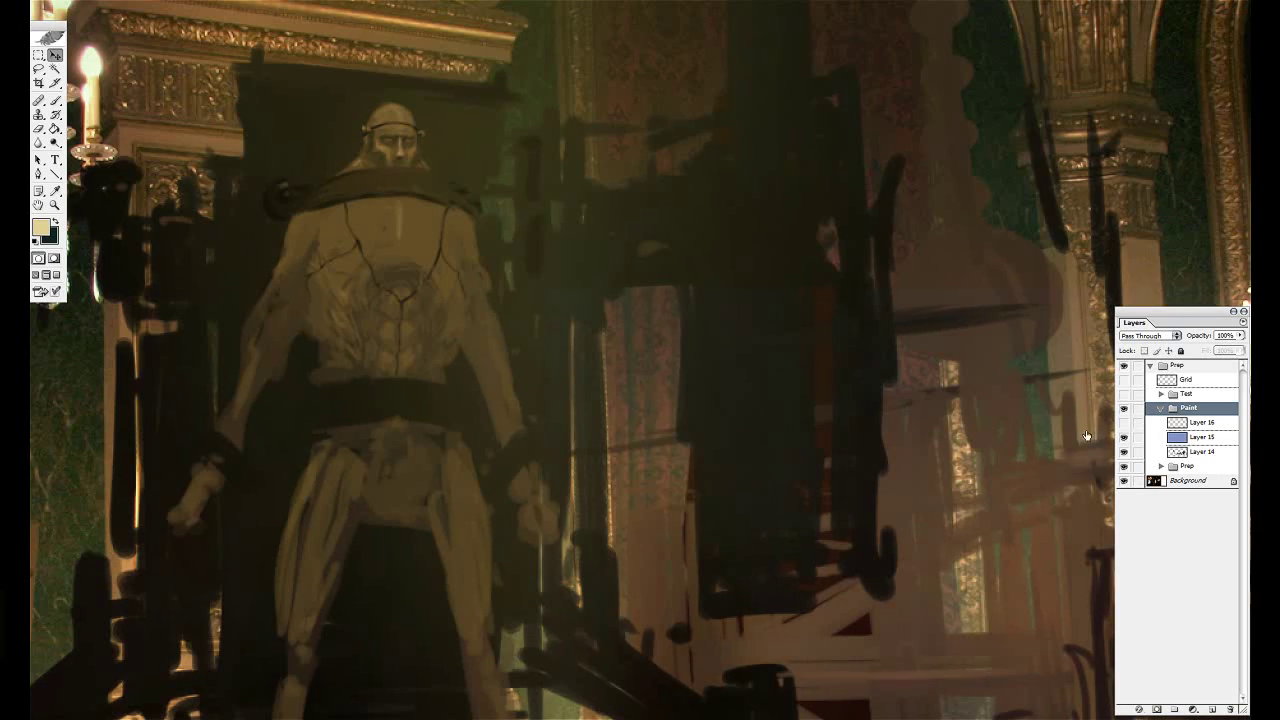
scroll(624, 352, "down", 2)
key("Tab")
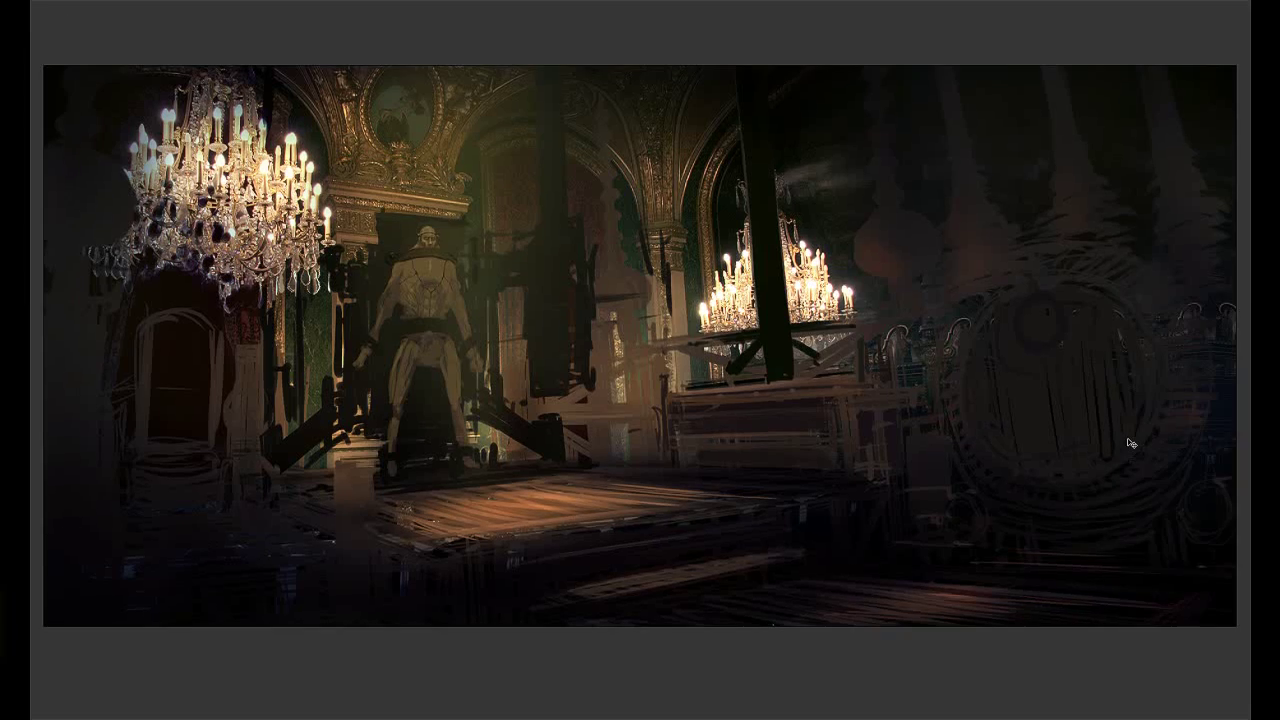
key("Tab")
left_click(1124, 440)
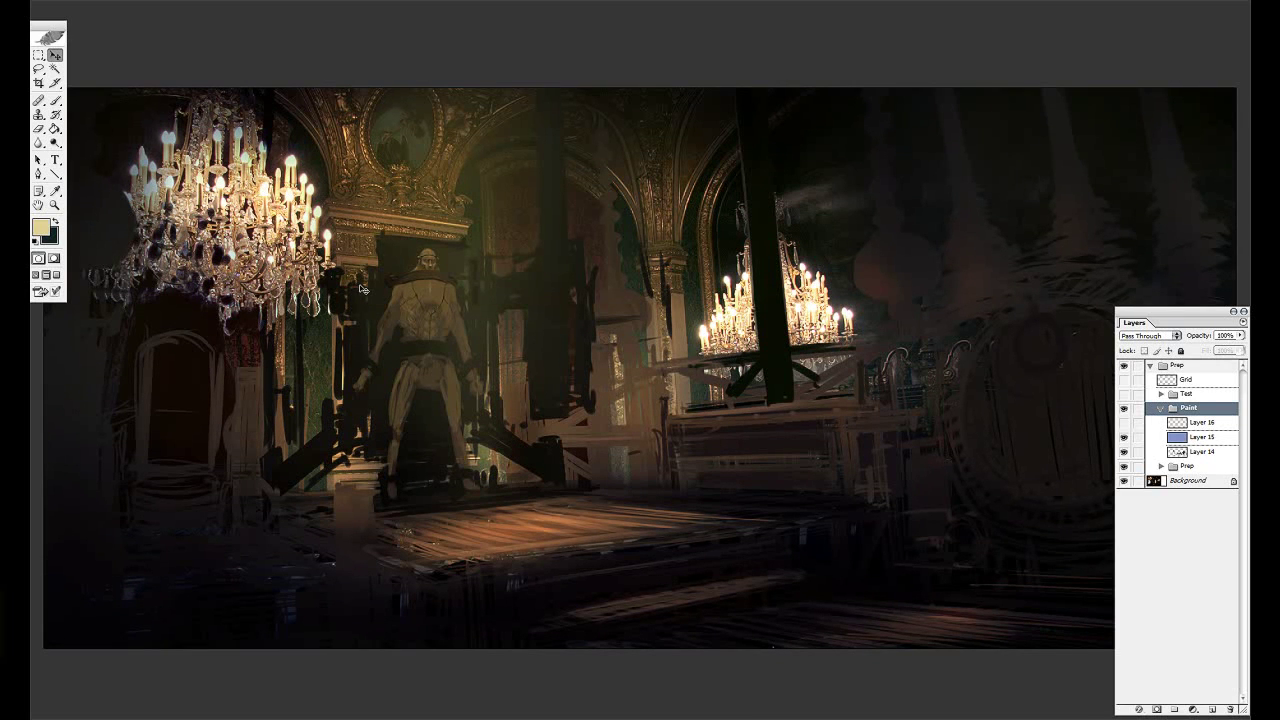
key("Tab")
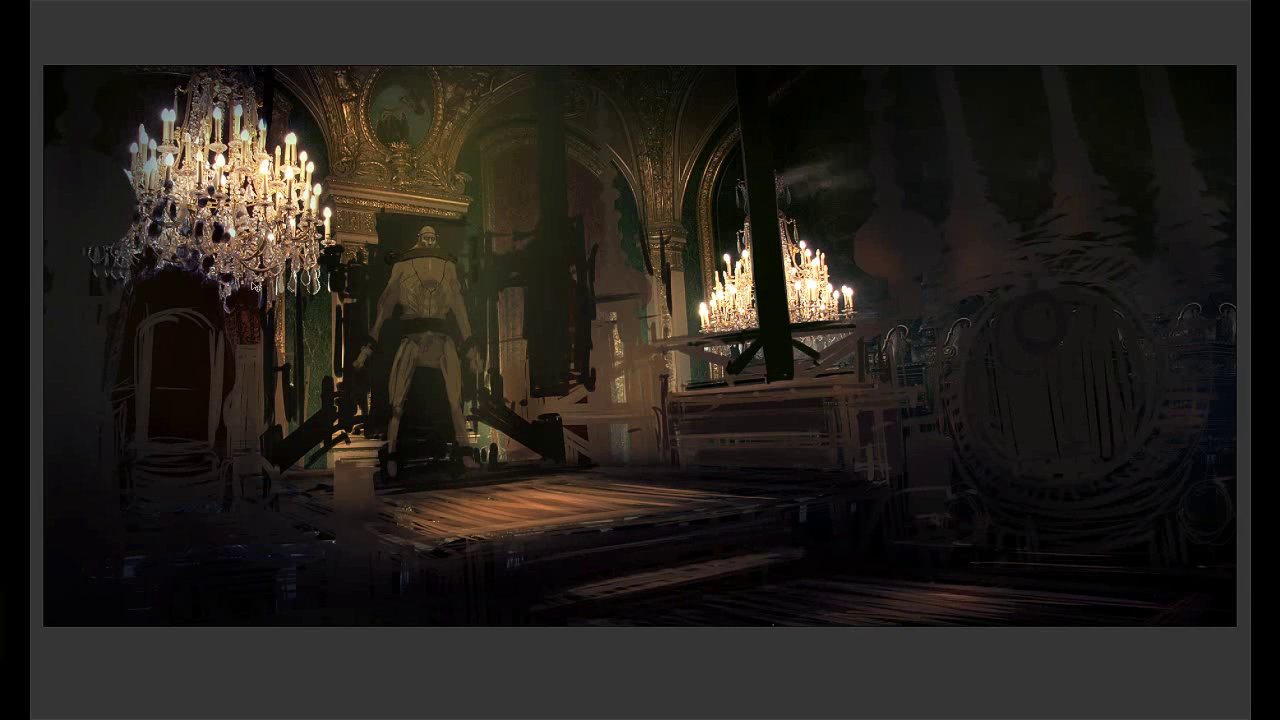
Show Layer 16 in the Paint group and review its effect on the whole image.
key("Tab")
left_click(1124, 422)
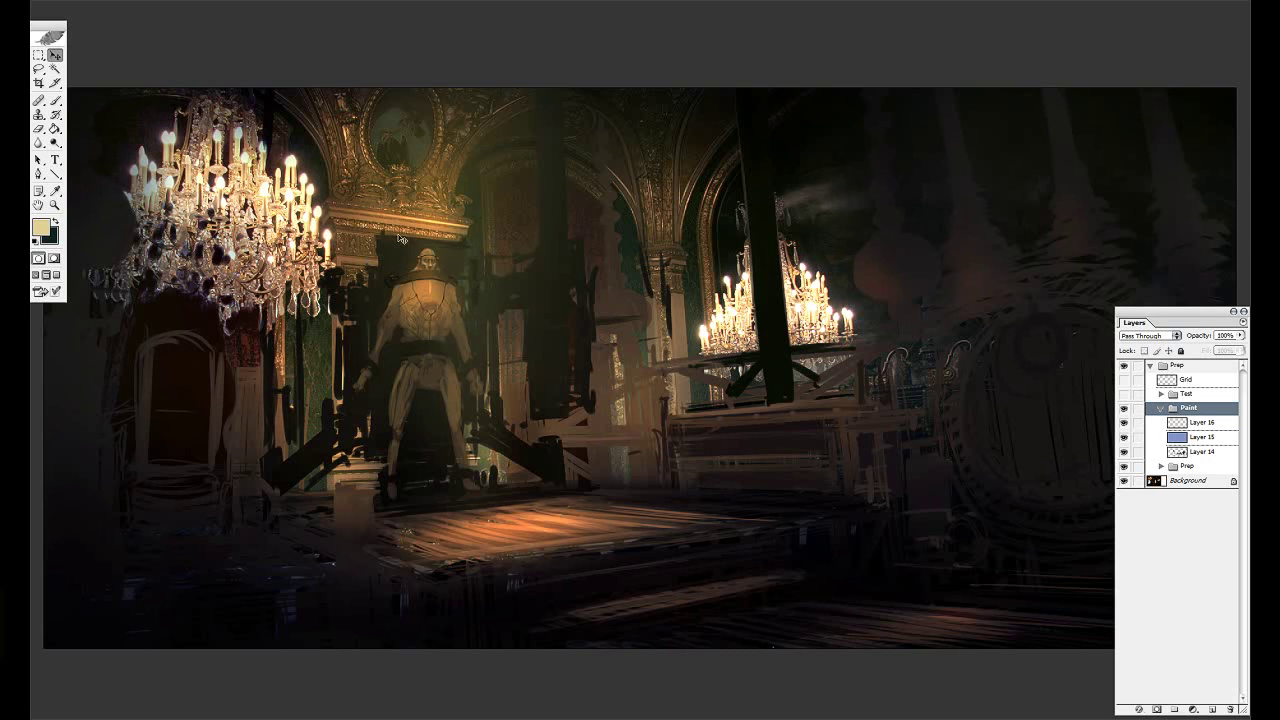
key("Tab")
key("Tab")
Toggle the visibility of the Test group and the Grid layer to compare them against the painting.
left_click(1123, 395)
left_click(1123, 395)
left_click(1123, 400)
left_click(1123, 398)
left_click(1123, 394)
left_click(1123, 381)
left_click(1123, 381)
Close fzd_setdesign_01b.psd and open fzd_setdesign_01c.psd, substituting normal mode for the unsupported blending mode.
key("ctrl+w")
left_click(634, 262)
key("ctrl+o")
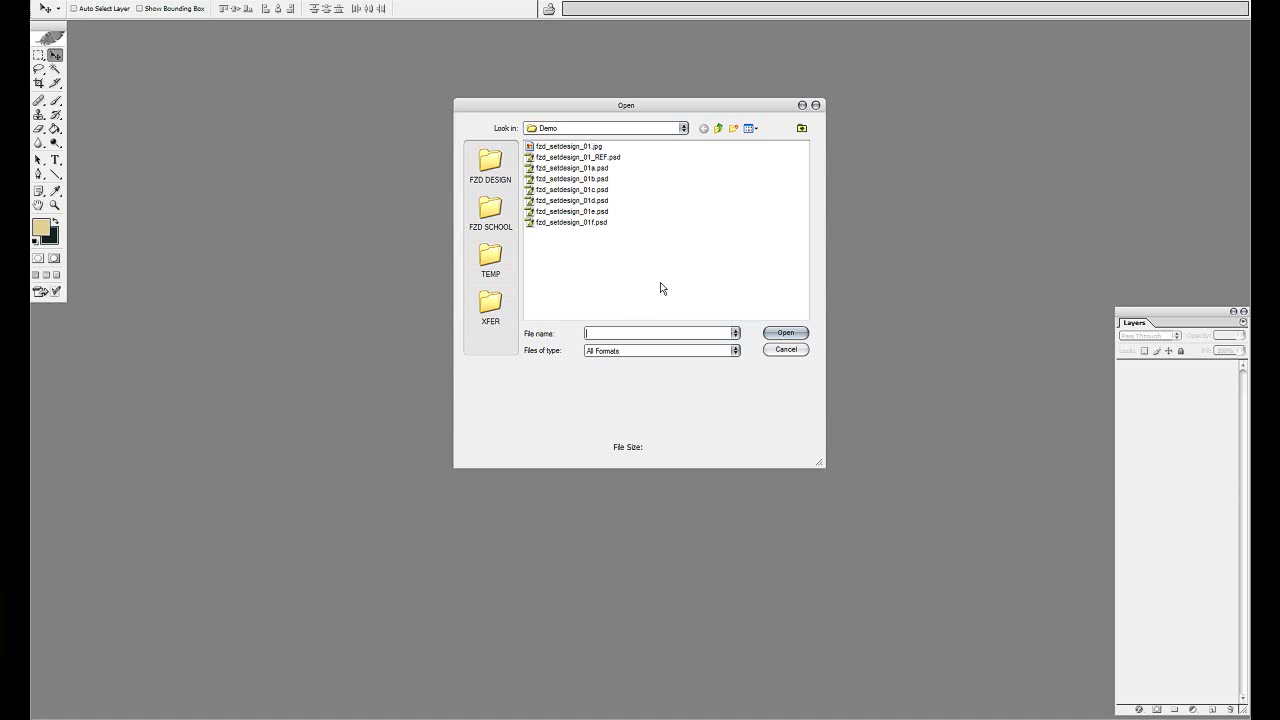
double_click(604, 190)
key("Return")
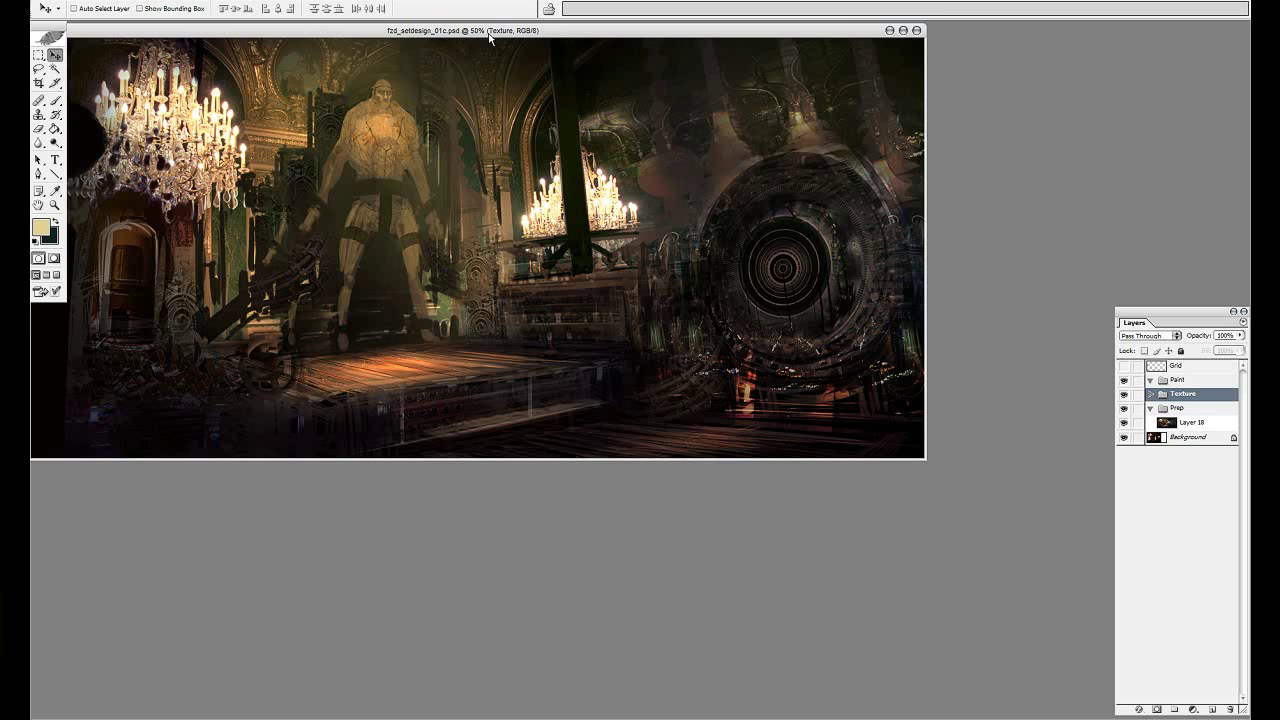
left_click_drag(489, 34, 613, 130)
left_click(1039, 127)
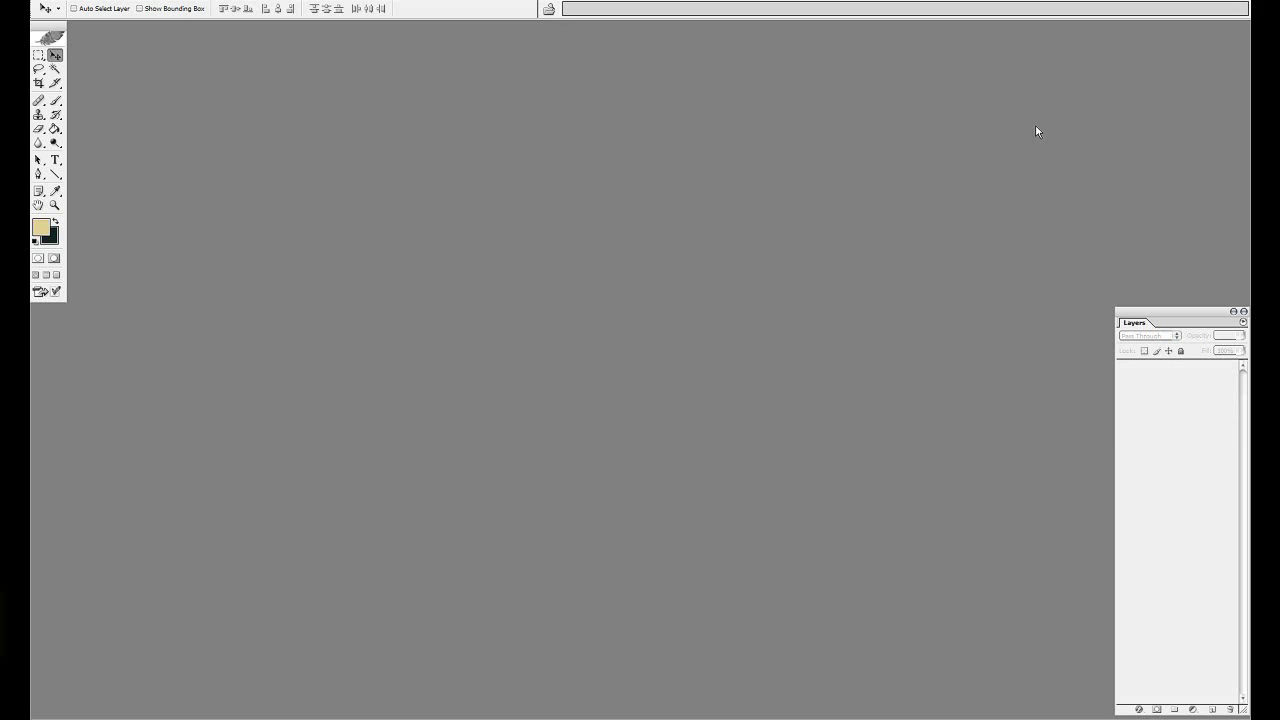
key("ctrl+o")
double_click(600, 196)
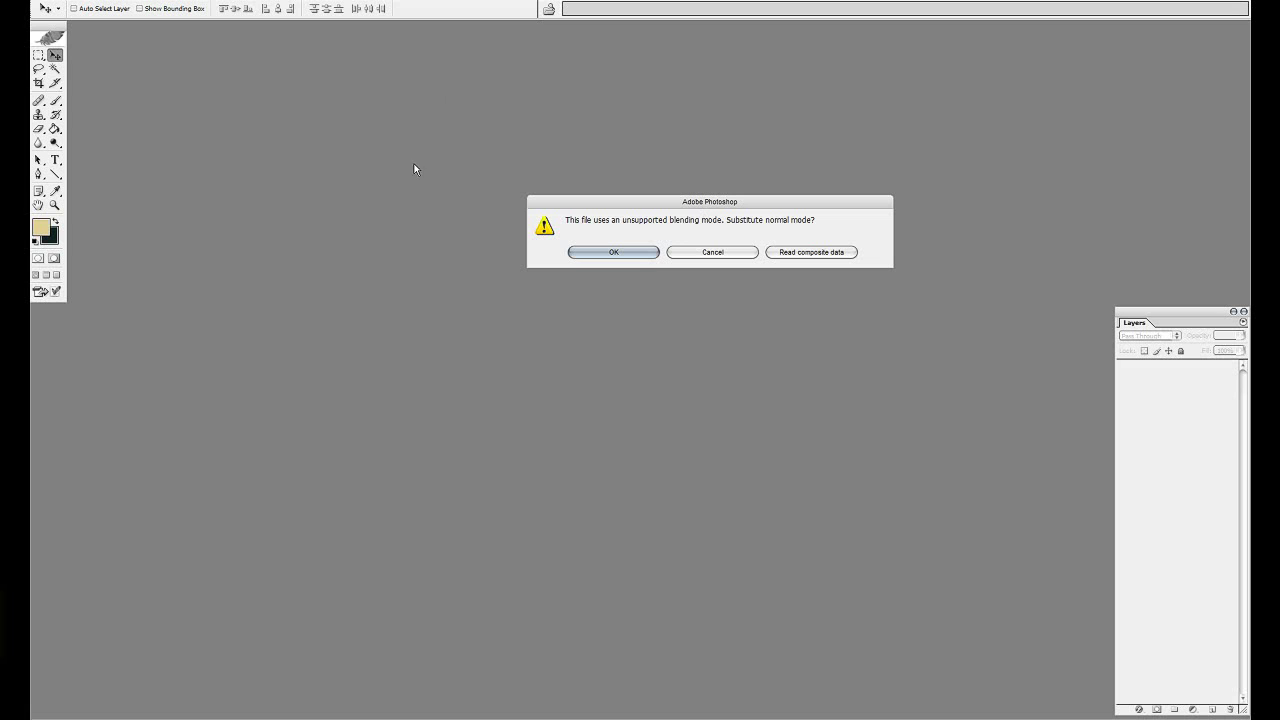
left_click(624, 252)
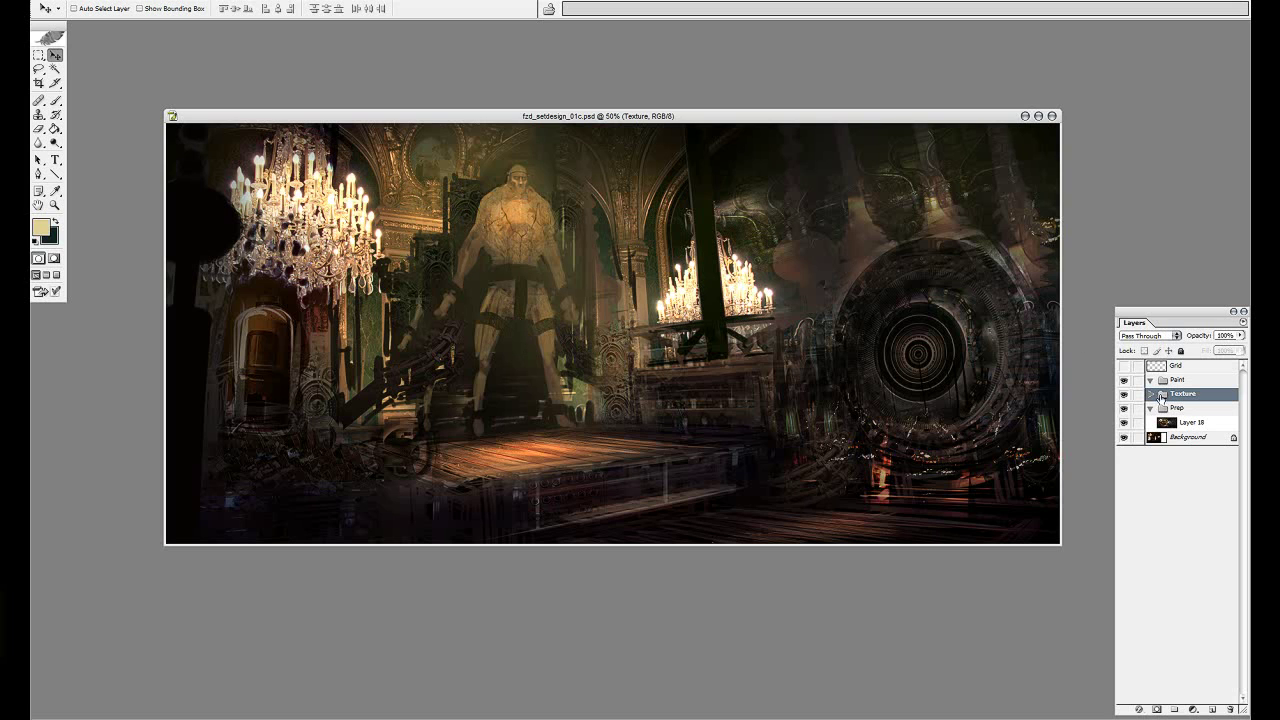
Hide the Texture and Paint groups so that only the Prep group shows above the background.
left_click_drag(1127, 395, 1124, 381)
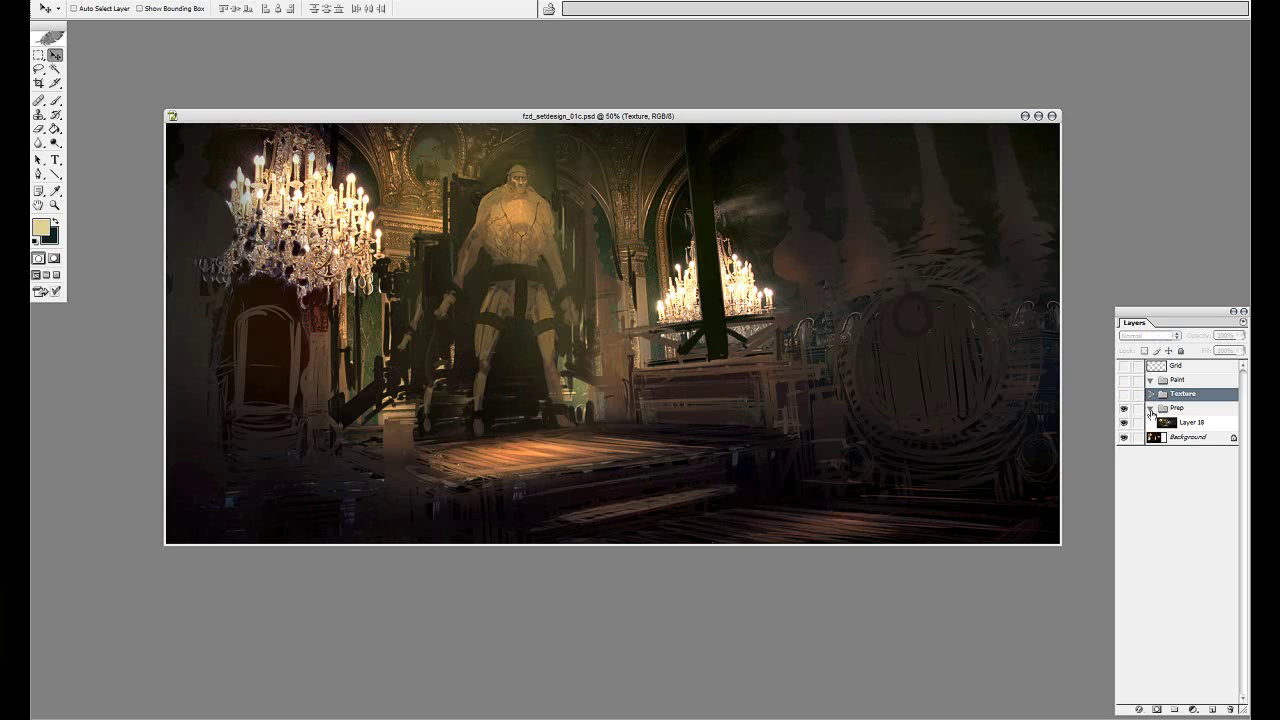
left_click(1150, 408)
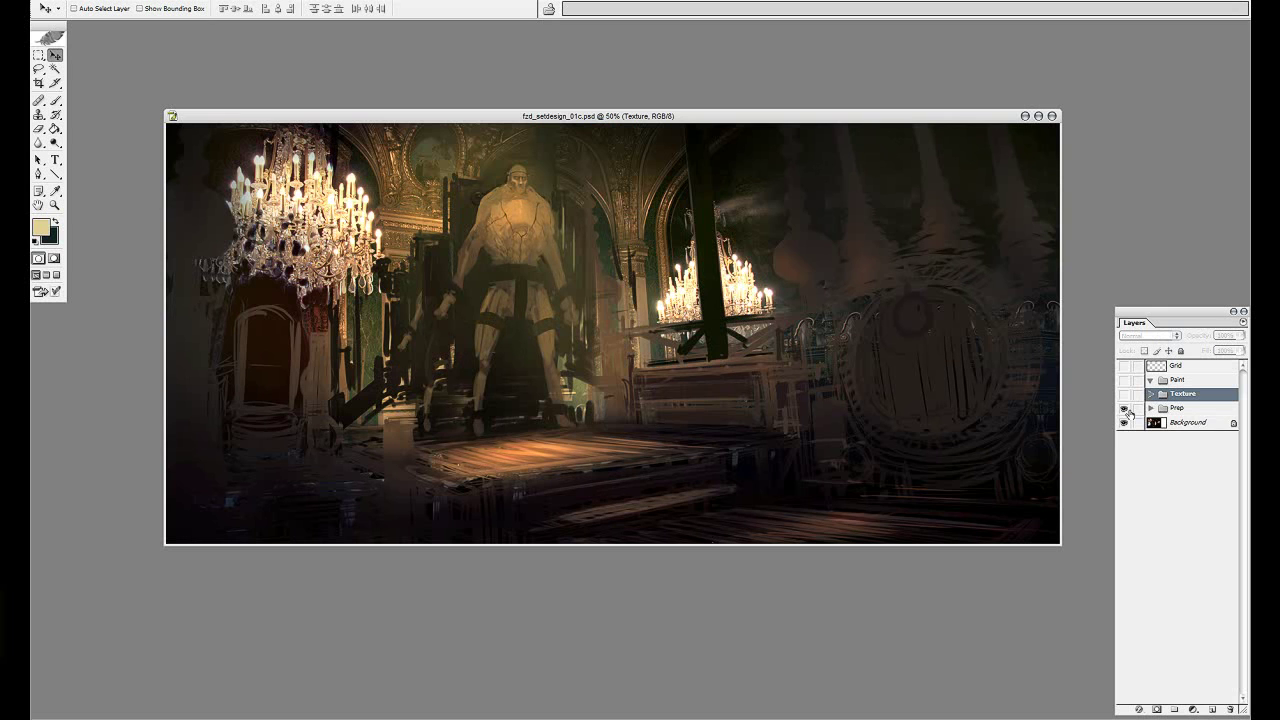
left_click(1149, 409)
left_click(1124, 412)
left_click(1124, 412)
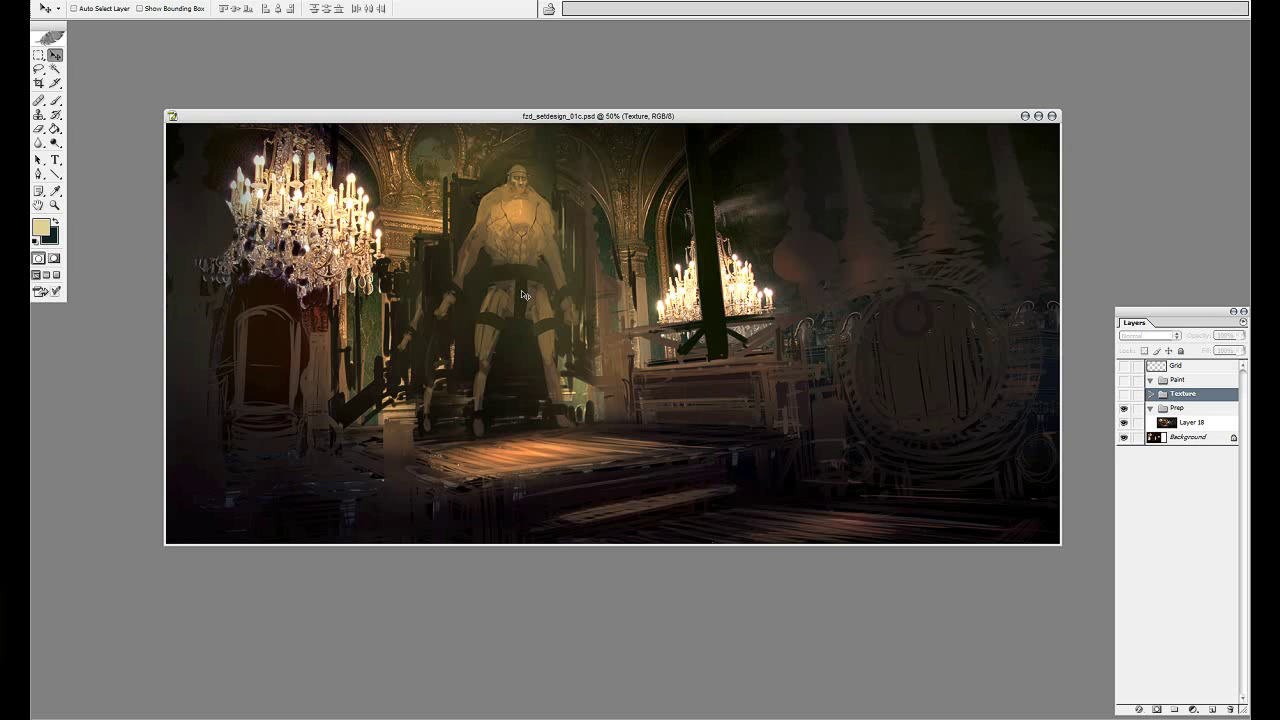
View the image full screen and examine the enlarged main figure and the partly hidden second figure beside it.
key("f")
key("f")
left_click(574, 347, "ctrl")
left_click(577, 348, "ctrl")
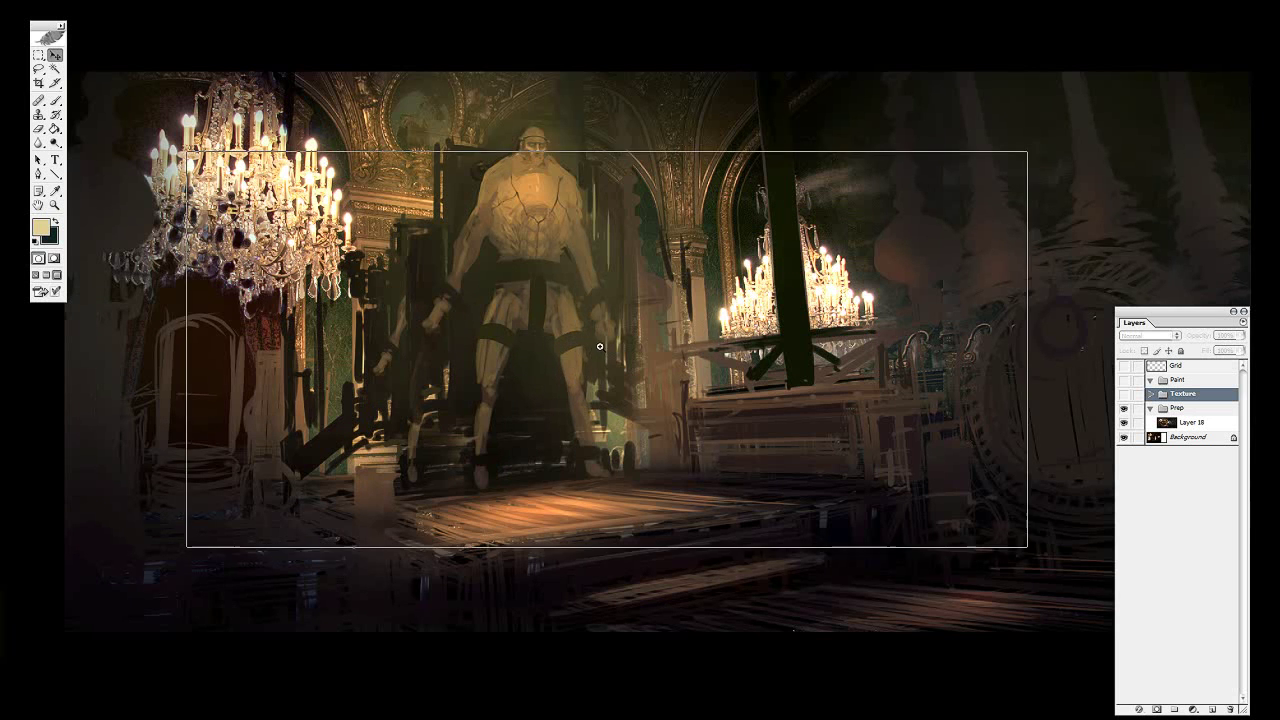
left_click(631, 347, "alt")
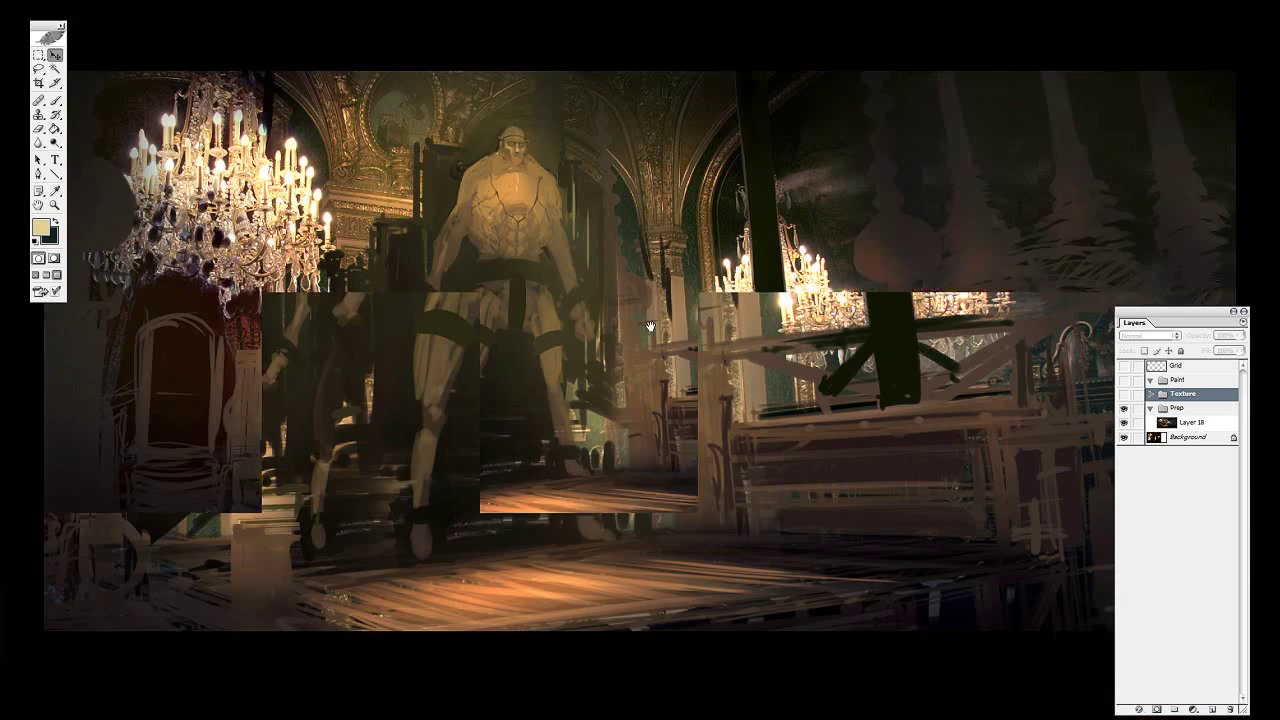
left_click(371, 303, "ctrl")
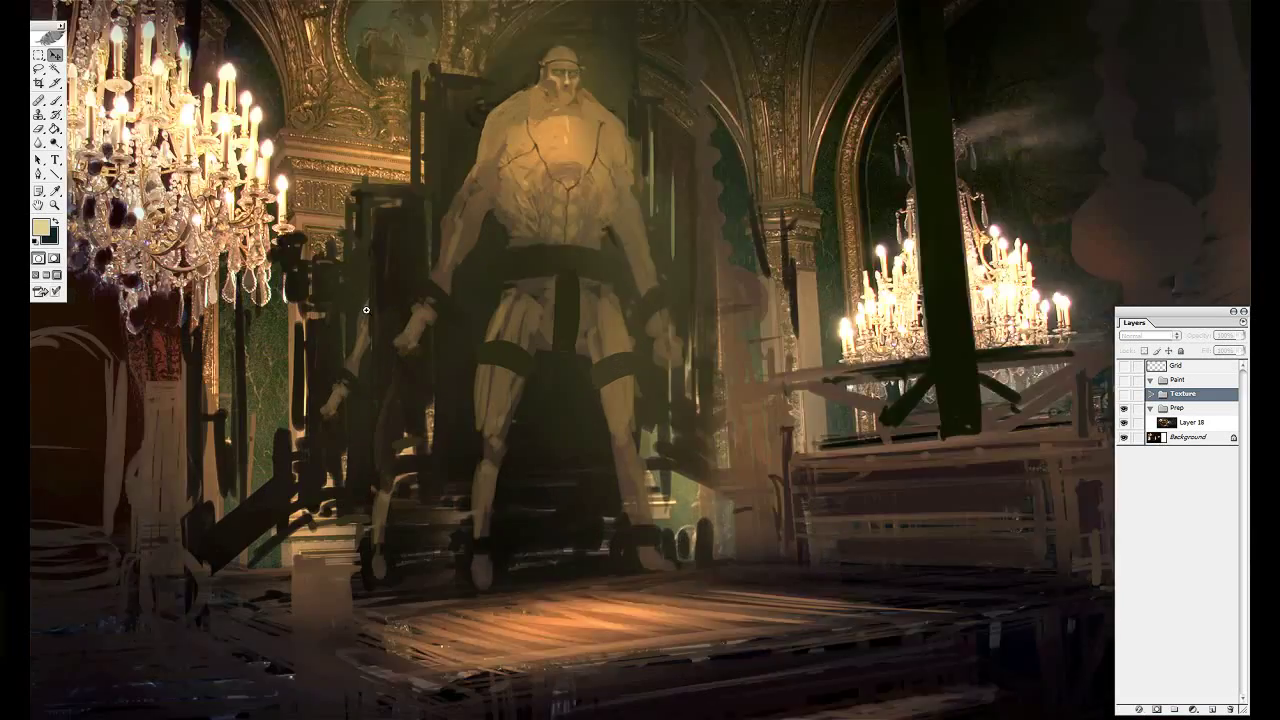
left_click(378, 318, "ctrl")
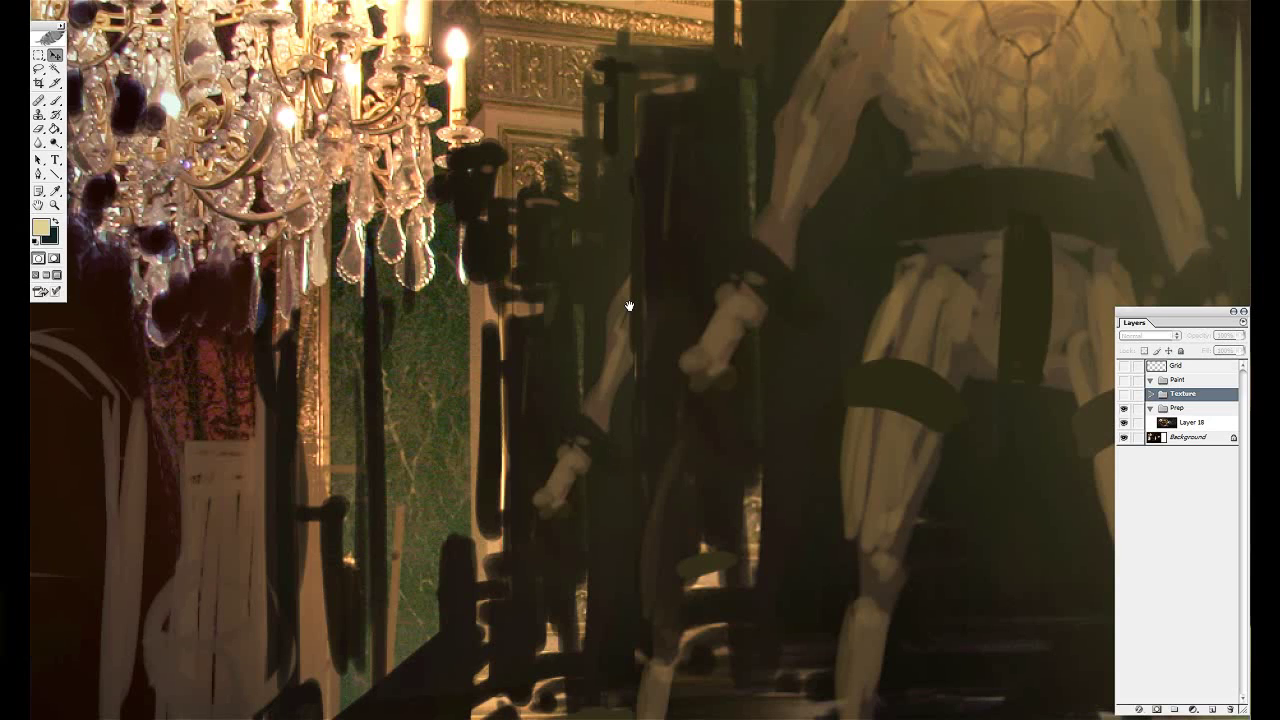
left_click(615, 393, "alt")
left_click(737, 329, "alt")
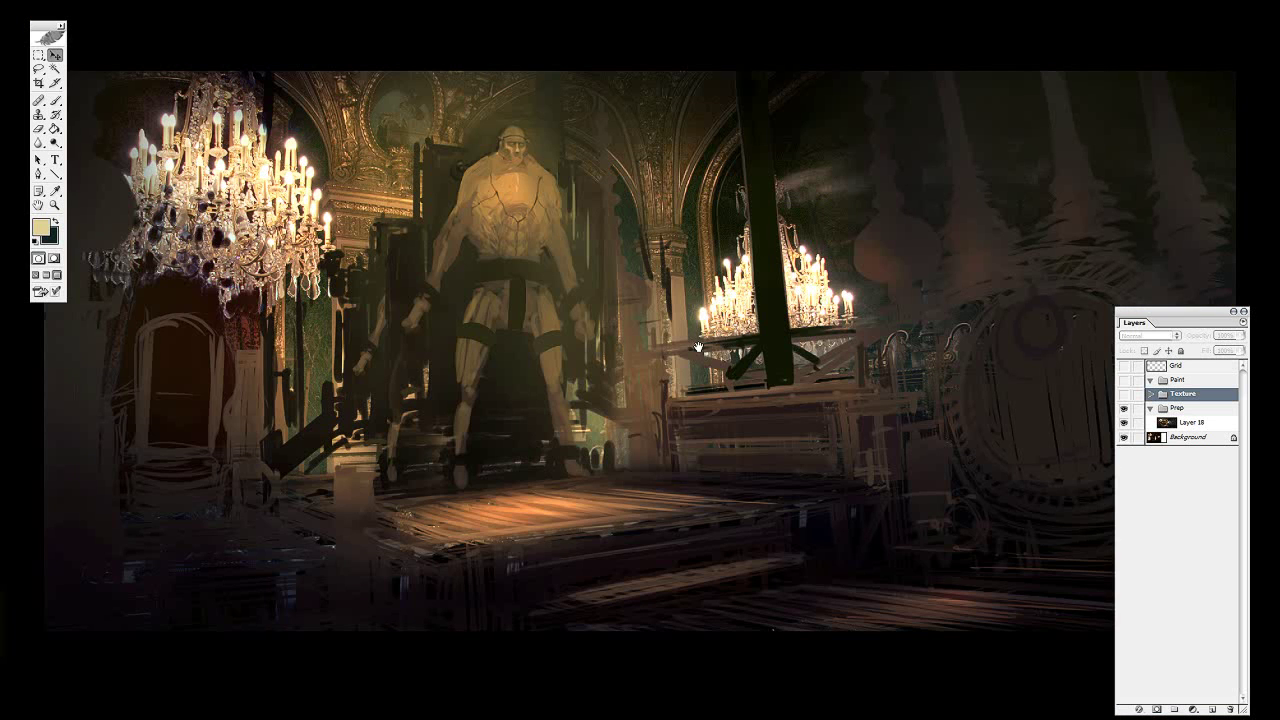
Add a new layer in the Paint group and choose the 40 px brush preset.
key("Tab")
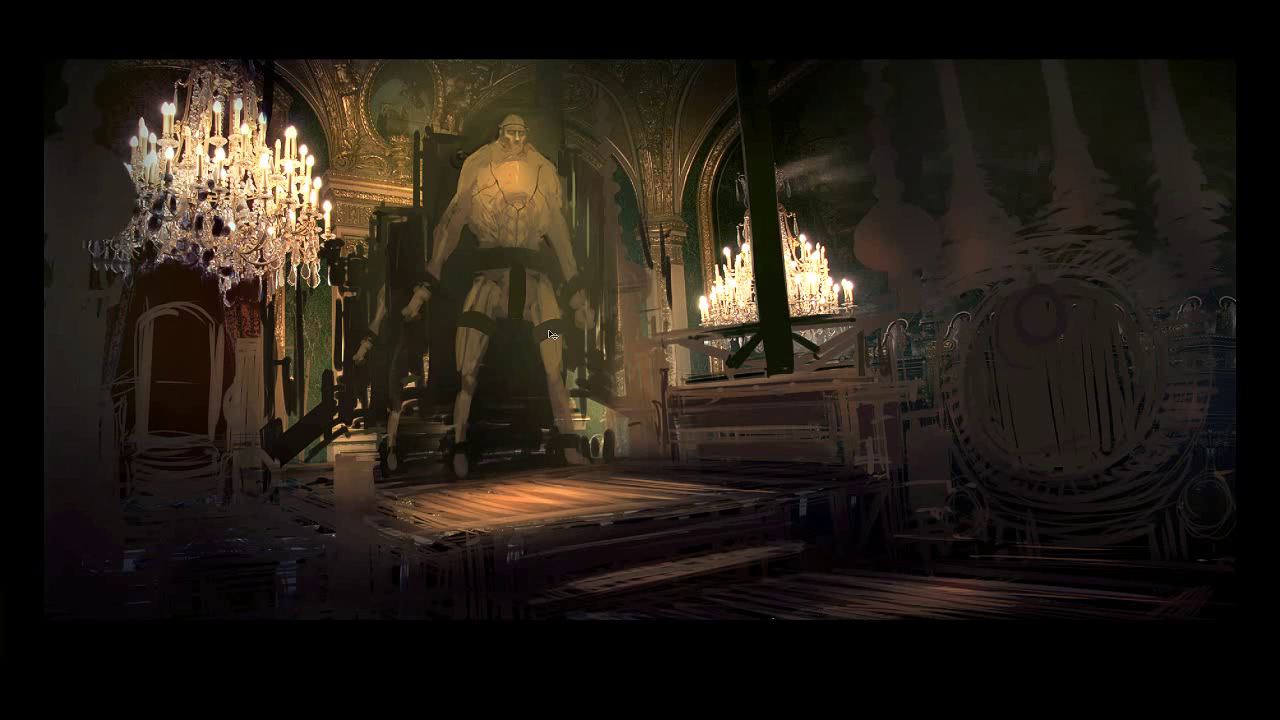
key("Tab")
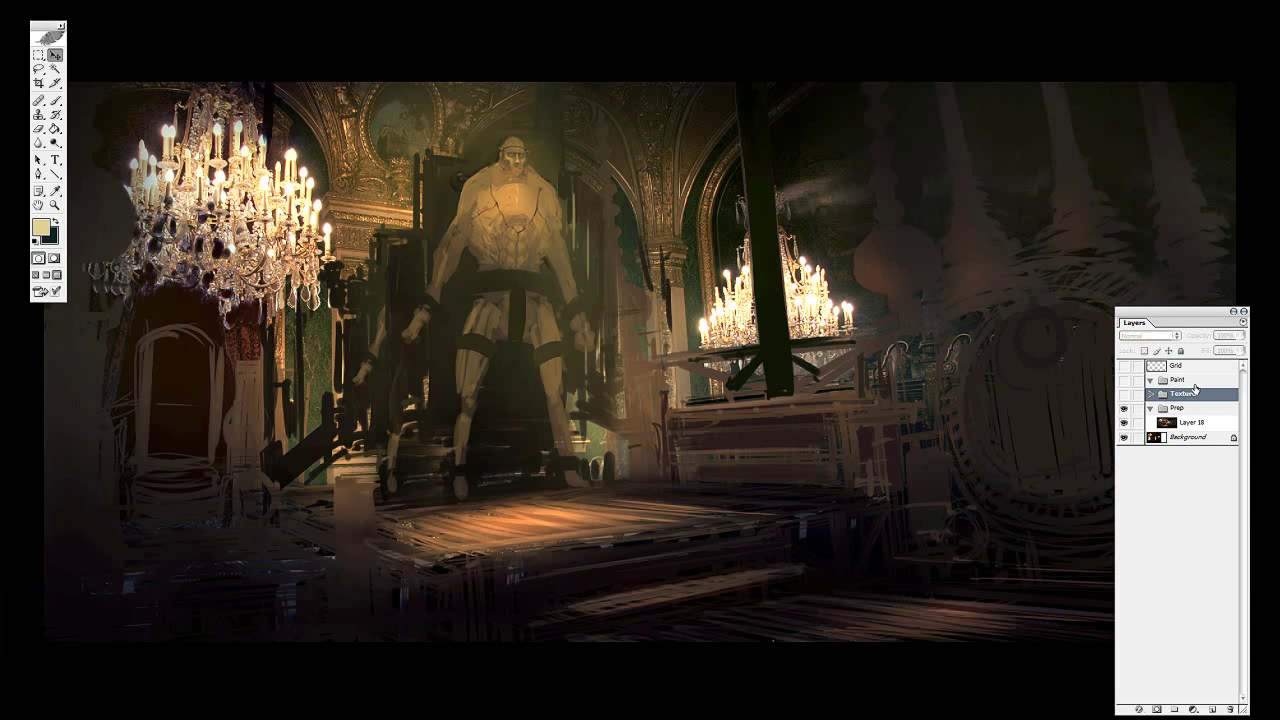
left_click(1193, 381)
left_click(1124, 381)
left_click(1213, 709)
key("b")
right_click(640, 277)
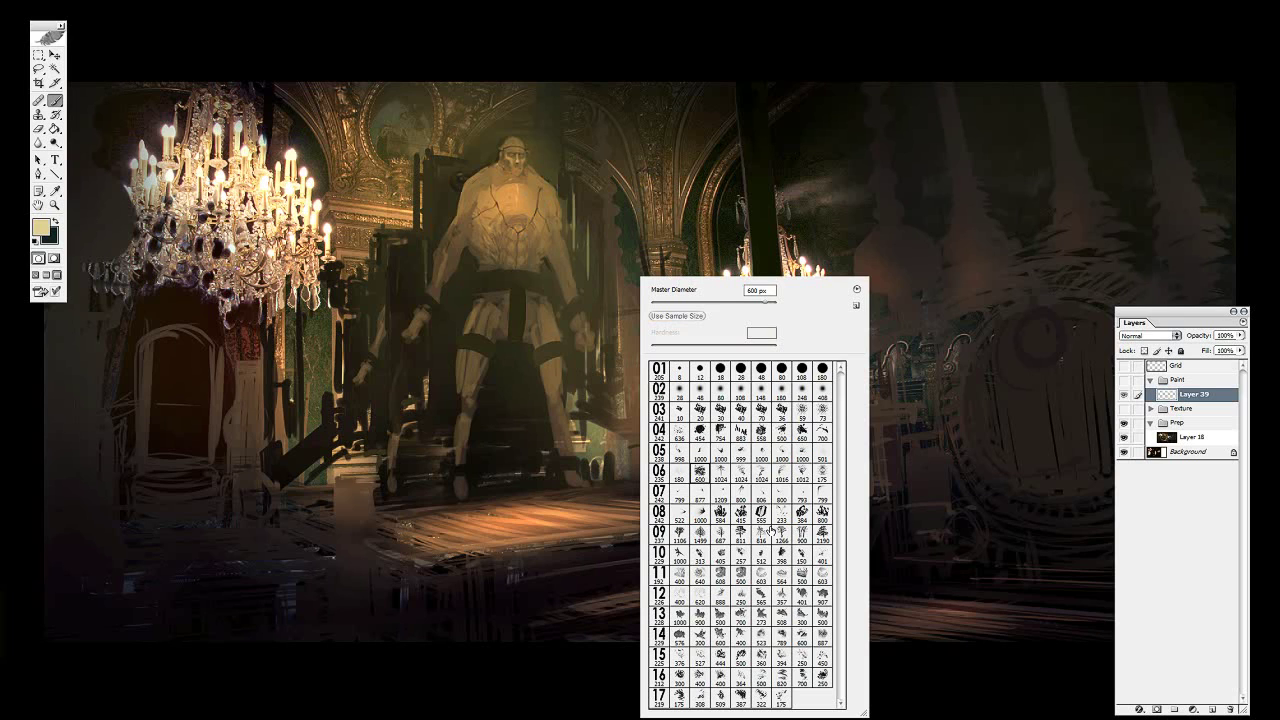
left_click(740, 410)
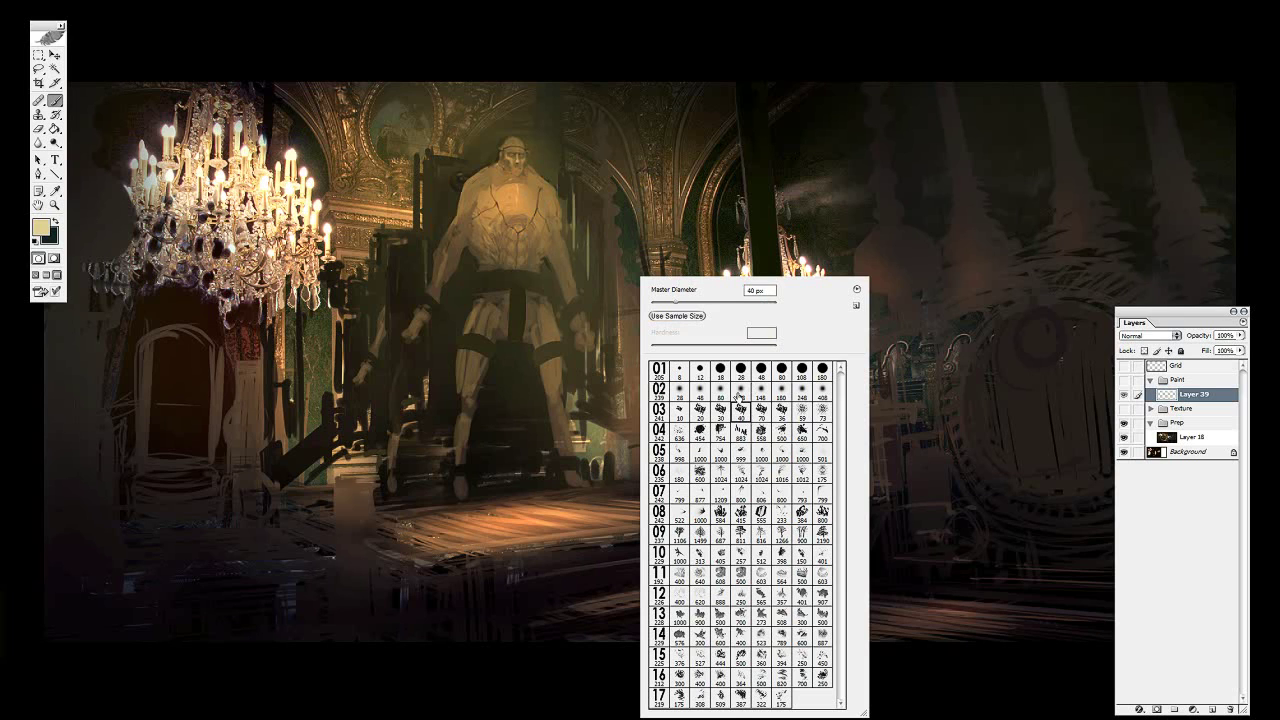
left_click(547, 96)
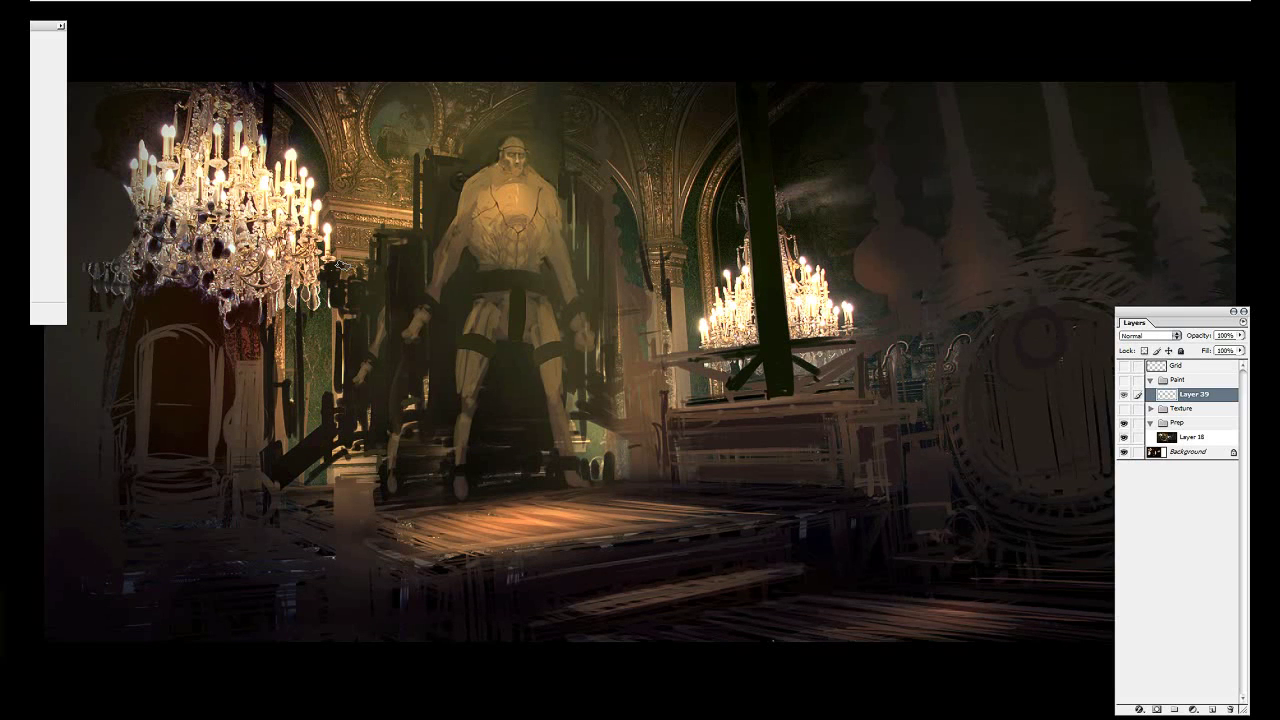
Set the foreground colour to bright red and make the Paint group visible.
left_click(56, 227)
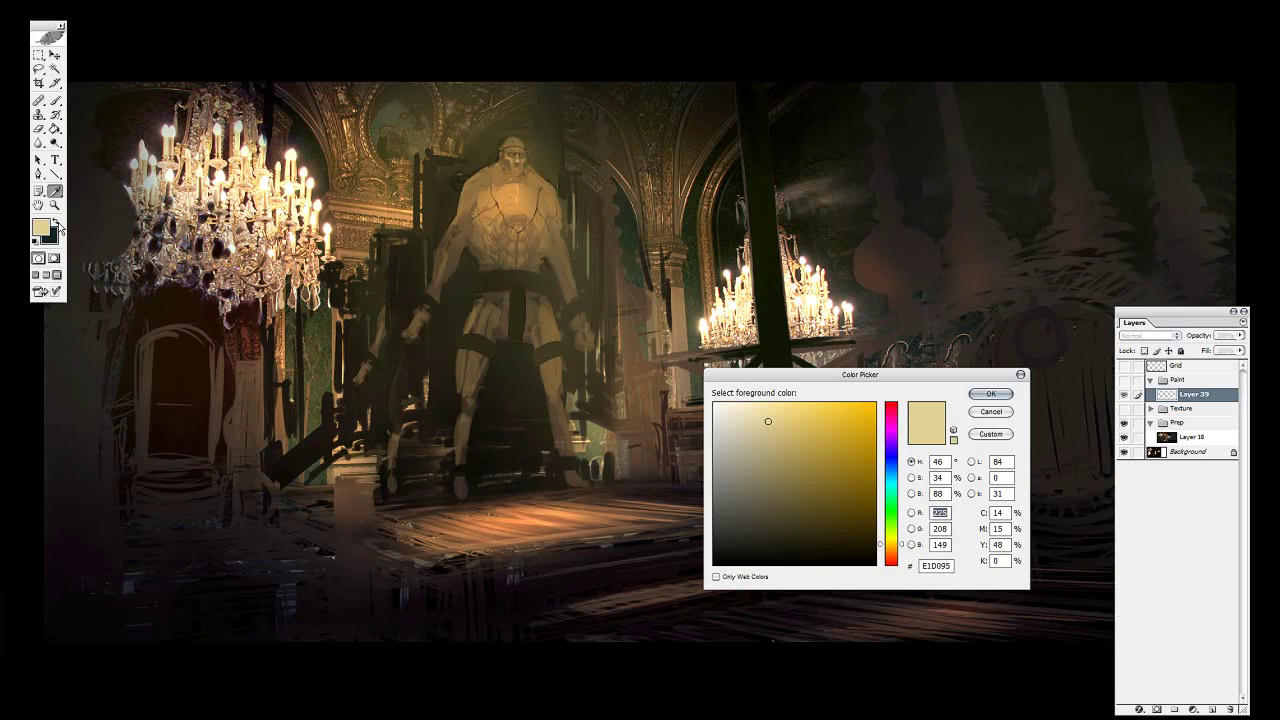
left_click_drag(856, 428, 900, 384)
left_click(988, 395)
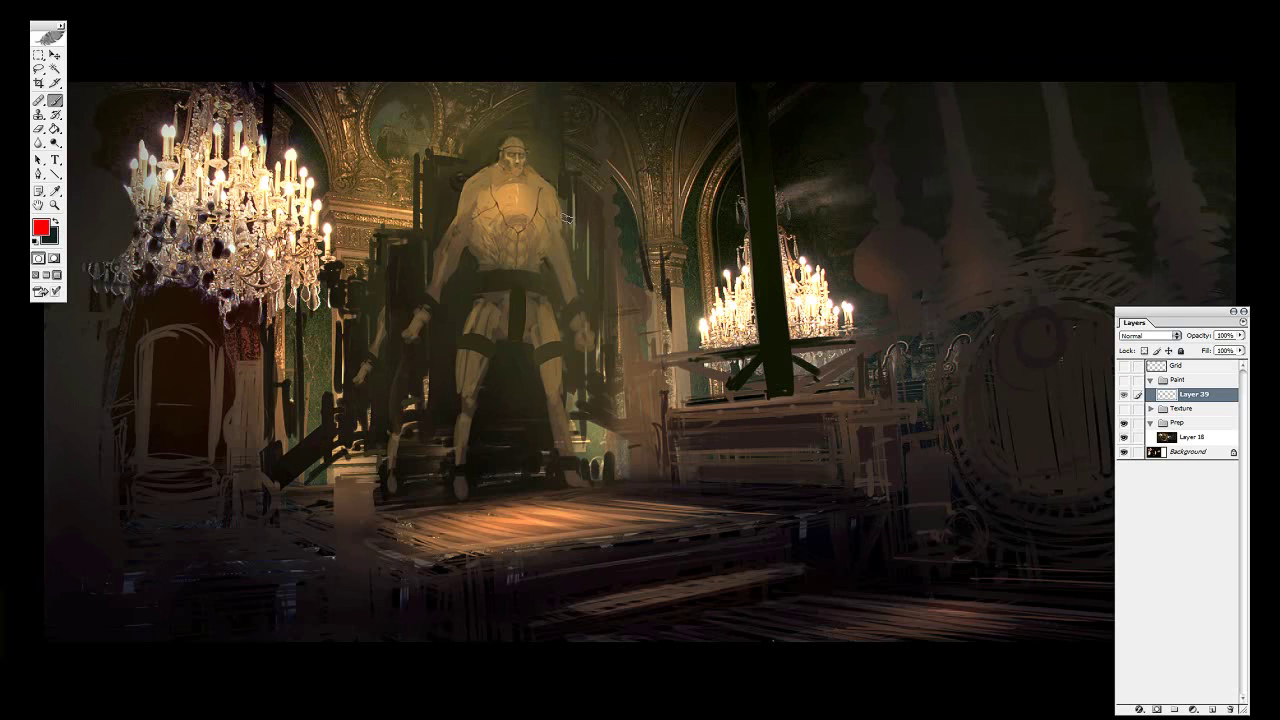
left_click(1124, 380)
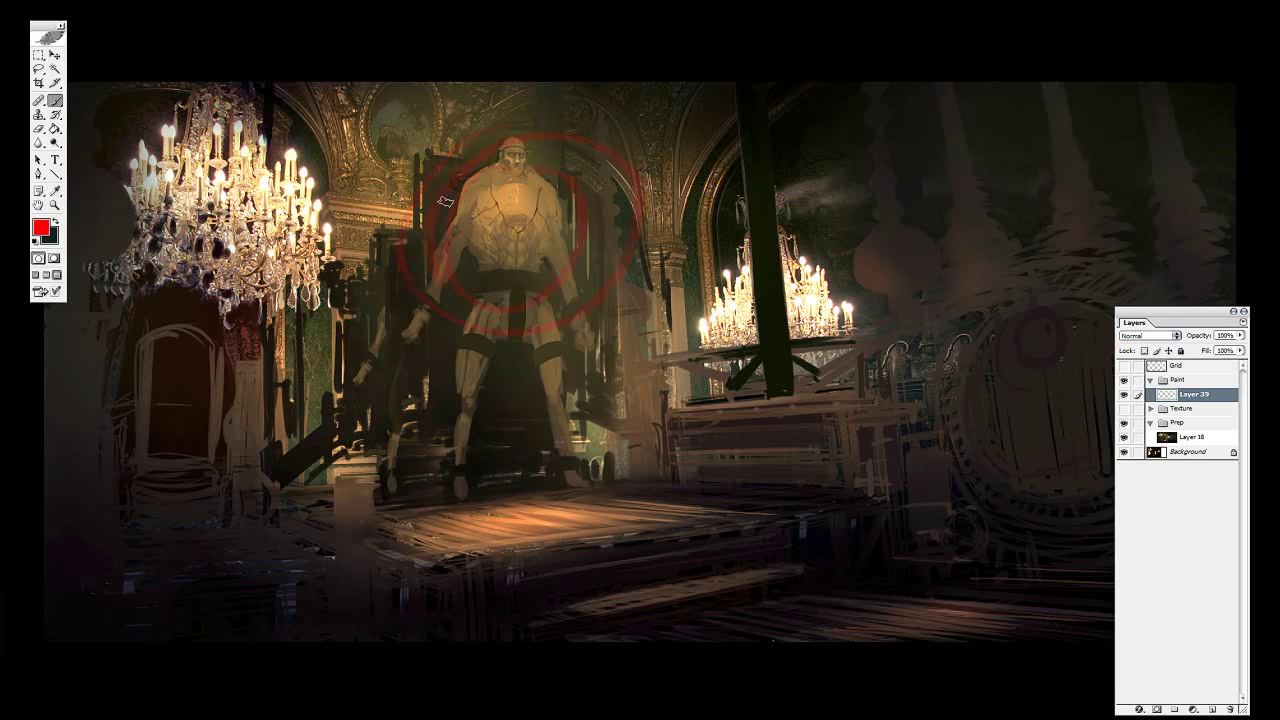
Circle the main figure's torso in red, mark it with a dollar sign and draw a long arrow pointing to it.
mouse_move(516, 188)
left_mouse_down()
mouse_move(566, 220)
mouse_move(517, 330)
left_mouse_up()
left_click_drag(500, 225, 512, 255)
left_click_drag(519, 202, 514, 300)
mouse_move(405, 245)
left_mouse_down()
mouse_move(560, 127)
mouse_move(1075, 411)
mouse_move(212, 426)
mouse_move(1060, 428)
mouse_move(612, 381)
mouse_move(552, 350)
left_mouse_up()
key("ctrl+z")
key("ctrl+z")
left_click_drag(552, 350, 558, 390)
left_click_drag(556, 351, 636, 352)
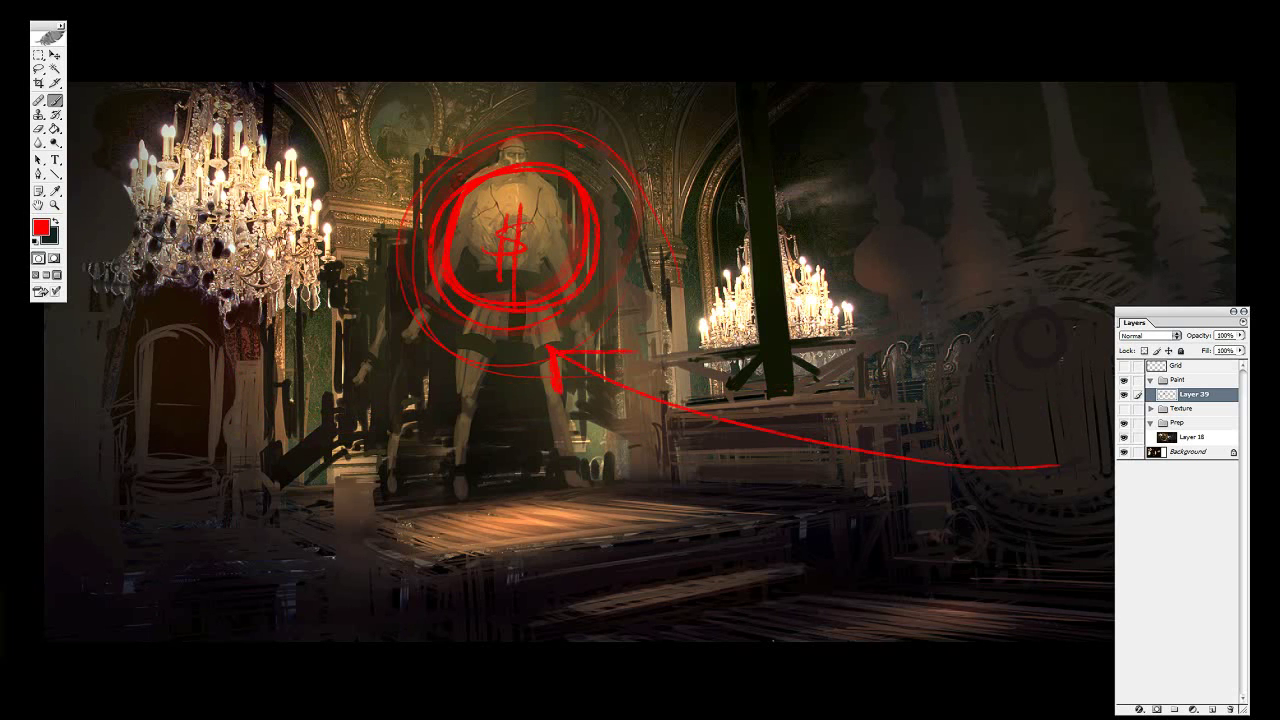
Hide the first markup layer and outline the second figure's machinery in red on a new layer.
left_click(1124, 394)
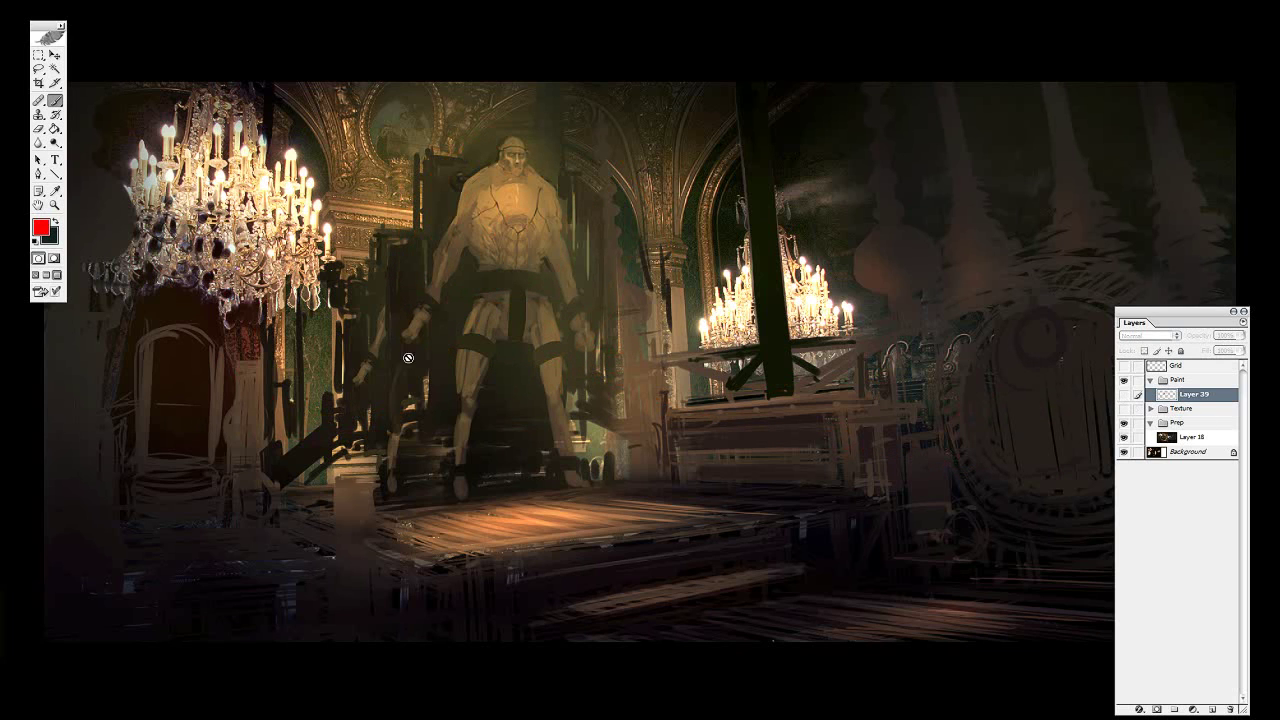
left_click(1211, 709)
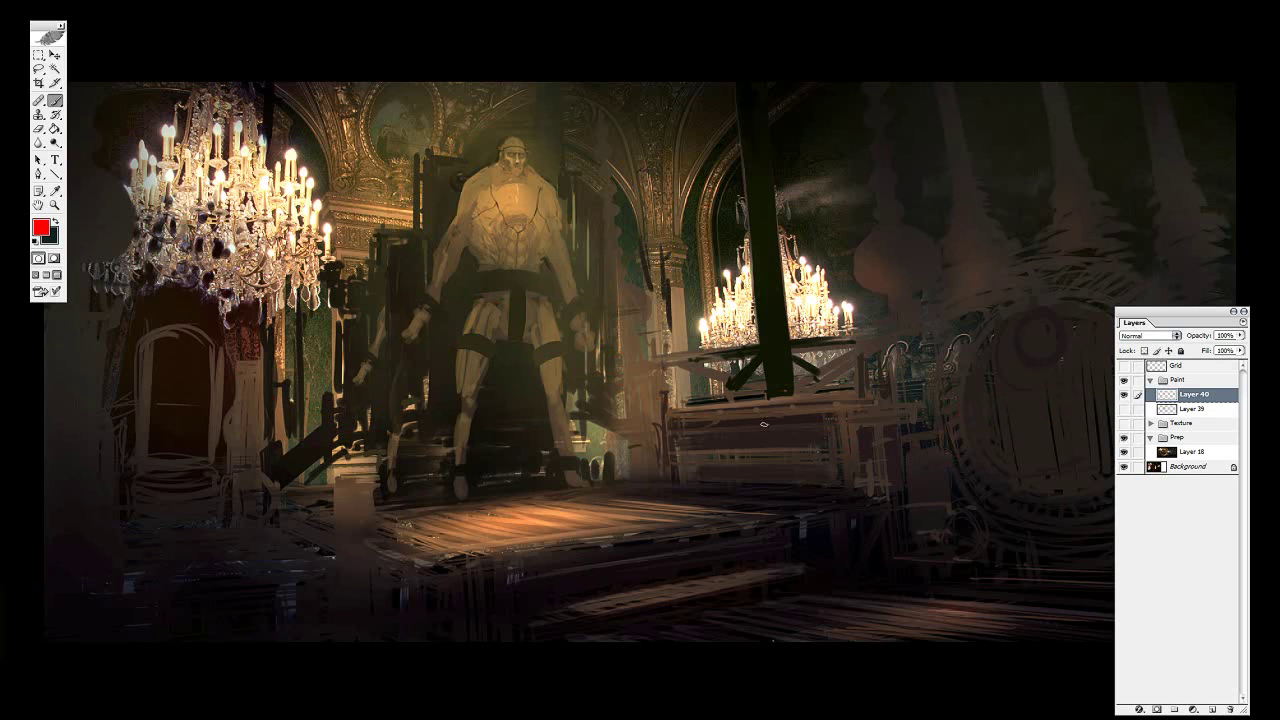
mouse_move(343, 268)
left_mouse_down()
mouse_move(318, 294)
mouse_move(328, 349)
left_mouse_up()
mouse_move(311, 438)
left_mouse_down()
mouse_move(361, 494)
mouse_move(480, 494)
mouse_move(507, 436)
mouse_move(515, 361)
mouse_move(433, 229)
left_mouse_up()
key("Tab")
mouse_move(955, 583)
left_mouse_down()
mouse_move(436, 394)
mouse_move(384, 418)
left_mouse_up()
key("ctrl+z")
mouse_move(212, 135)
left_mouse_down()
mouse_move(880, 137)
mouse_move(390, 545)
mouse_move(914, 372)
left_mouse_up()
key("ctrl+z")
left_click_drag(378, 305, 397, 326)
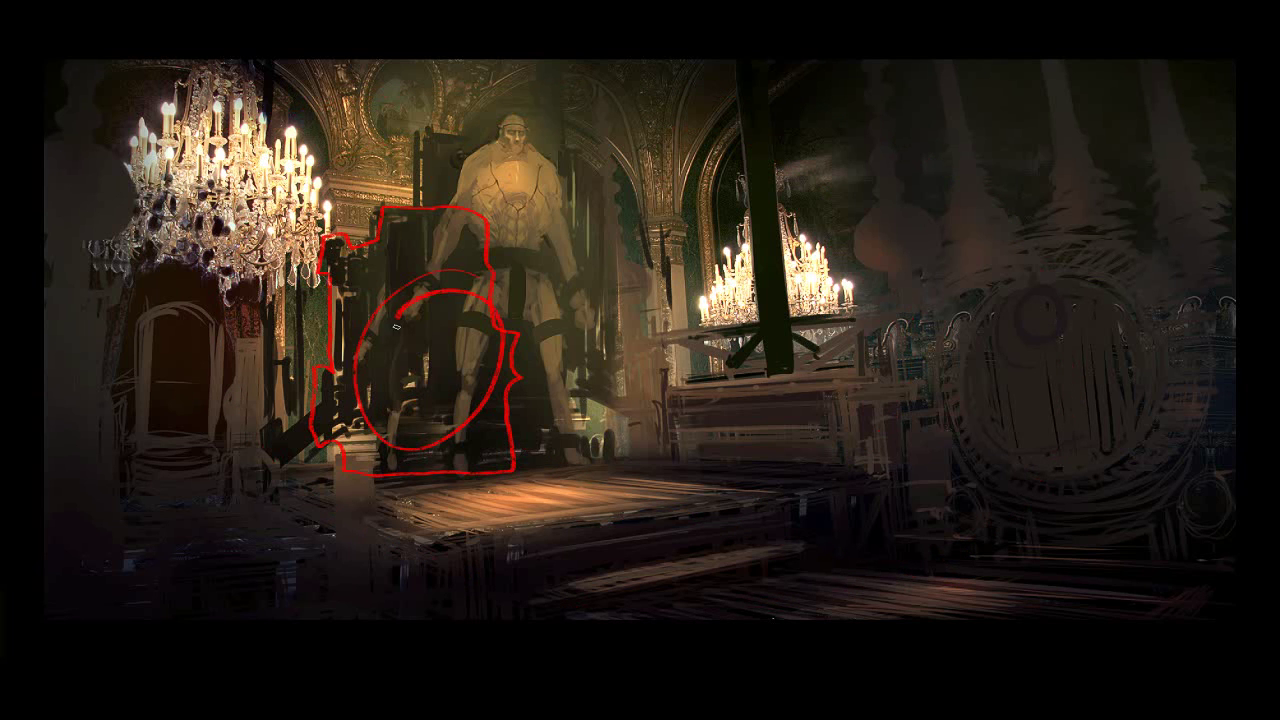
key("ctrl+z")
Outline the stepped silhouette of the whole structure around the main figure in red, down to the stage floor.
mouse_move(416, 206)
left_mouse_down()
mouse_move(574, 122)
mouse_move(584, 202)
mouse_move(627, 283)
mouse_move(642, 421)
mouse_move(680, 455)
mouse_move(340, 468)
left_mouse_up()
mouse_move(328, 420)
left_mouse_down()
mouse_move(485, 467)
mouse_move(652, 459)
mouse_move(635, 345)
mouse_move(697, 445)
mouse_move(623, 468)
mouse_move(263, 491)
mouse_move(281, 335)
mouse_move(421, 132)
mouse_move(514, 99)
mouse_move(595, 183)
mouse_move(709, 398)
mouse_move(600, 378)
left_mouse_up()
key("ctrl+z")
left_click_drag(926, 501, 640, 372)
left_click_drag(590, 225, 610, 430)
key("ctrl+z")
key("ctrl+z")
left_click_drag(540, 185, 410, 225)
key("ctrl+z")
key("ctrl+z")
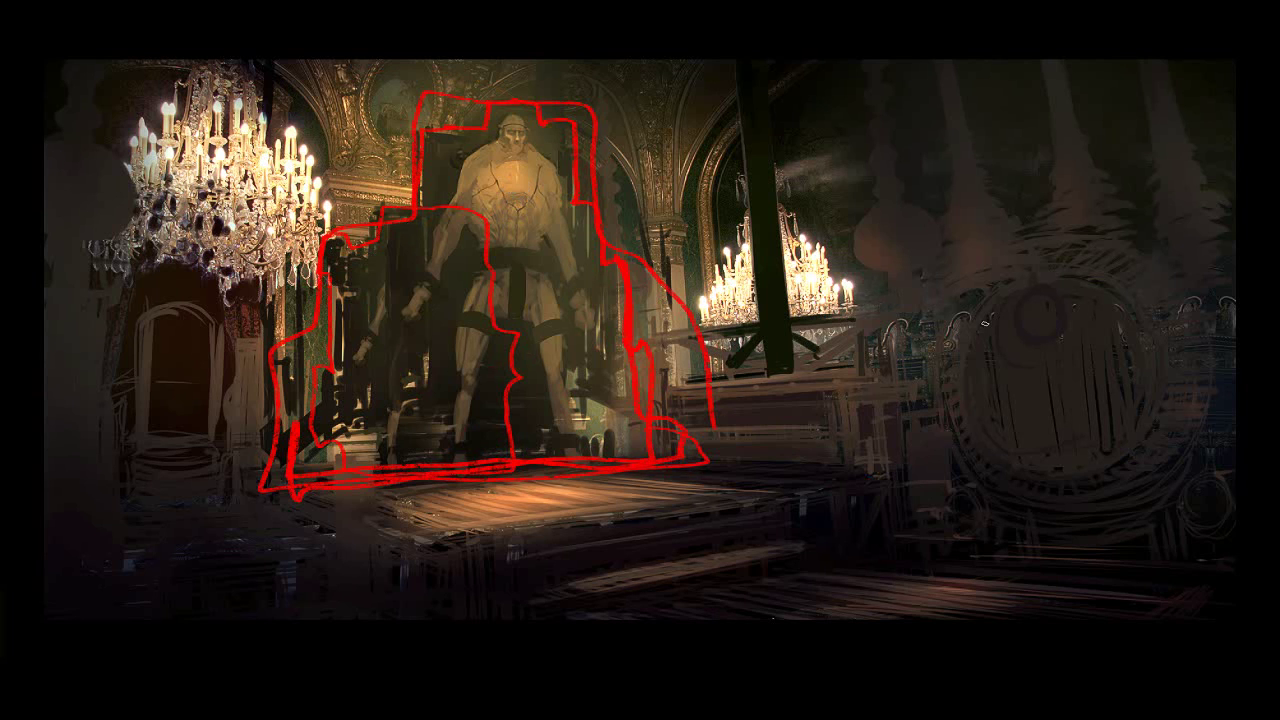
Delete both red markup layers from the Paint group.
key("Tab")
left_click(1124, 394)
left_click_drag(1200, 394, 1230, 709)
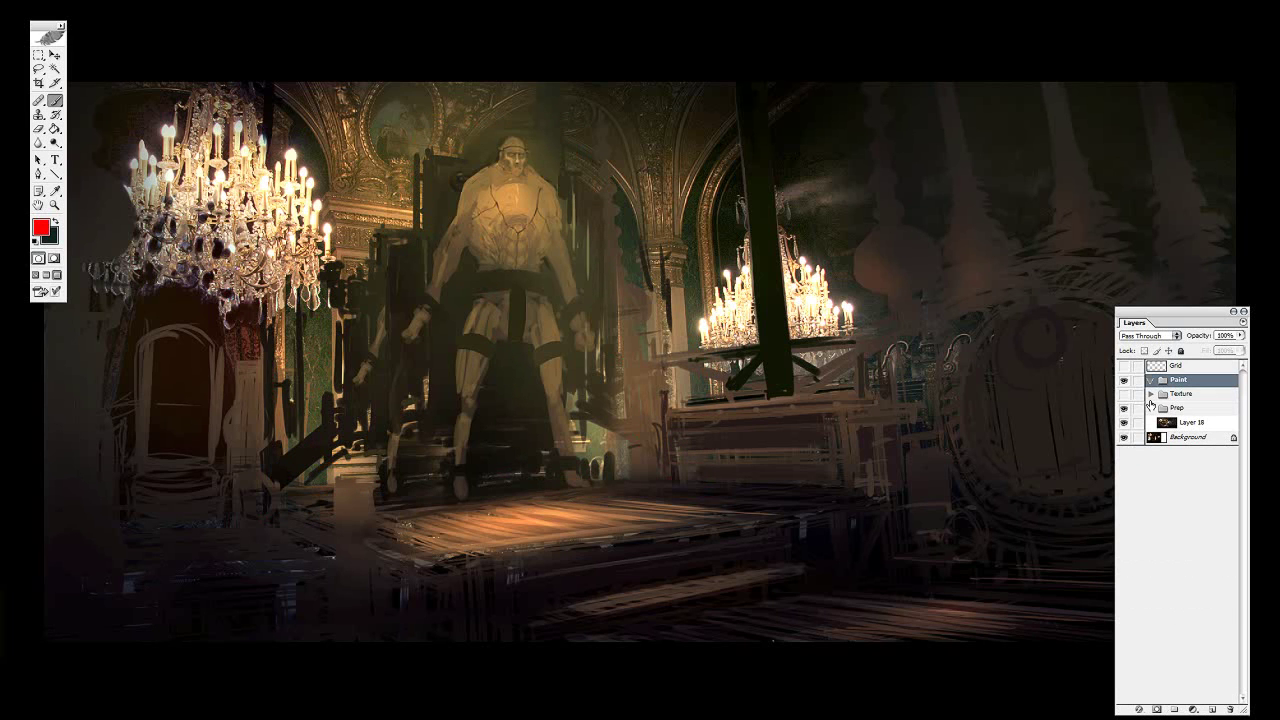
Make the Texture group visible and expand it to list its layers.
key("Tab")
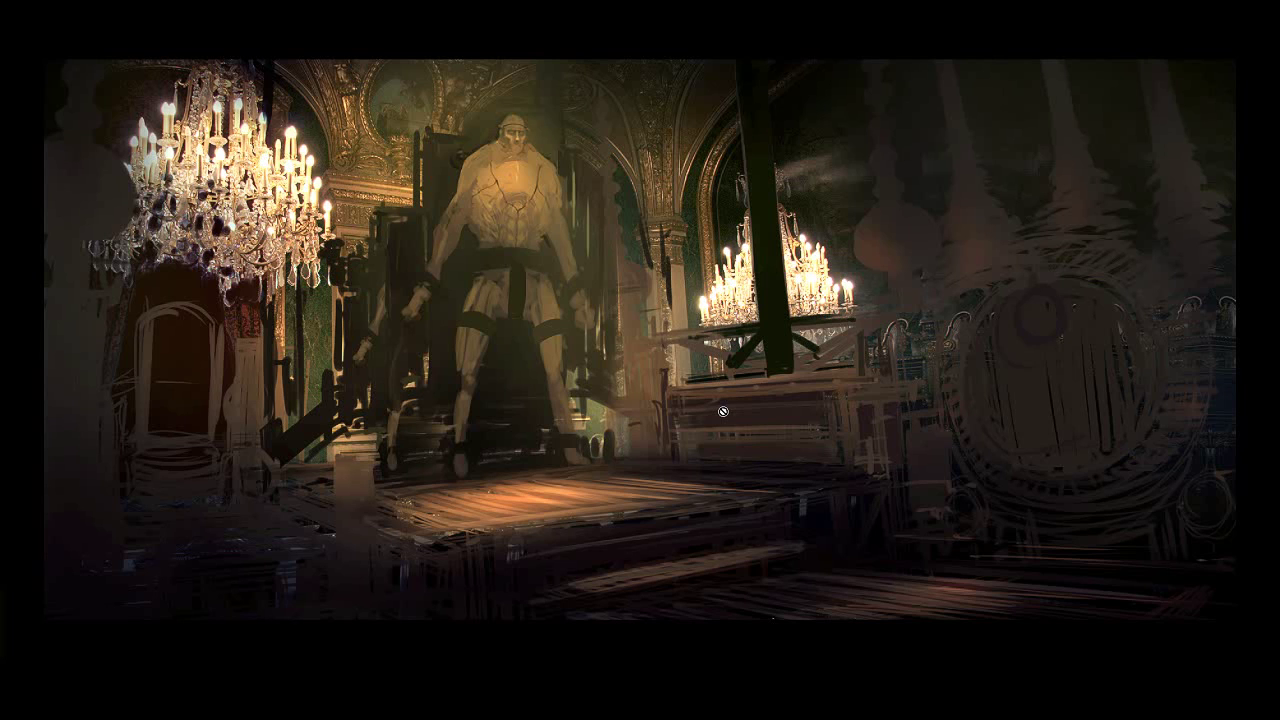
key("Tab")
left_click(1123, 394)
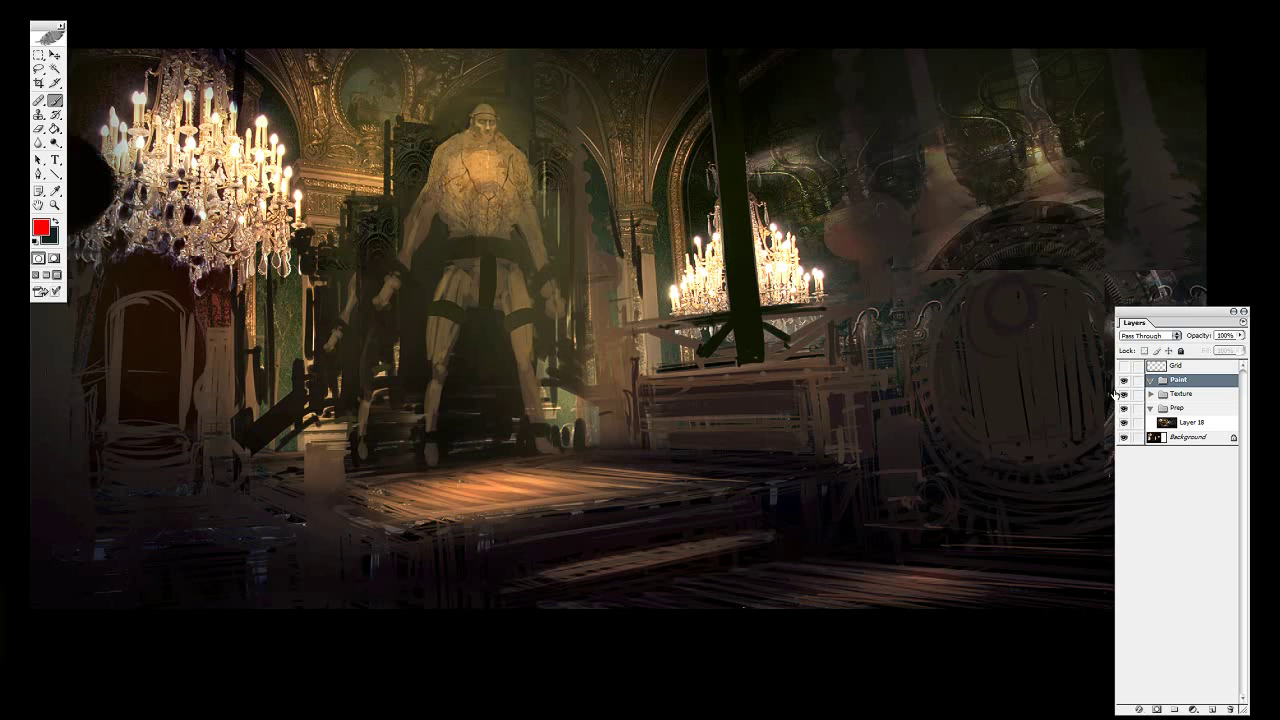
left_click(1150, 394)
mouse_move(1244, 436)
left_mouse_down()
mouse_move(1243, 602)
mouse_move(1242, 431)
left_mouse_up()
Show the wood plank texture on Layer 38 and delete that layer.
left_click(1197, 439)
left_click(1123, 437)
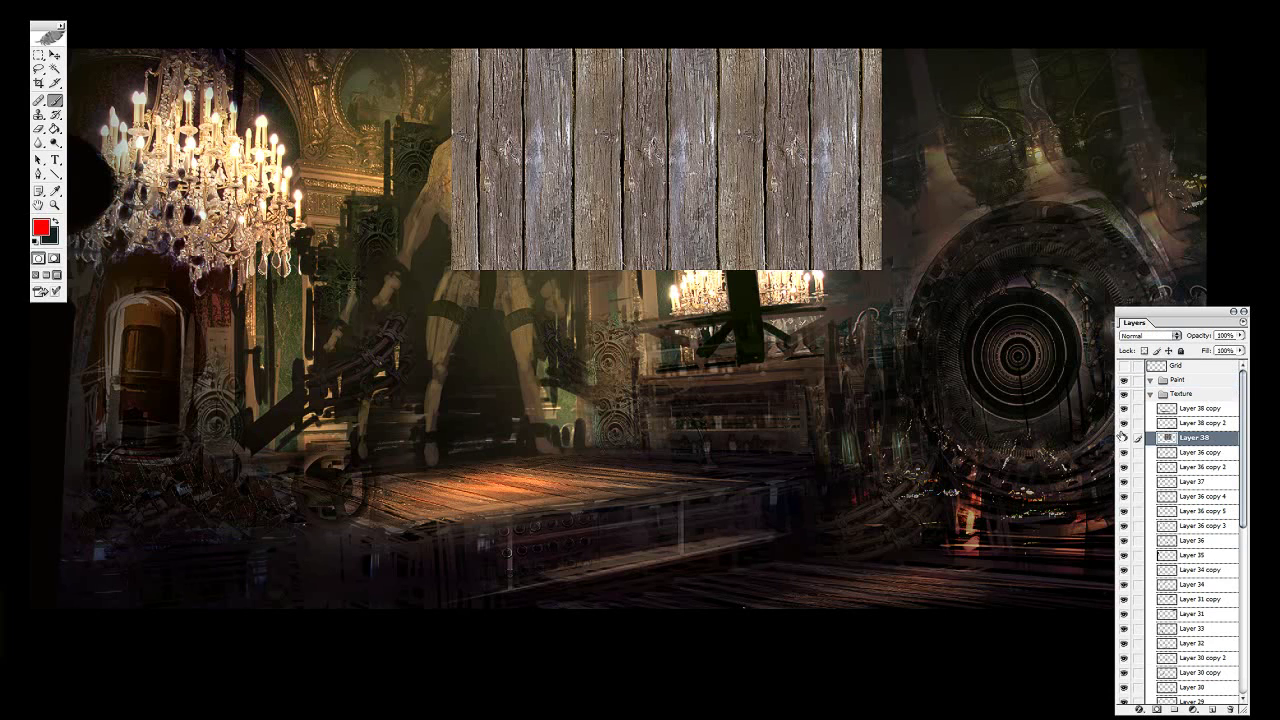
key("v")
left_click_drag(680, 300, 700, 344)
left_click_drag(1176, 439, 1231, 708)
Hide all the individual layers of the Texture group, from the uppermost one down to Layer 19.
left_click_drag(1124, 403, 1126, 521)
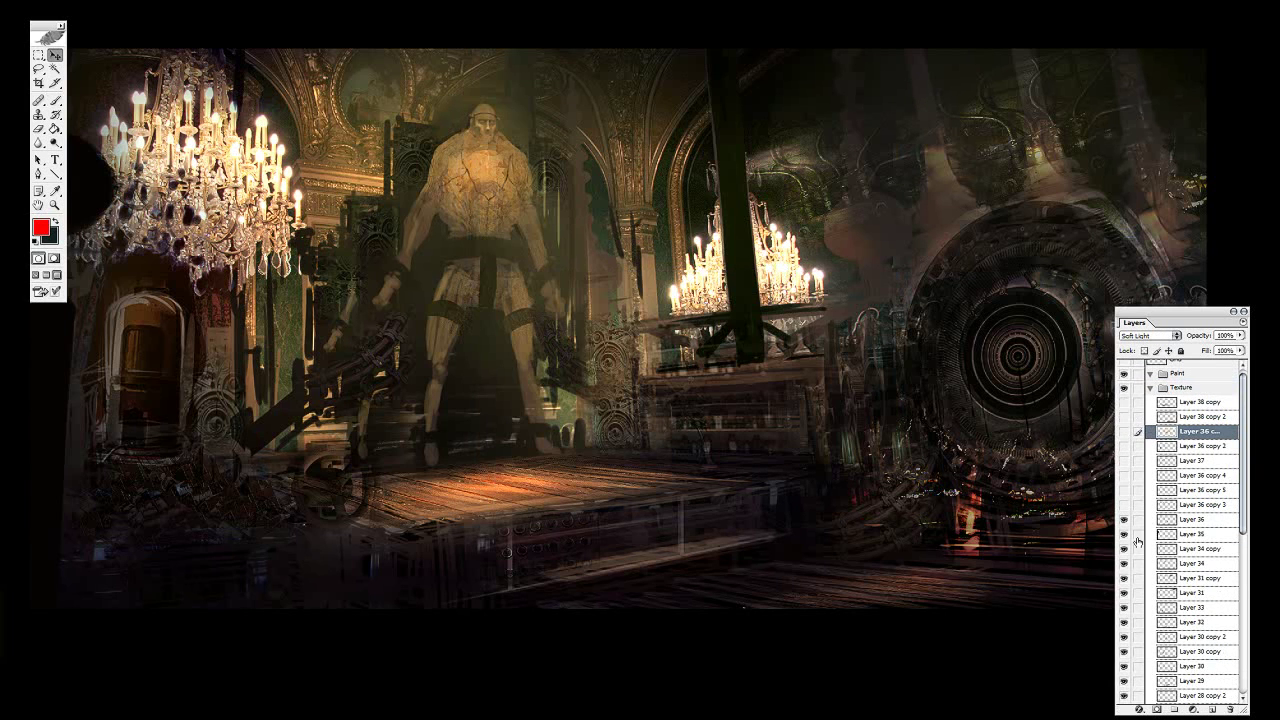
left_click_drag(1244, 516, 1244, 567)
left_click_drag(1122, 414, 1126, 531)
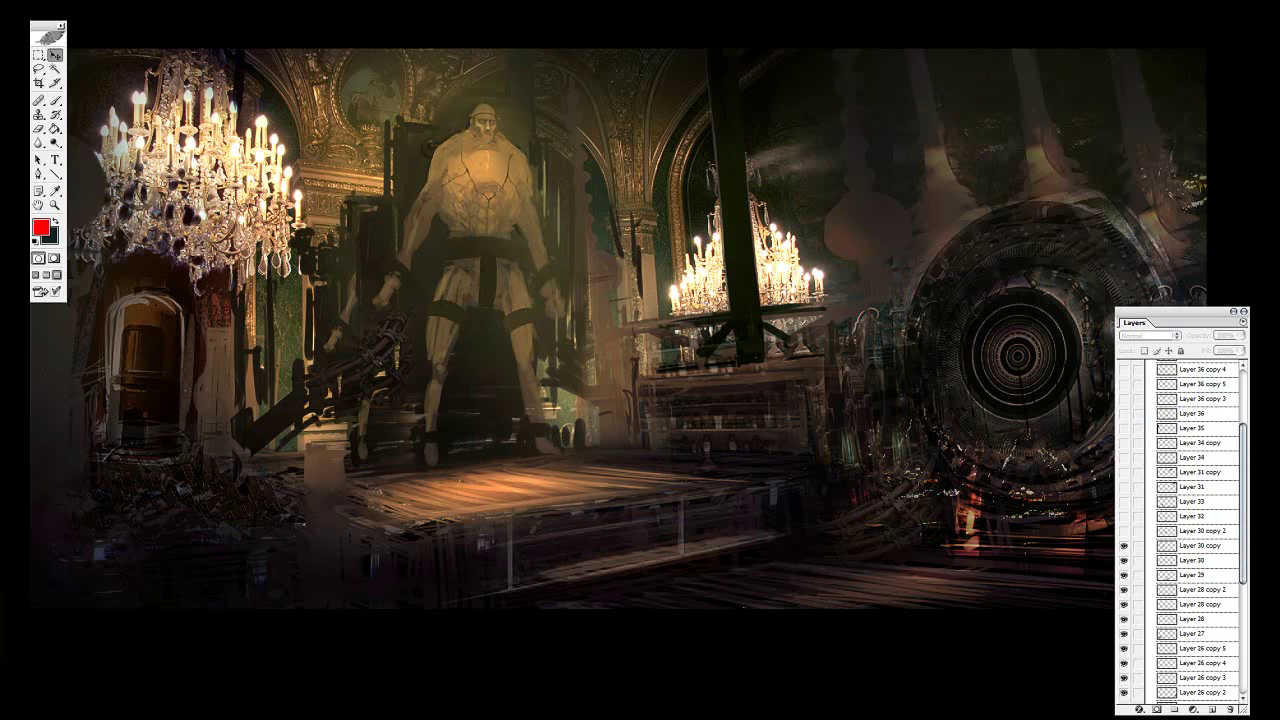
left_click_drag(1245, 537, 1243, 581)
left_click_drag(1125, 456, 1125, 617)
left_click_drag(1246, 565, 1246, 622)
left_click_drag(1122, 513, 1124, 645)
left_click_drag(1245, 646, 1247, 669)
left_click(1124, 637)
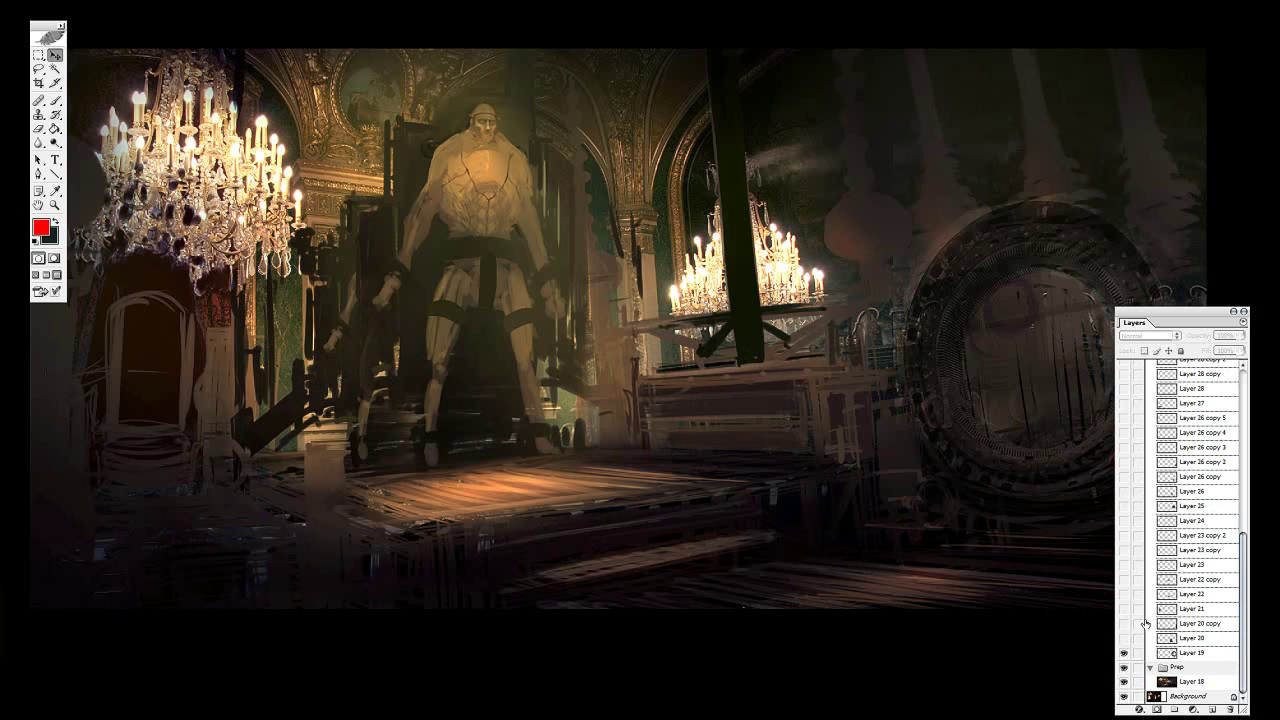
left_click(1124, 652)
Show Layer 19 and examine its mechanical ring texture on the large round machine up close.
key("ctrl+plus")
left_click_drag(1084, 504, 848, 469)
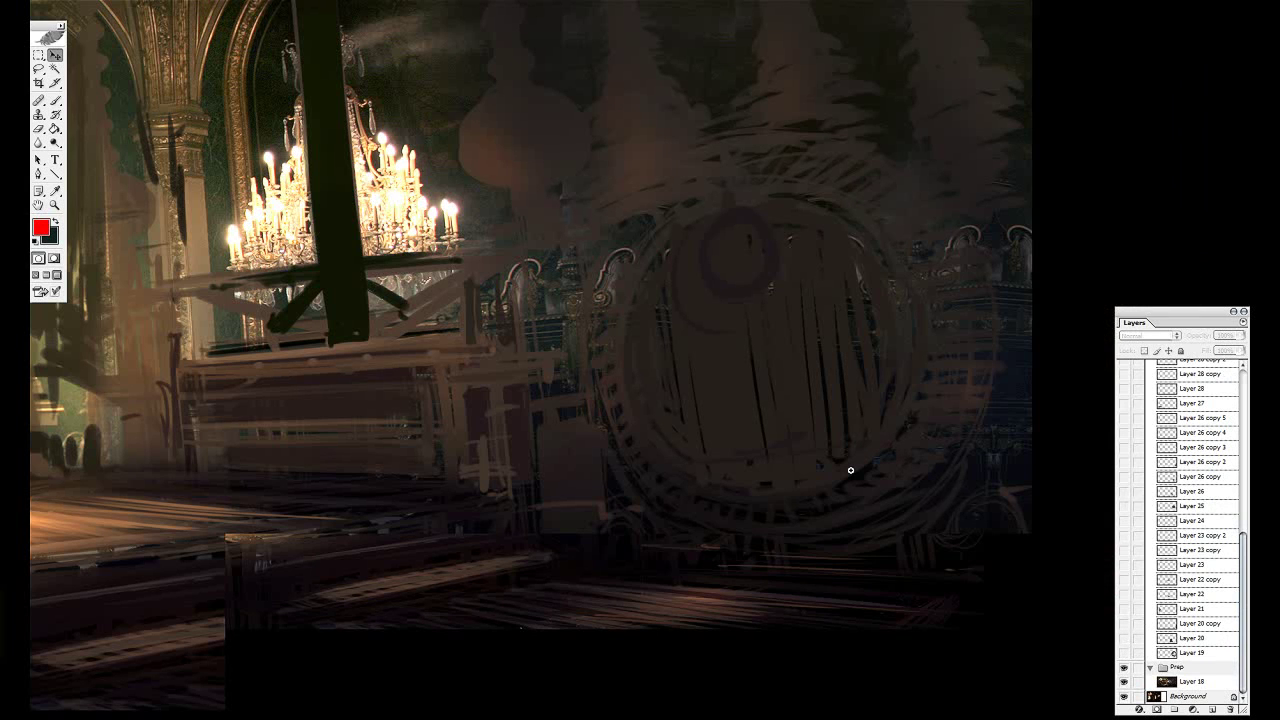
left_click(1124, 652)
key("ctrl+plus")
left_click_drag(1067, 530, 817, 406)
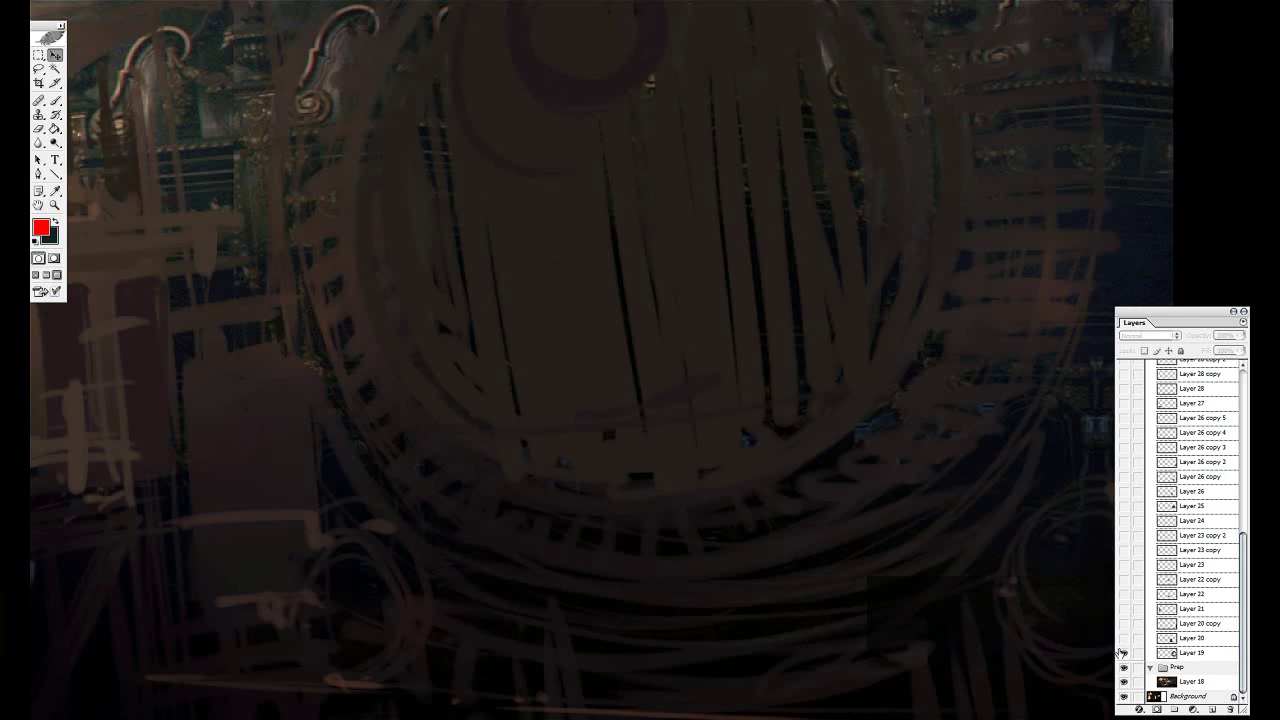
key("ctrl+minus")
left_click_drag(767, 261, 871, 353)
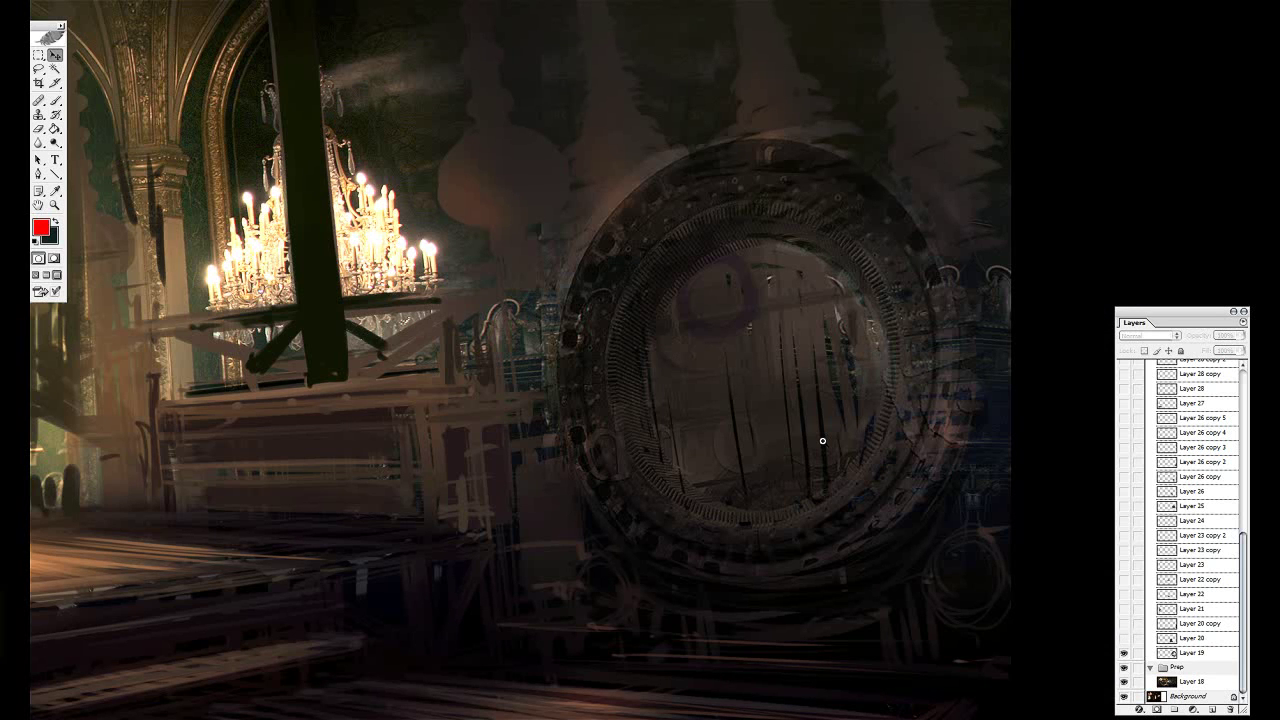
left_click(671, 454, "alt")
left_click_drag(671, 454, 793, 456)
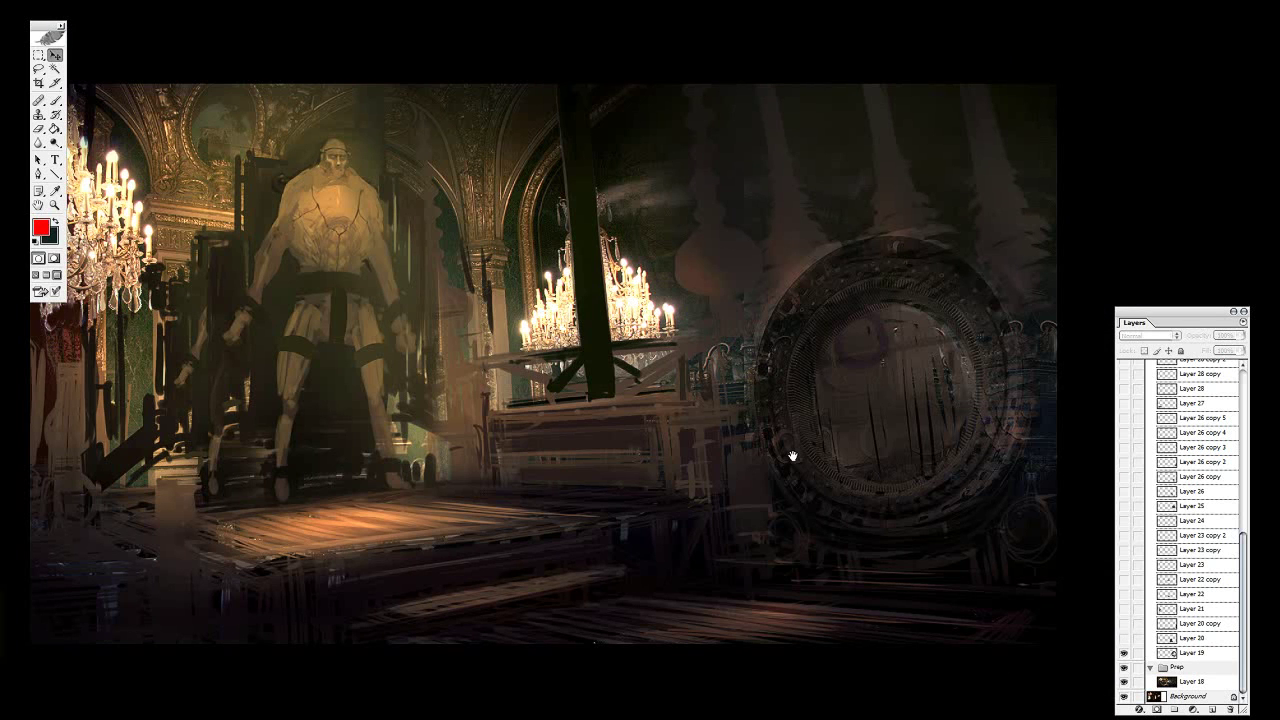
Show Layer 20, Layer 20 copy, Layer 21 and Layer 22 one by one, inspecting the textures they add.
left_click(1123, 637)
left_click(700, 387, "ctrl")
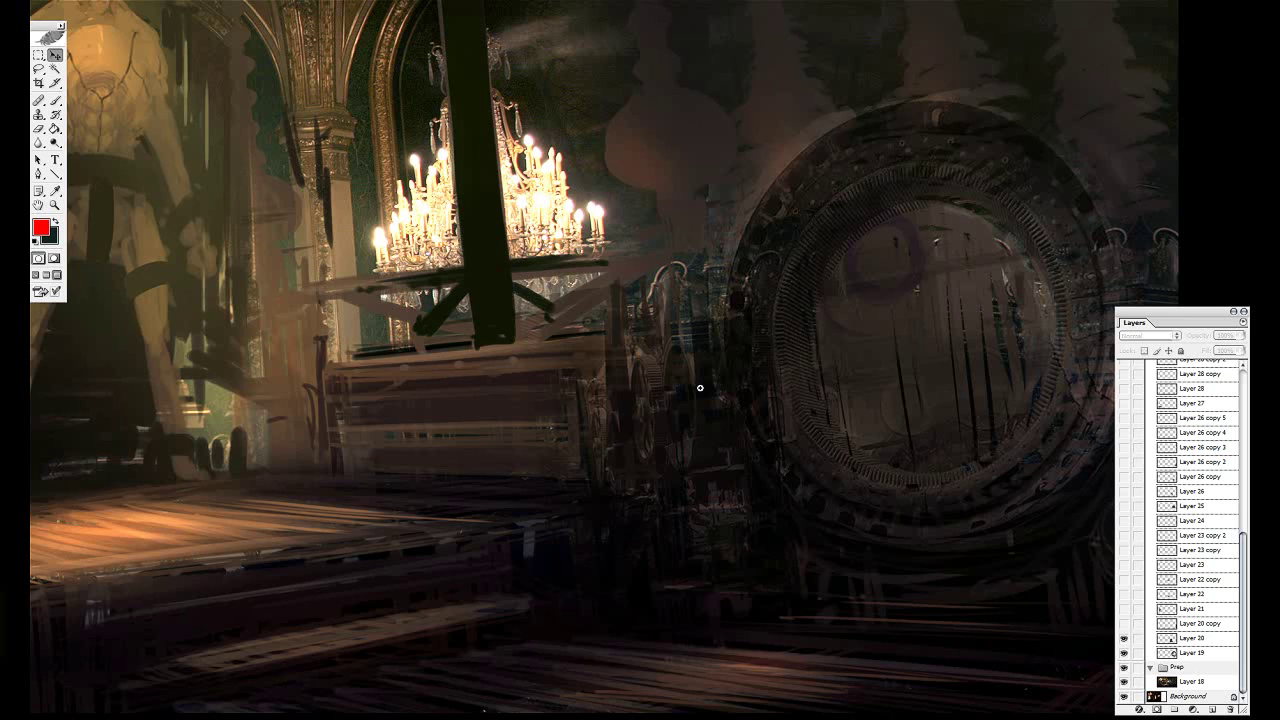
left_click(1124, 624)
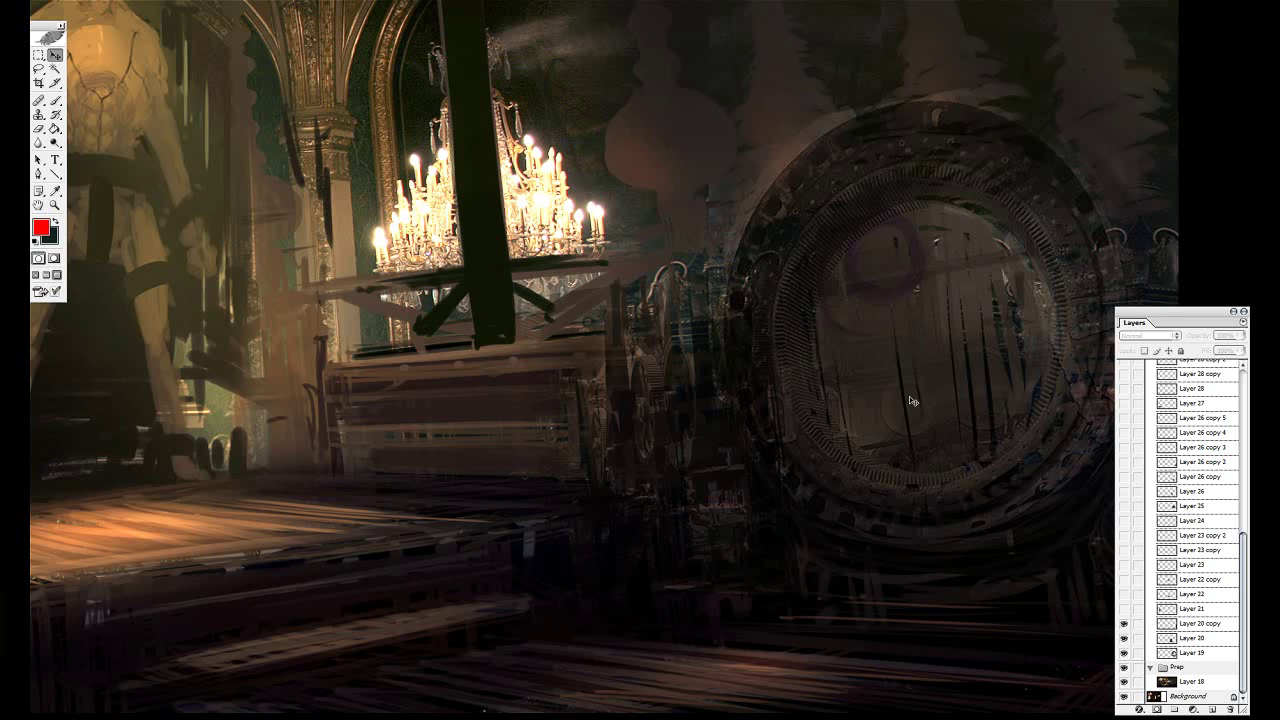
left_click_drag(909, 396, 615, 426)
left_click(1125, 610)
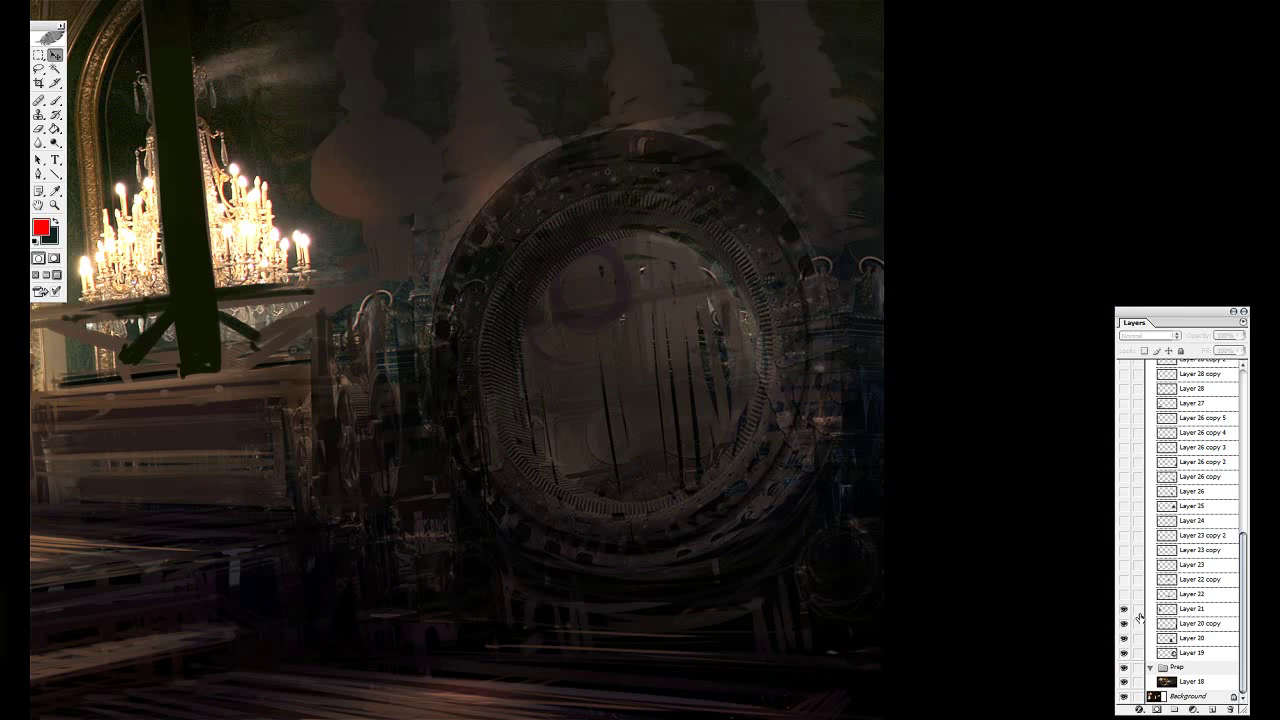
left_click(1123, 594)
left_click(224, 385, "alt")
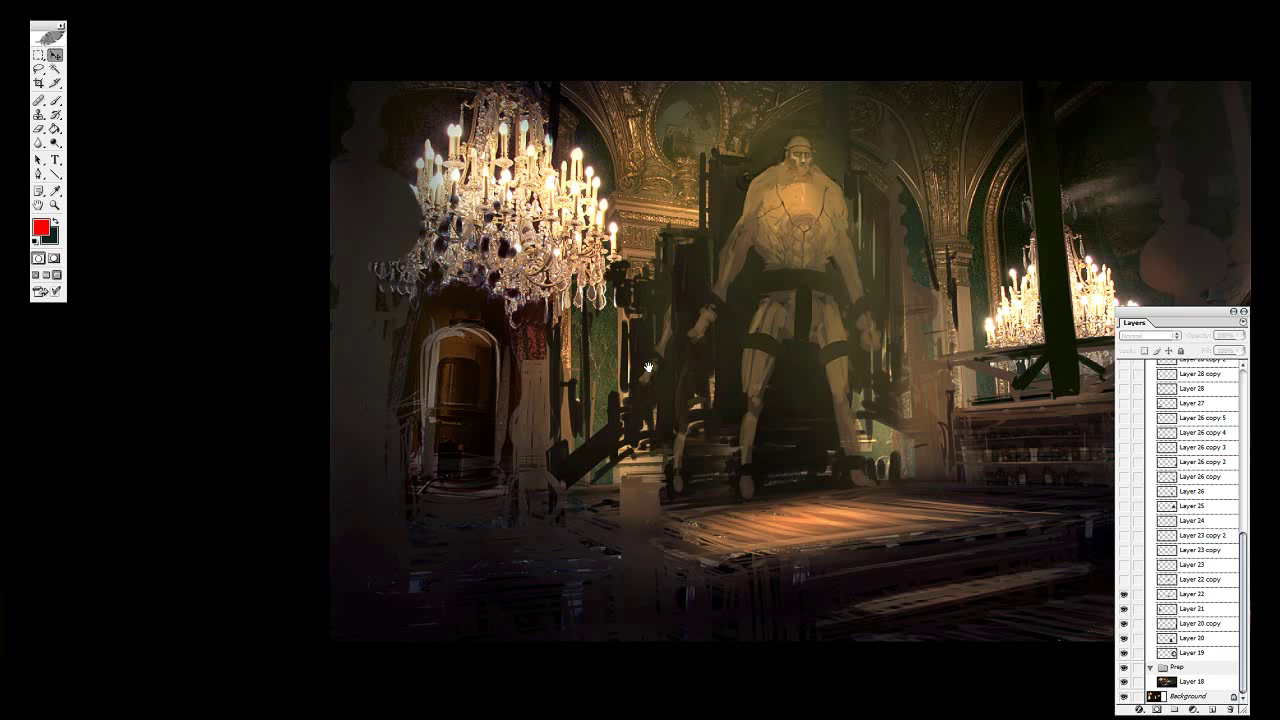
Show Layer 22 copy through Layer 24 and toggle Layer 25 to compare its effect on the round machine.
left_click_drag(991, 417, 692, 421)
left_click_drag(1123, 580, 1118, 512)
left_click(1123, 509)
left_click_drag(990, 439, 733, 414)
left_click(1123, 507)
left_click(763, 371, "ctrl")
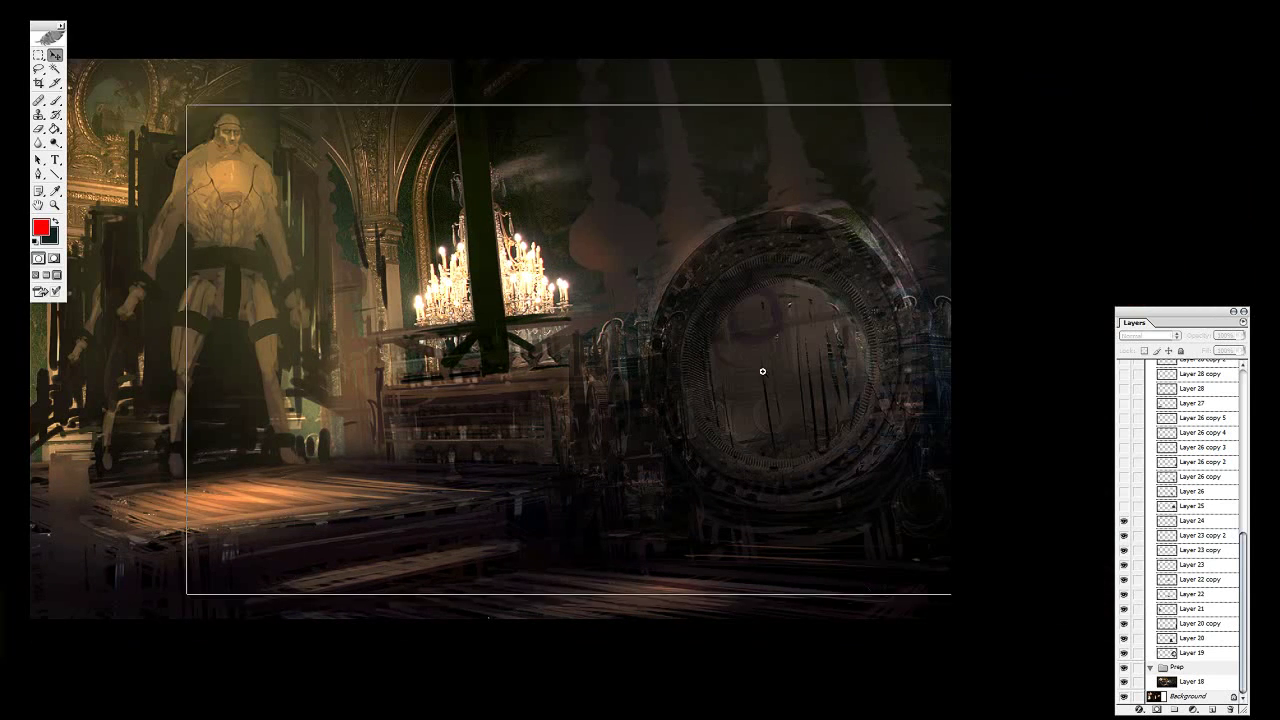
left_click(1123, 508)
left_click(914, 423, "alt")
left_click(1123, 507)
Show the remaining texture layers from Layer 25 up to Layer 38 copy 2 to follow the build-up.
left_click(1121, 478)
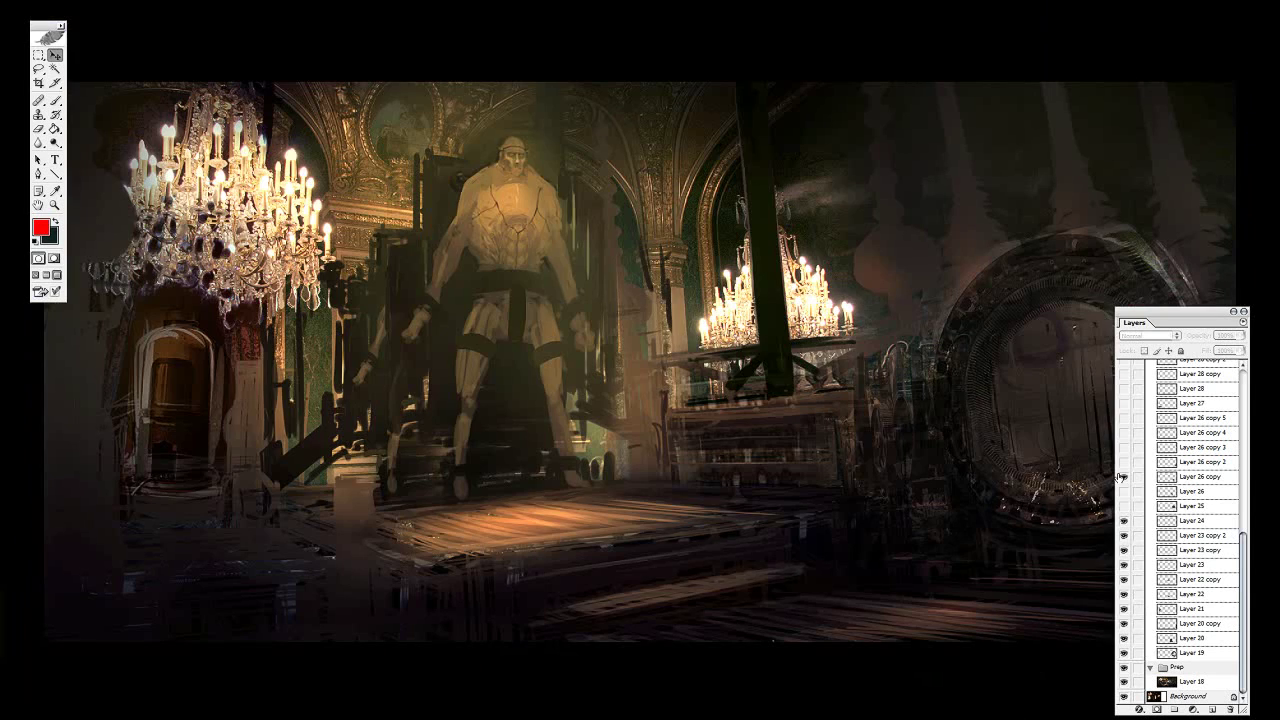
left_click_drag(1122, 480, 1123, 388)
left_click(1124, 506)
scroll(1124, 506, "up", 3)
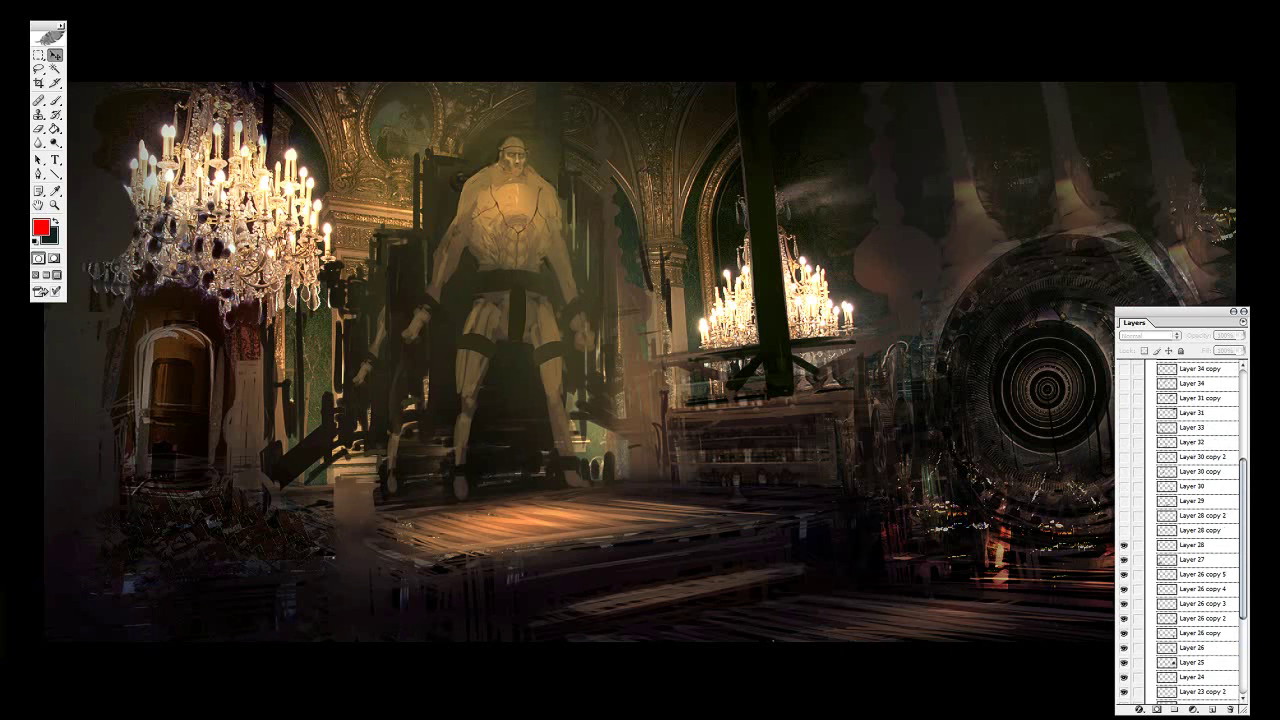
left_click_drag(1124, 531, 1124, 400)
scroll(1124, 405, "up", 3)
left_click_drag(1127, 510, 1124, 372)
scroll(1137, 428, "up", 2)
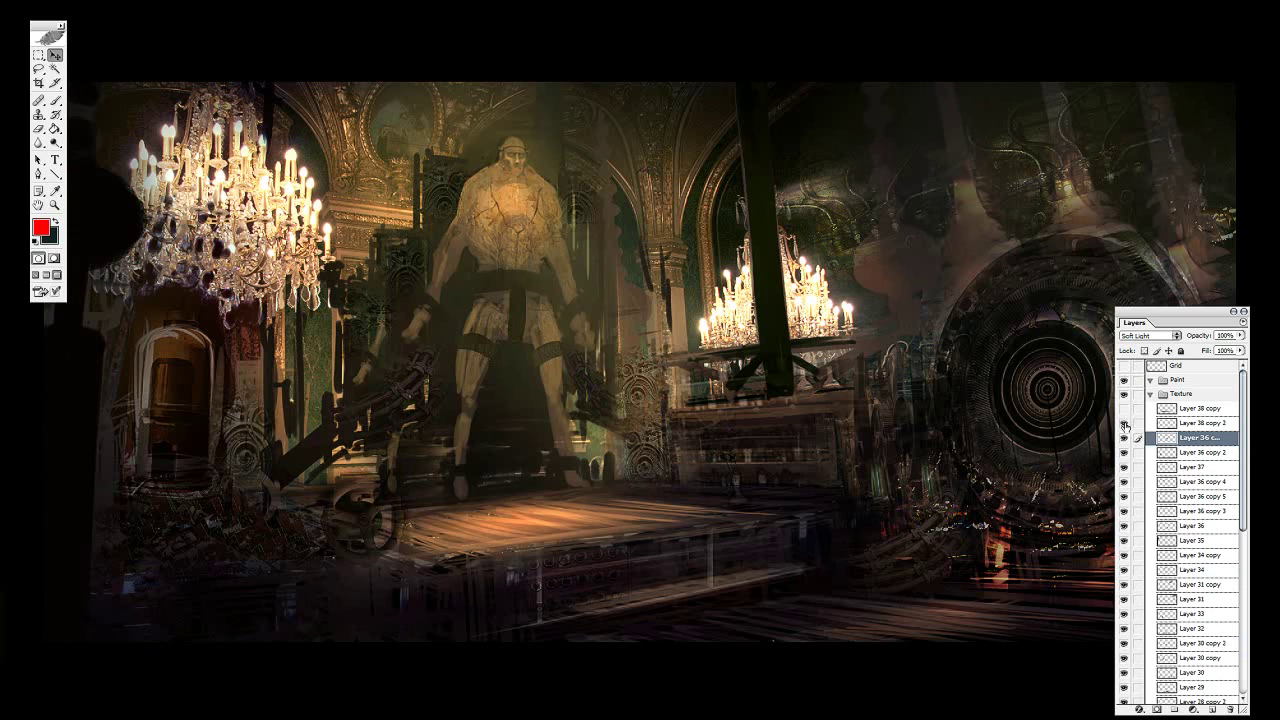
View the textured painting without panels and examine close-ups of the ornaments, figures, stage and round machine.
key("Tab")
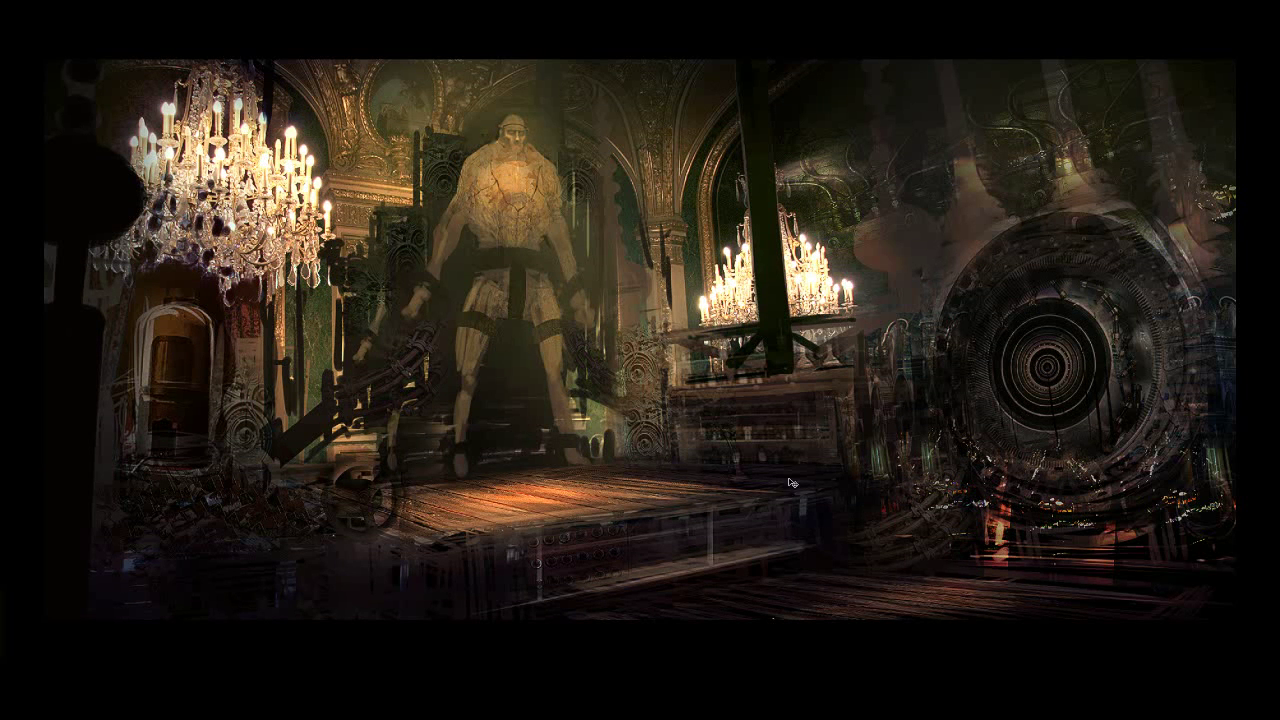
left_click(615, 339, "ctrl")
left_click(618, 337, "ctrl")
left_click(618, 337, "ctrl")
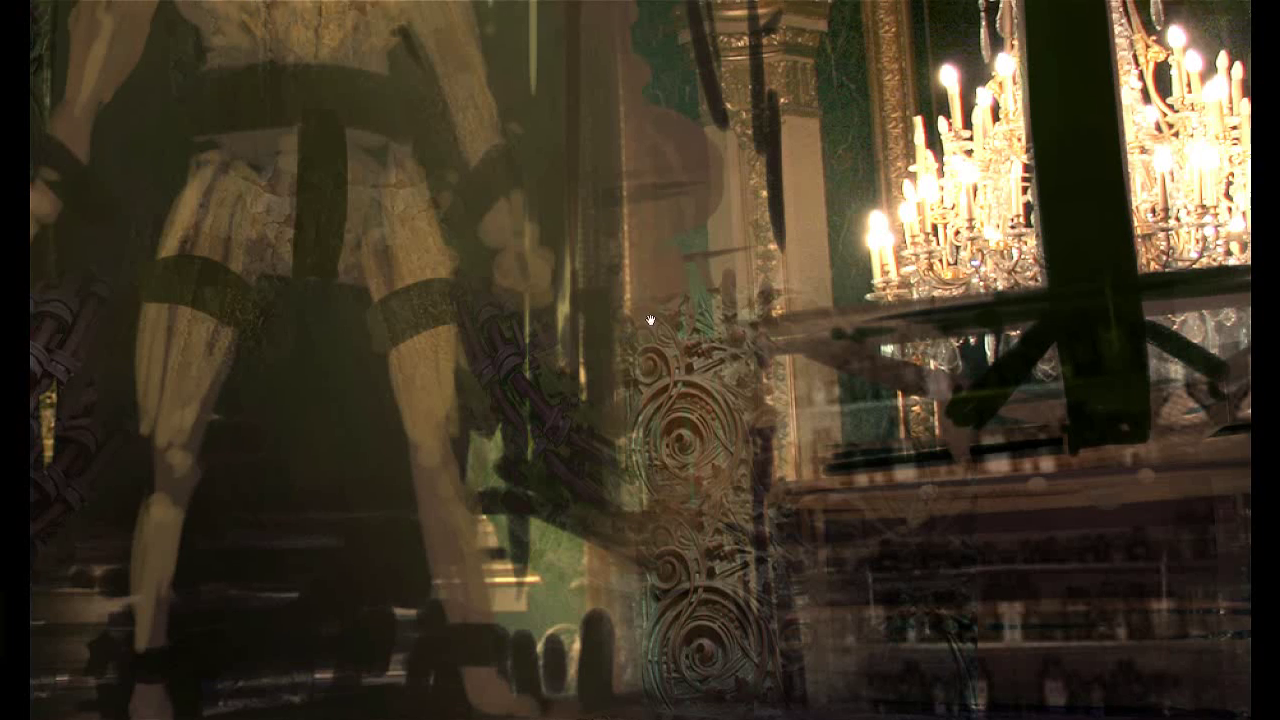
left_click_drag(649, 320, 1112, 246)
left_click_drag(326, 382, 452, 424)
left_click_drag(1030, 76, 671, 314)
left_click_drag(926, 632, 637, 358)
left_click_drag(806, 676, 334, 489)
left_click_drag(574, 538, 757, 474)
left_click_drag(733, 422, 712, 383)
left_click_drag(1024, 328, 960, 340)
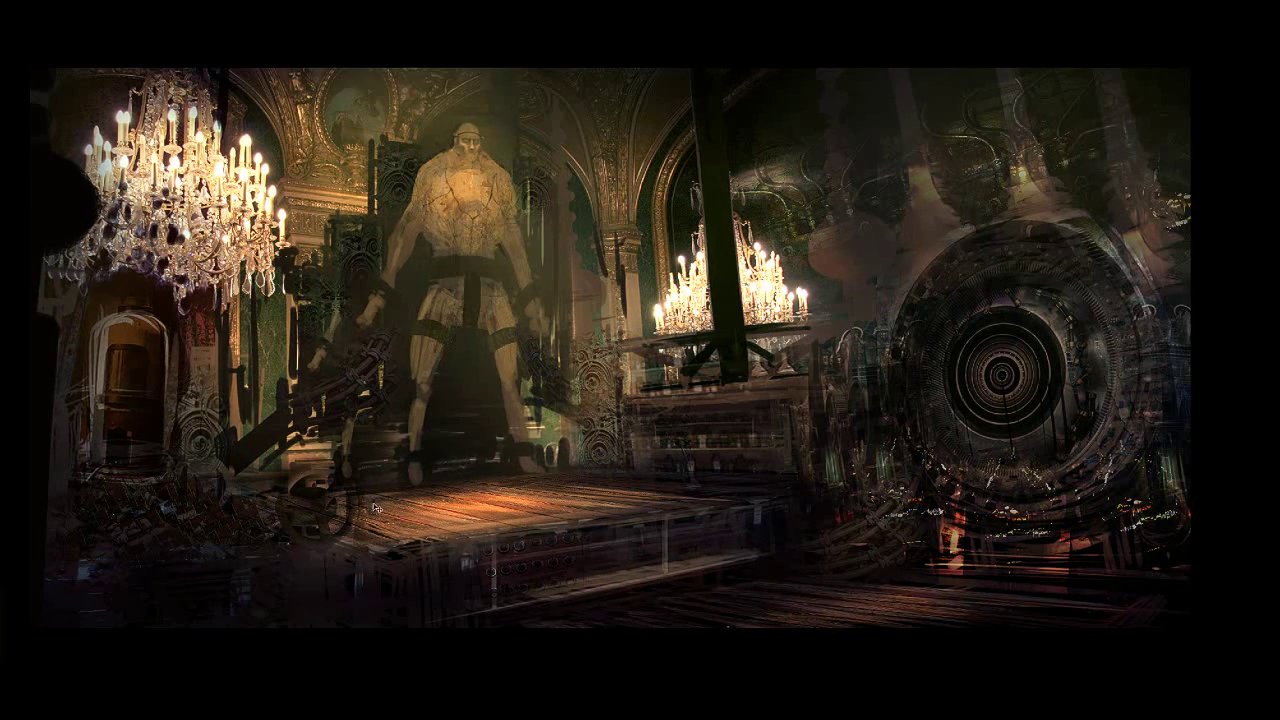
Examine the rooftop photo texture in the painting's dark foreground up close, returning to the full composition.
scroll(200, 545, "up", 3)
mouse_move(244, 505)
left_mouse_down()
mouse_move(663, 448)
mouse_move(723, 457)
mouse_move(800, 420)
left_mouse_up()
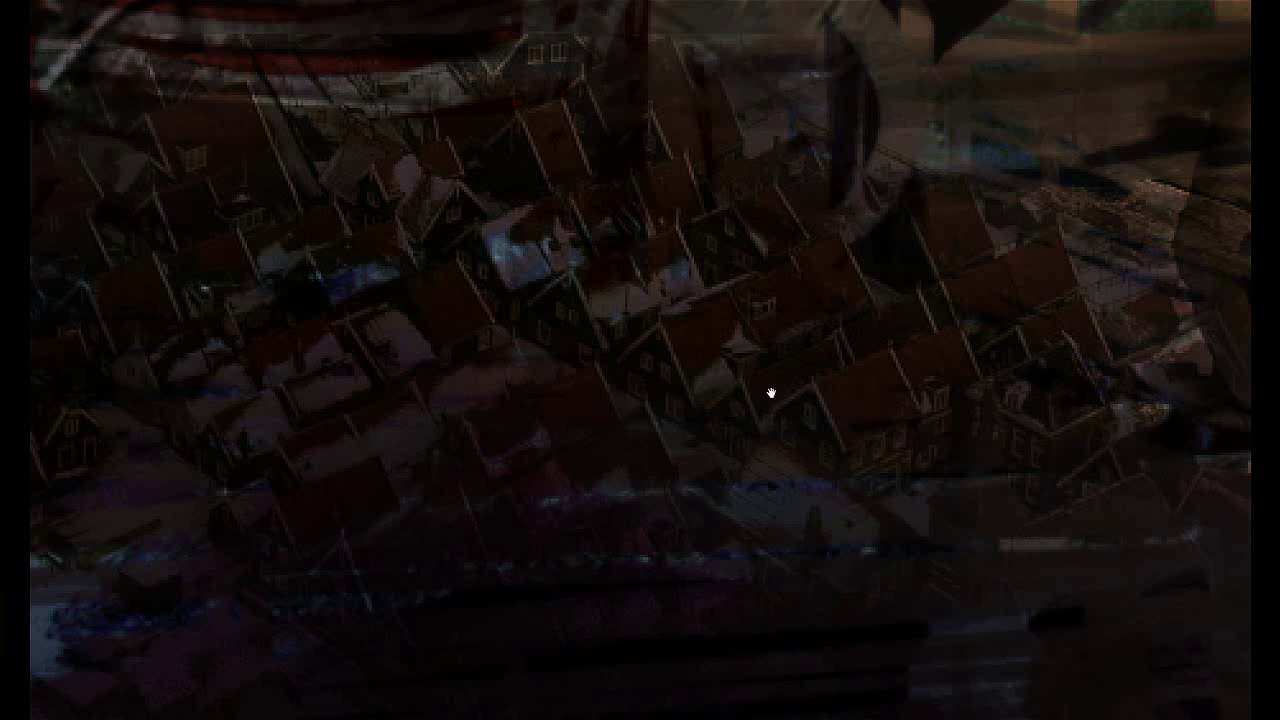
key("Tab")
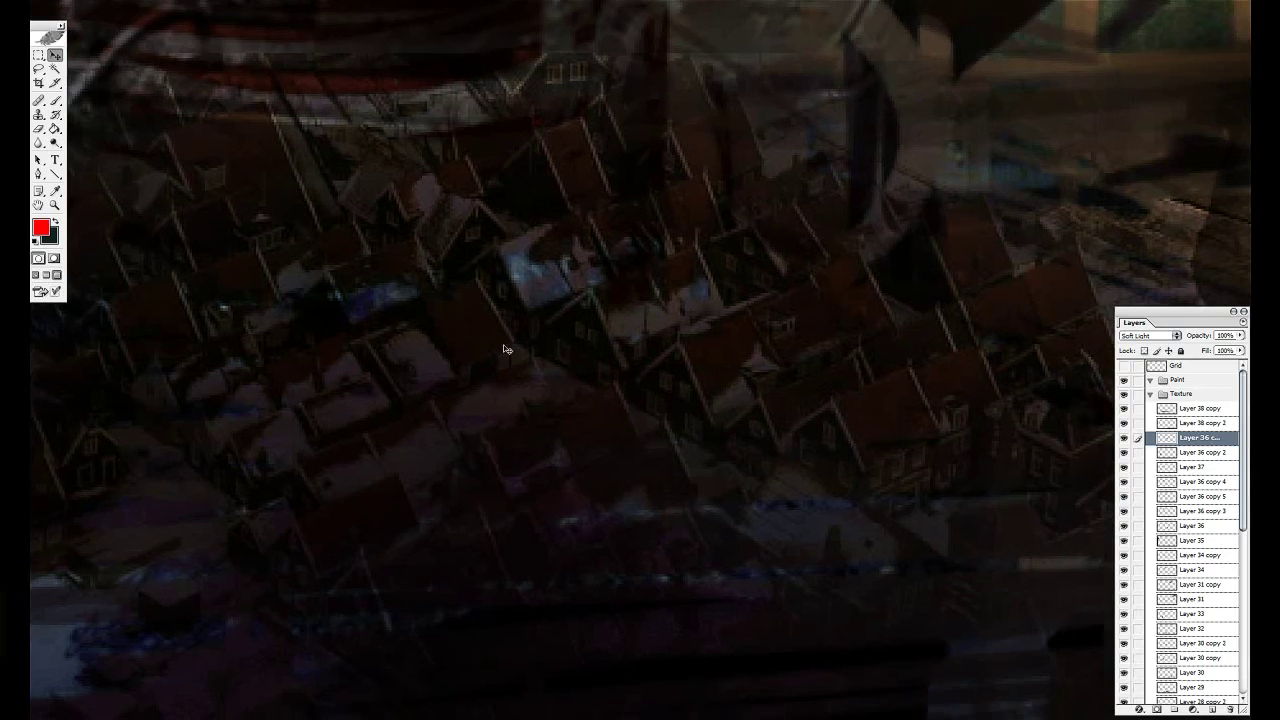
key("Tab")
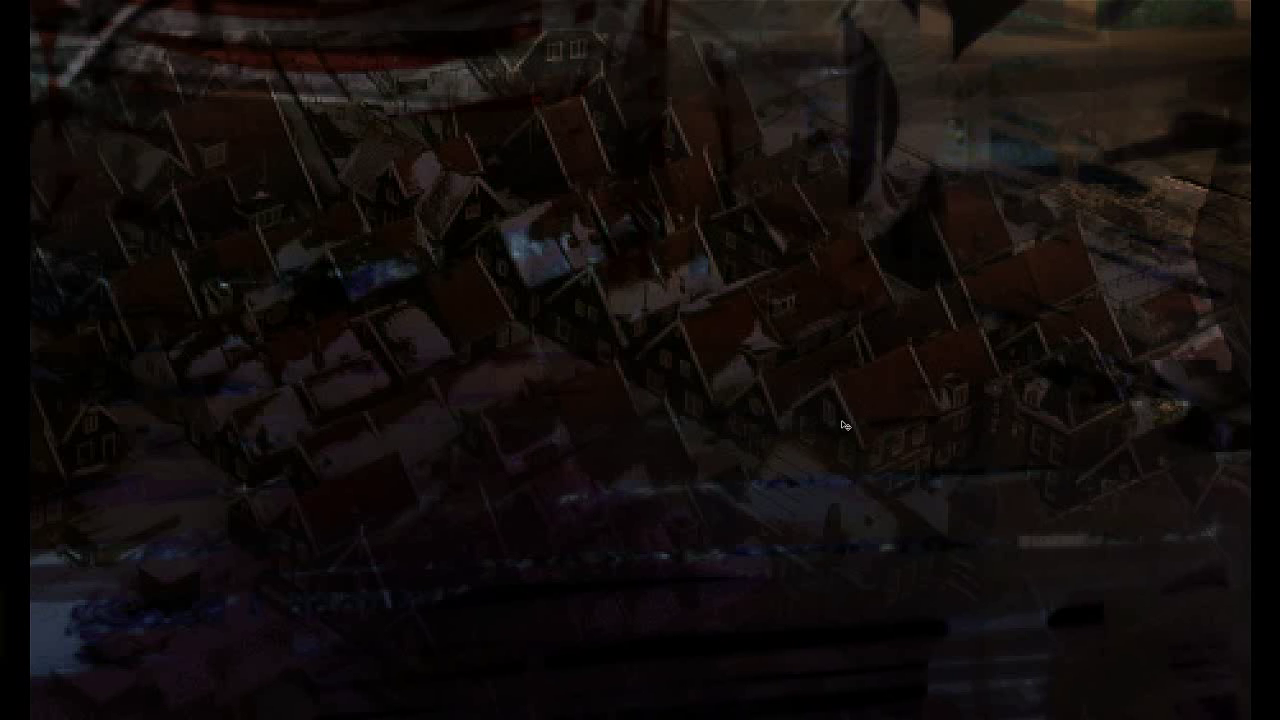
left_click_drag(845, 426, 891, 482)
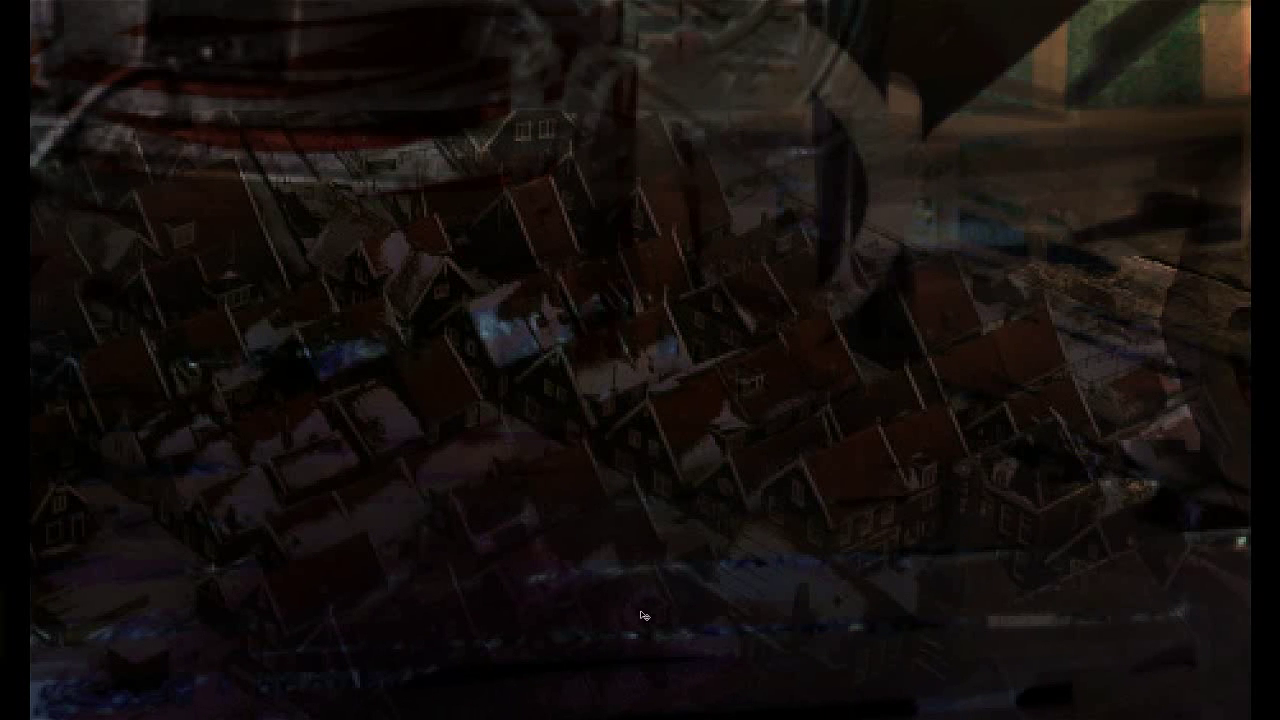
left_click(807, 472, "ctrl+alt")
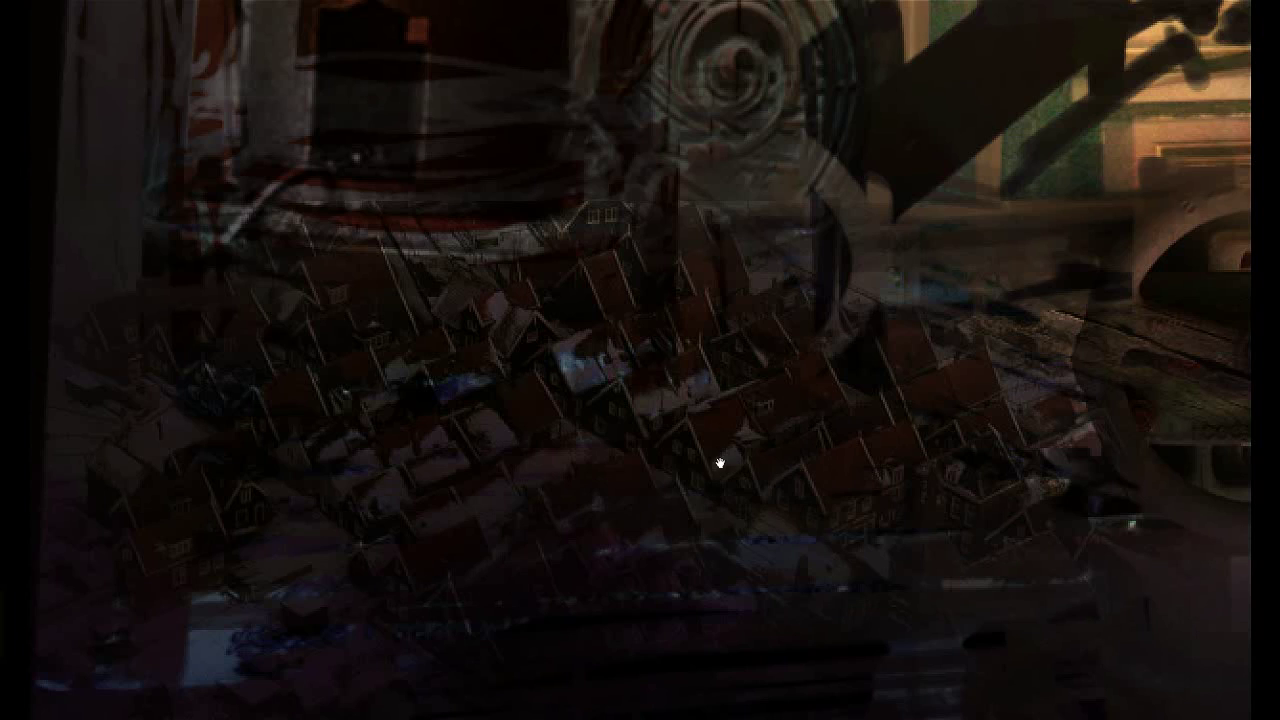
left_click(714, 414, "ctrl+alt")
left_click(712, 411, "alt")
left_click(704, 419, "alt")
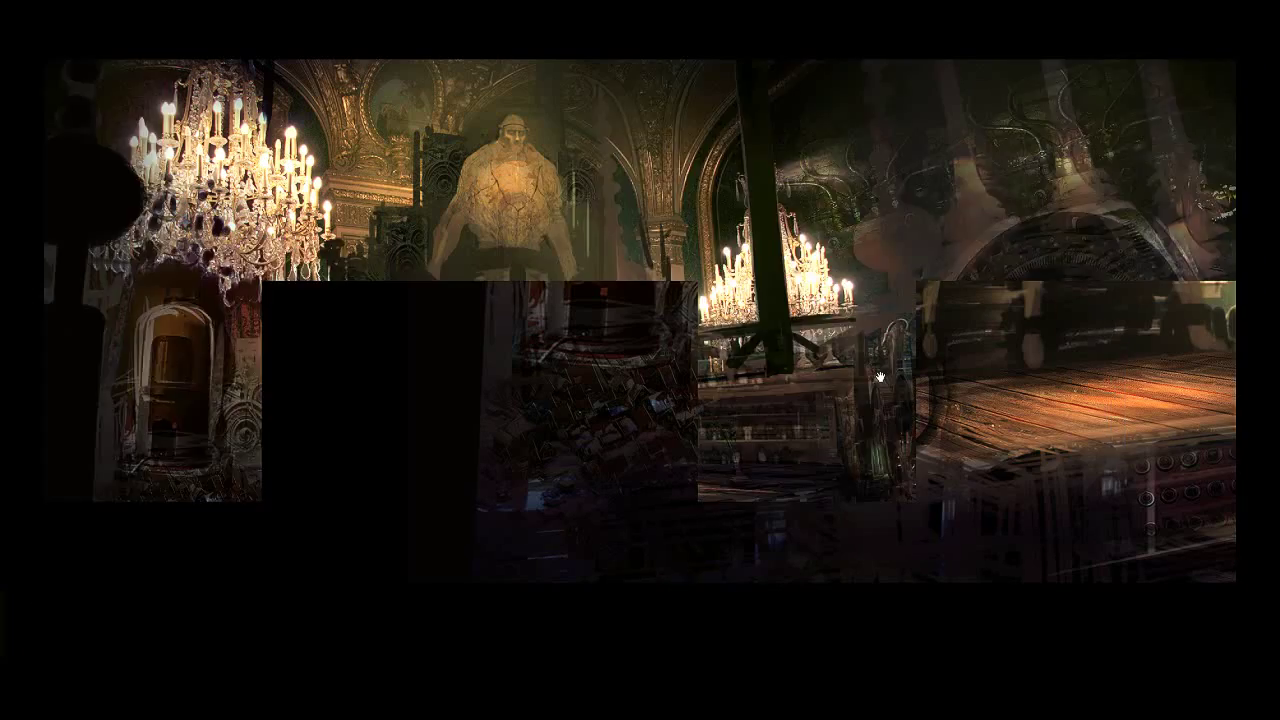
left_click_drag(190, 486, 243, 478)
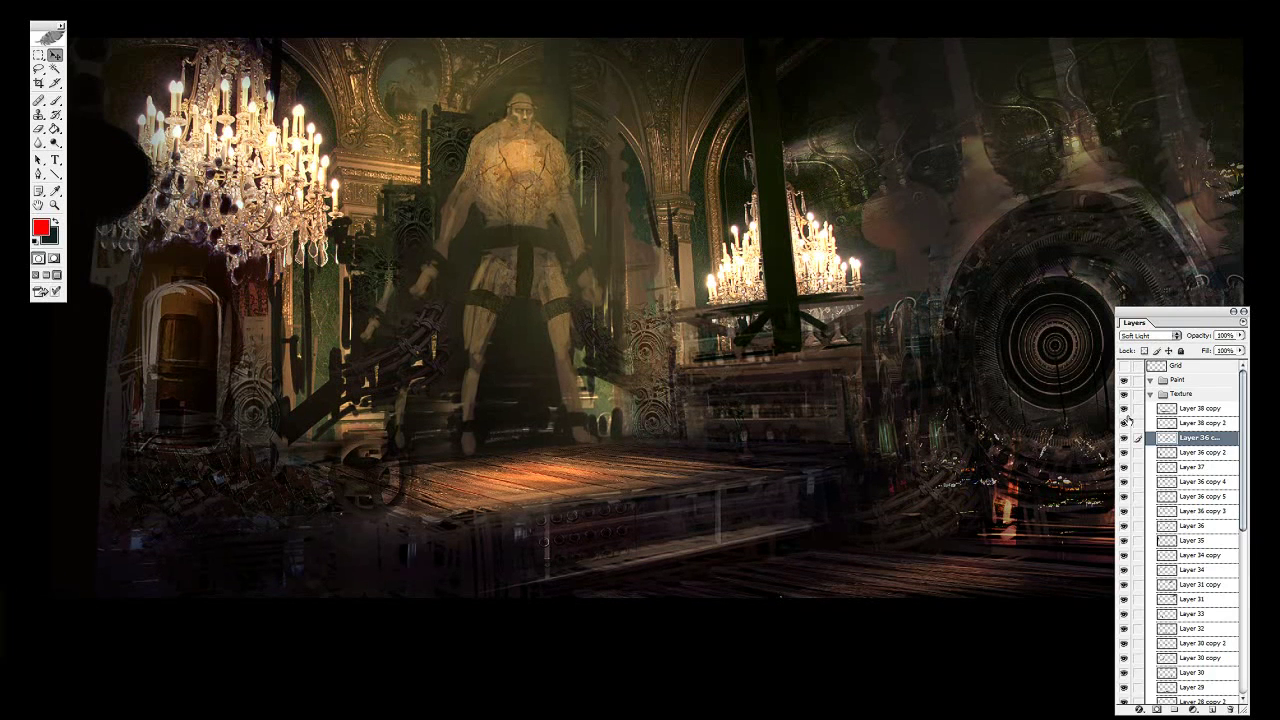
Collapse the Texture group and toggle its visibility to compare the painting with and without the textures.
left_click(1151, 393)
left_click(1124, 394)
left_click(1124, 394)
left_click(1125, 397)
left_click(1125, 397)
left_click(1125, 397)
left_click(1125, 397)
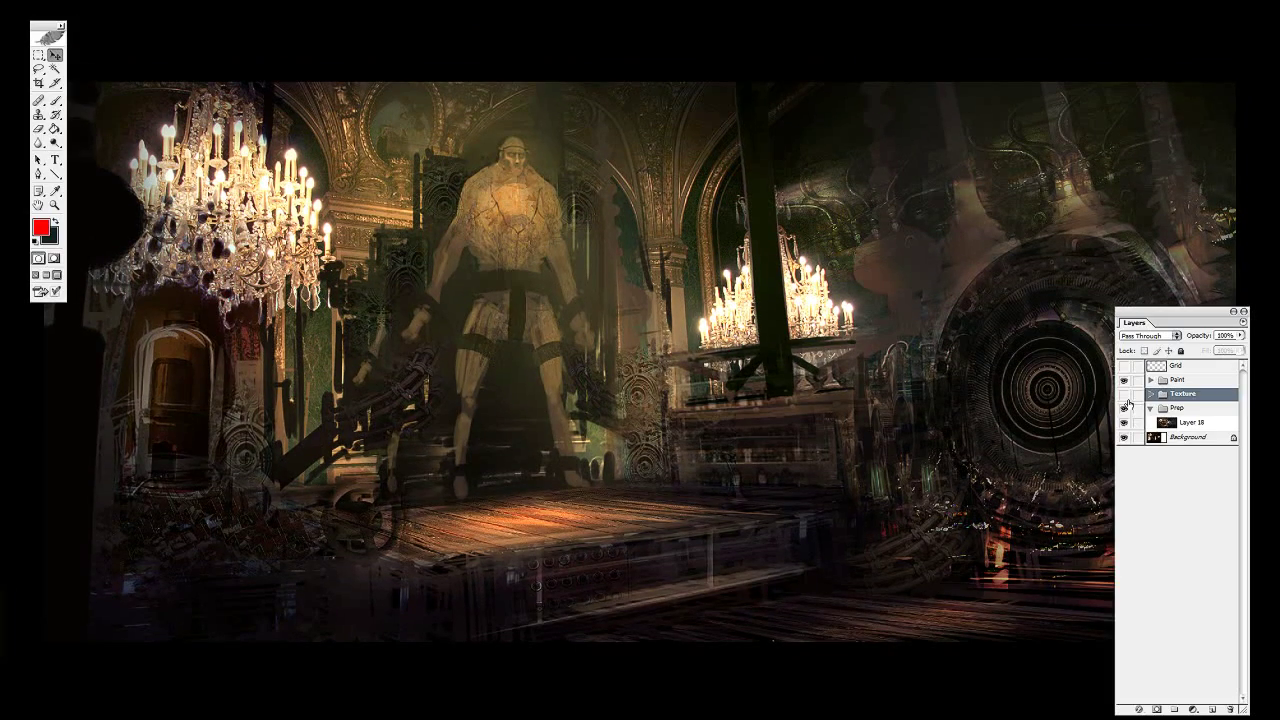
Close fzd_setdesign_01c.psd without saving and open fzd_setdesign_01d.psd.
key("Tab")
key("f")
left_click(1062, 116)
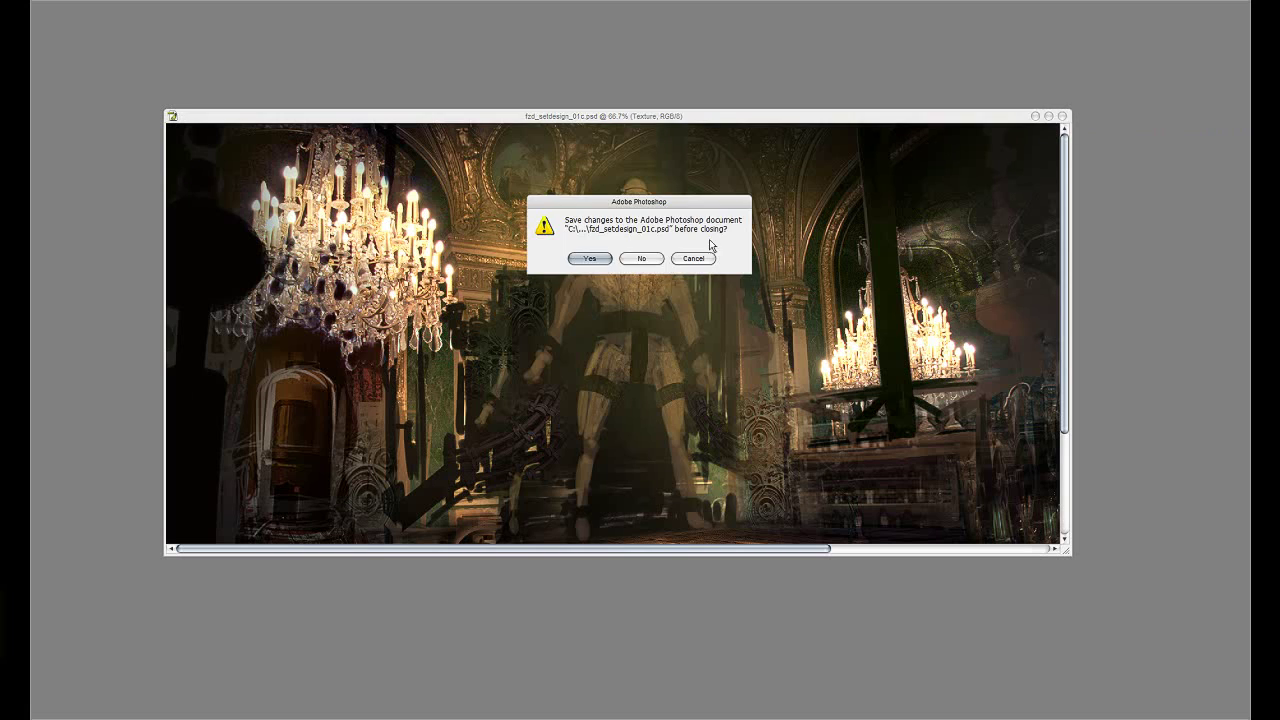
left_click(641, 259)
double_click(714, 227)
left_click(599, 199)
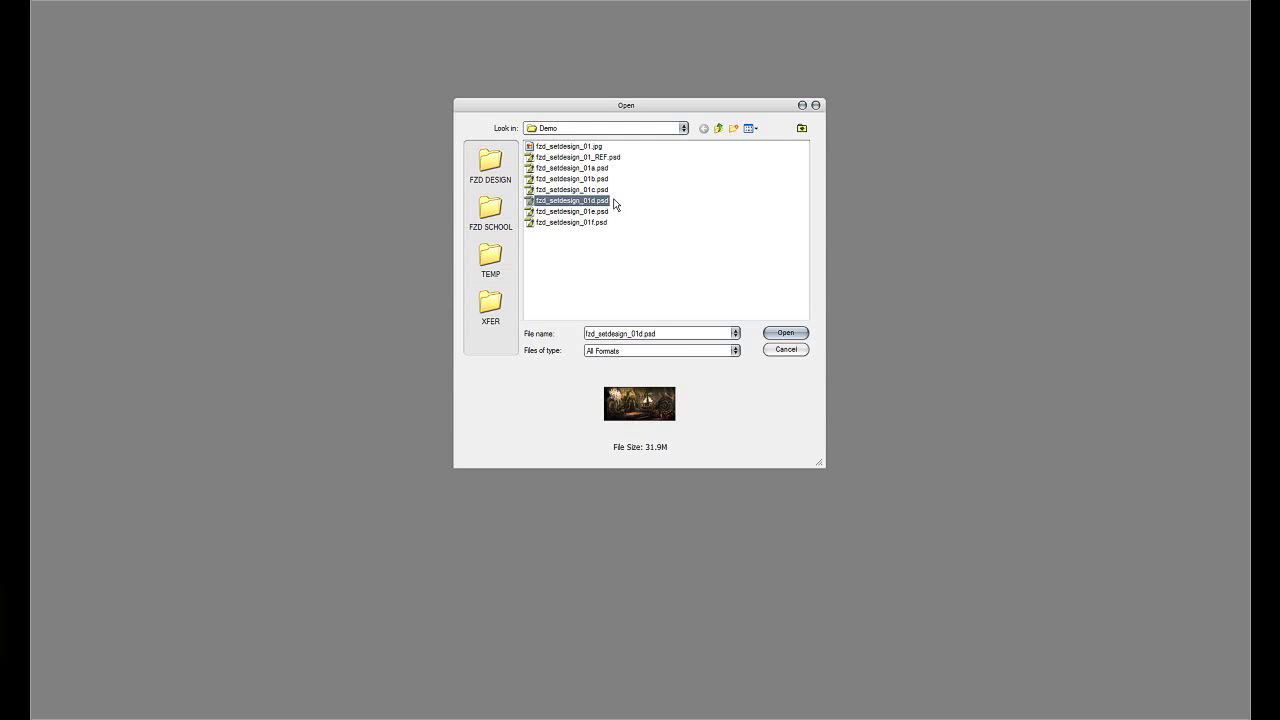
left_click(600, 192)
double_click(598, 199)
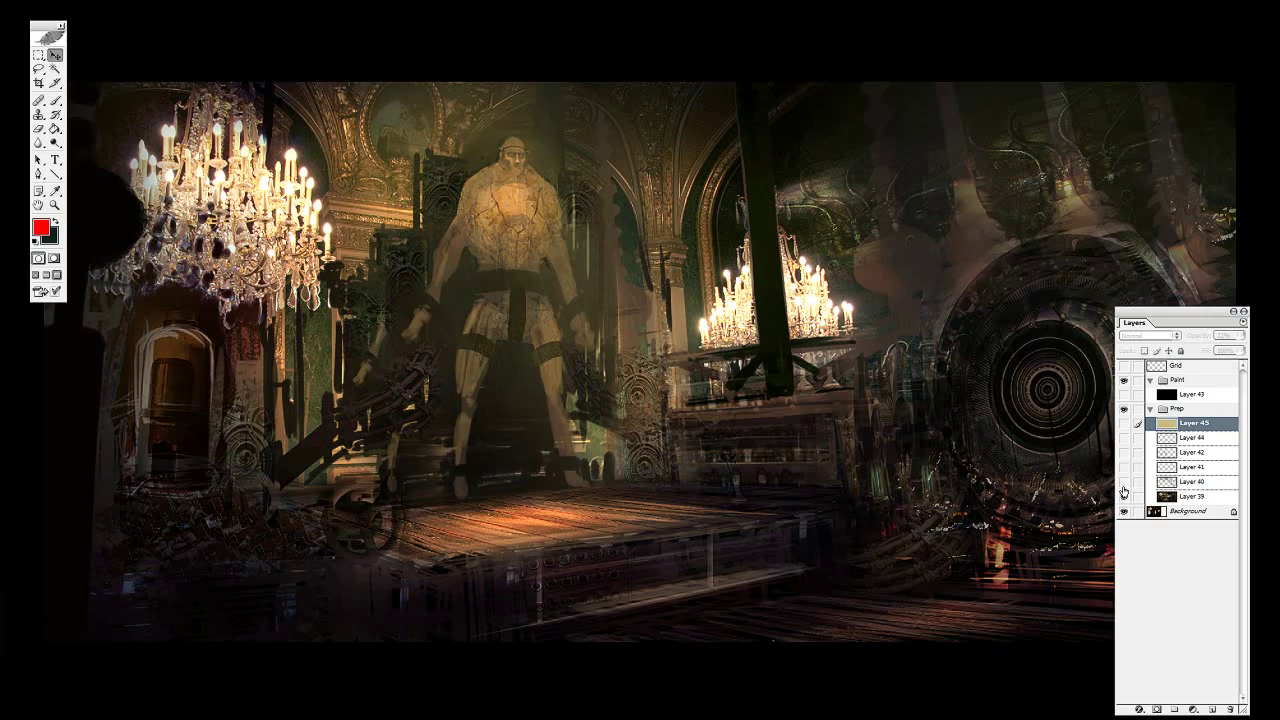
Toggle Layer 40 in the Prep group to compare its effect, leaving it shown.
left_click(1123, 483)
left_click(1123, 483)
left_click(1123, 483)
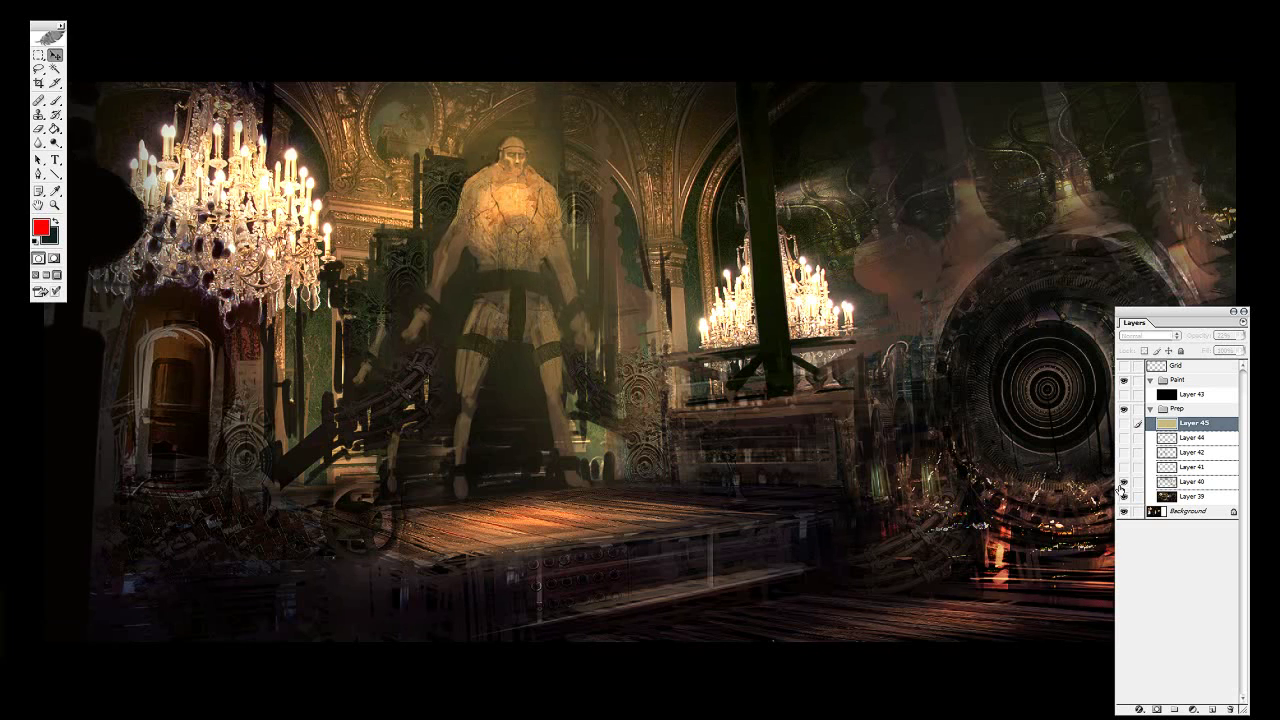
left_click(1187, 481)
Toggle Layer 41 to compare its effect, leave it shown and view the painting without panels.
left_click(1185, 468)
left_click(1123, 468)
left_click(1123, 468)
left_click(1123, 468)
left_click(1123, 467)
left_click(1123, 467)
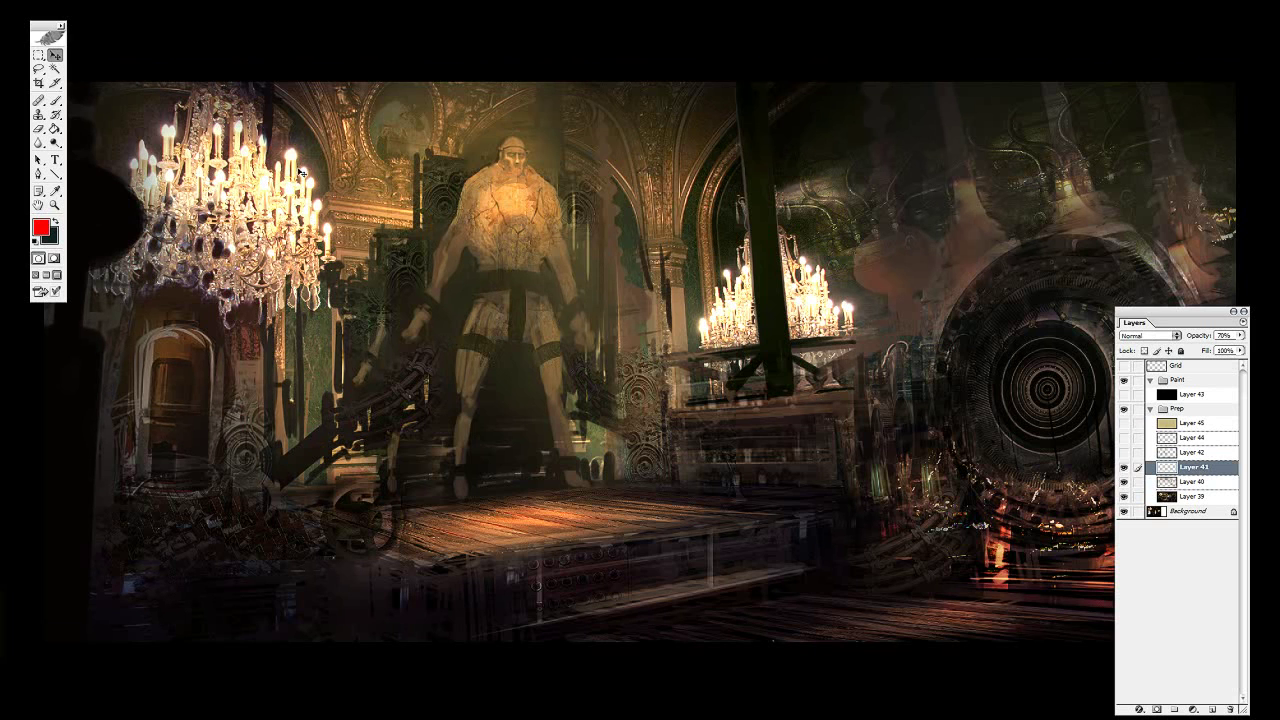
key("Tab")
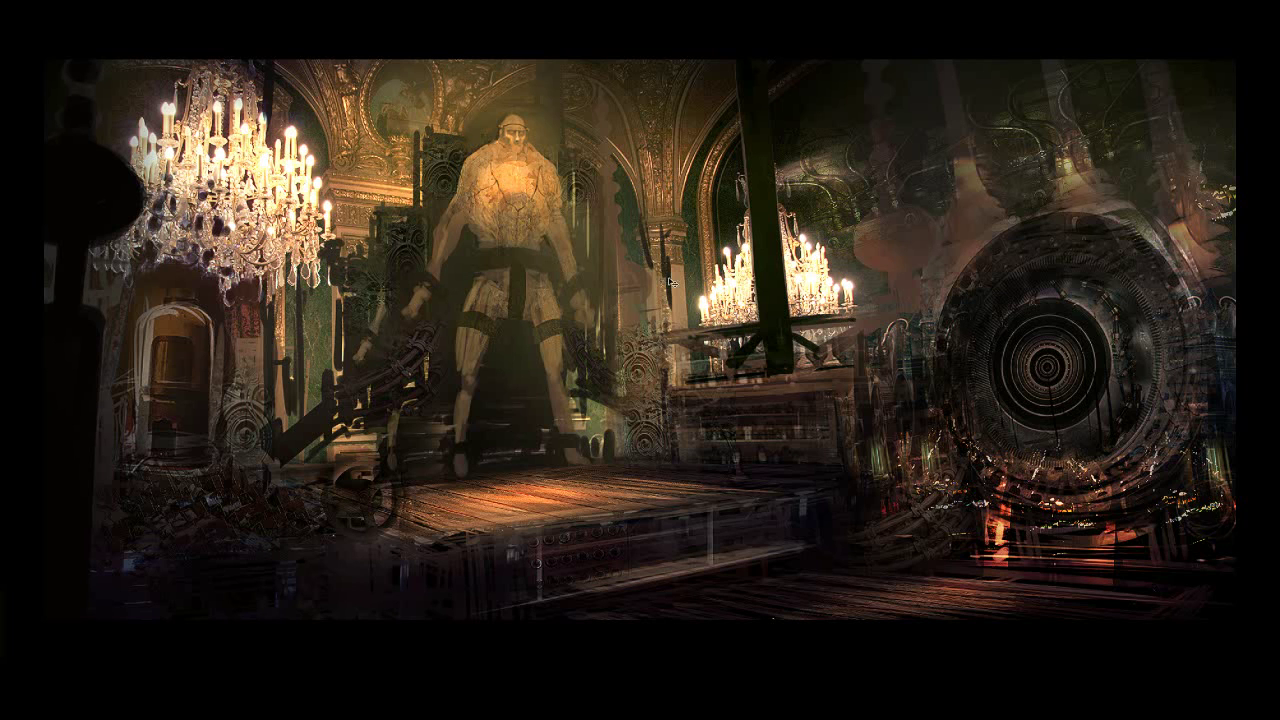
key("Tab")
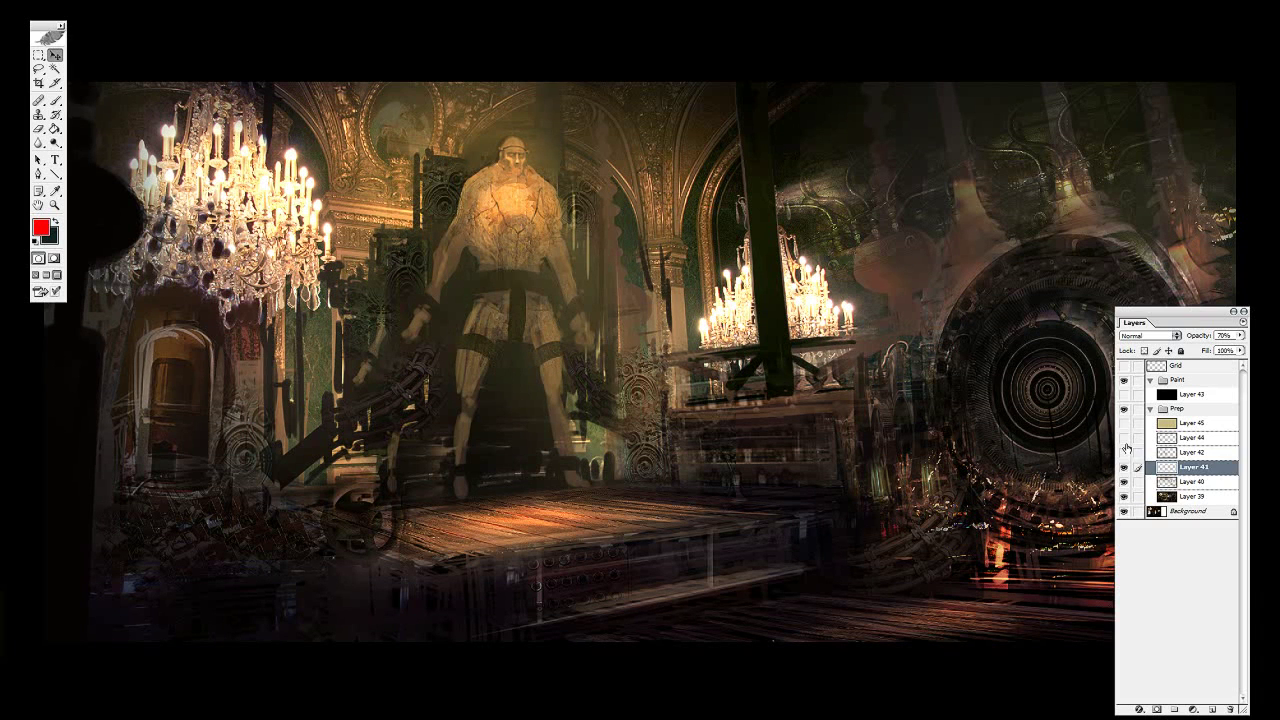
Toggle Layer 42, Layer 44 and Layer 45 to compare their effects, leaving all three shown.
left_click(1124, 452)
left_click(1124, 453)
left_click(1124, 453)
left_click(1124, 439)
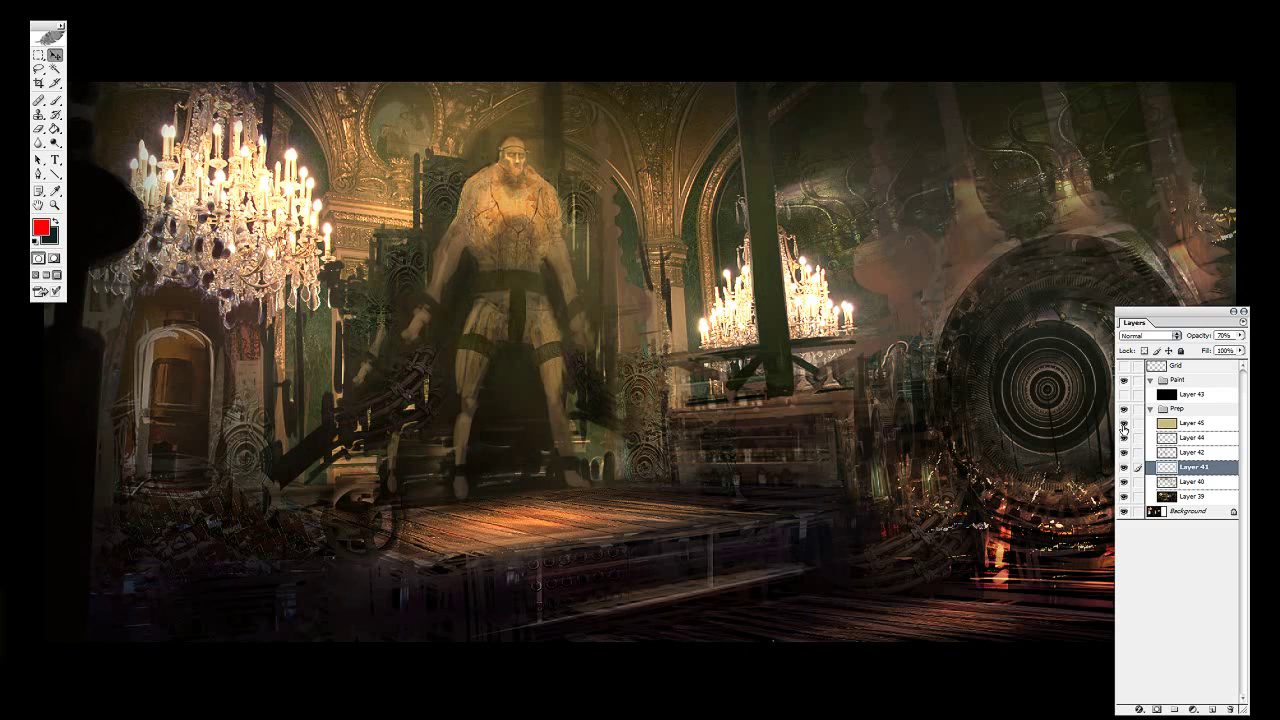
left_click(1124, 439)
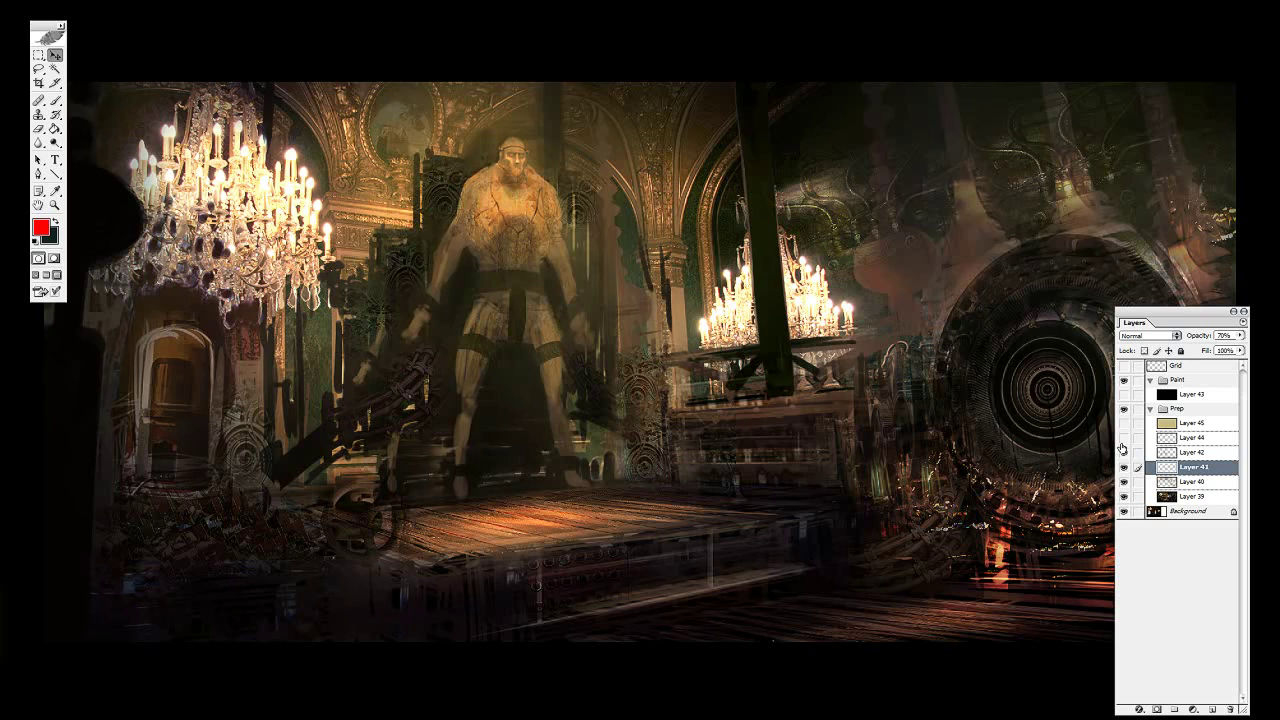
mouse_move(1124, 452)
left_mouse_down()
mouse_move(1125, 425)
mouse_move(1124, 452)
left_mouse_up()
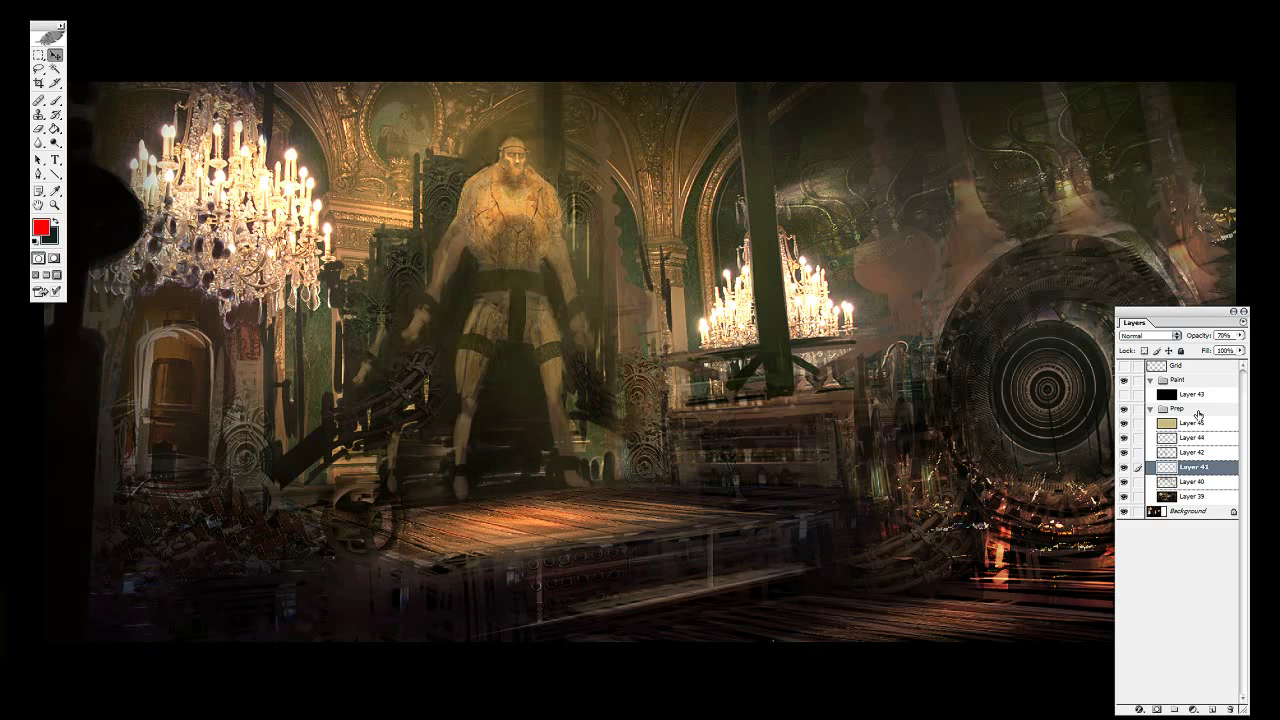
Add a new layer above Layer 45 for red brush mark-ups and hide the panels.
left_click(1198, 415)
left_click(1212, 708)
key("b")
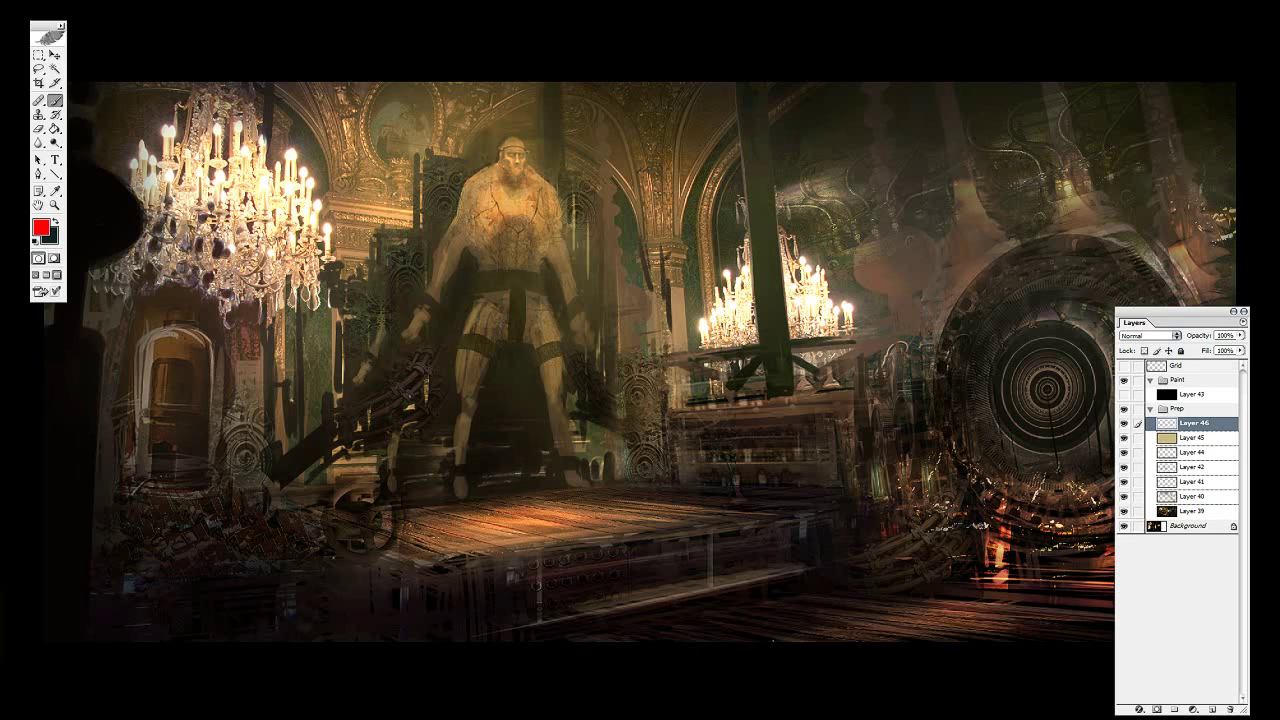
key("Tab")
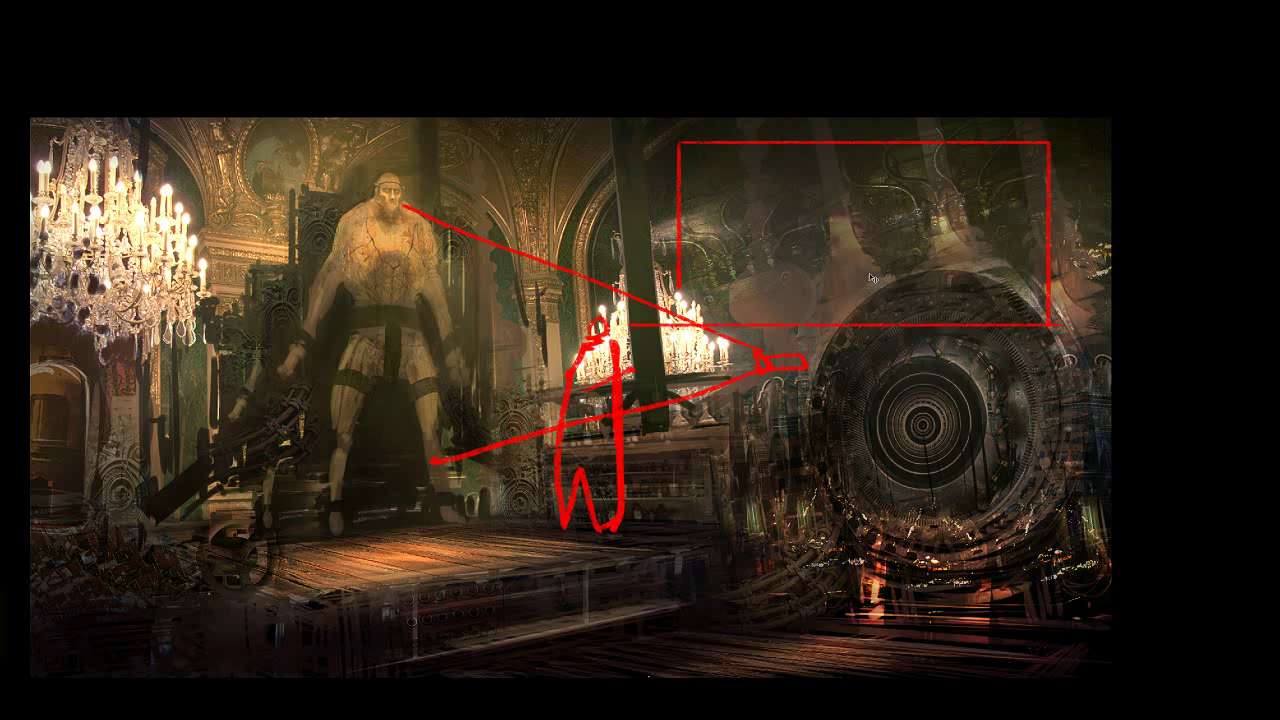
Sketch a red head-and-shoulders figure behind a long table with small objects inside the rectangular frame.
mouse_move(822, 203)
left_mouse_down()
mouse_move(842, 196)
mouse_move(834, 244)
left_mouse_up()
mouse_move(834, 246)
left_mouse_down()
mouse_move(779, 239)
mouse_move(876, 259)
left_mouse_up()
left_click_drag(876, 259, 880, 335)
left_click_drag(785, 239, 780, 323)
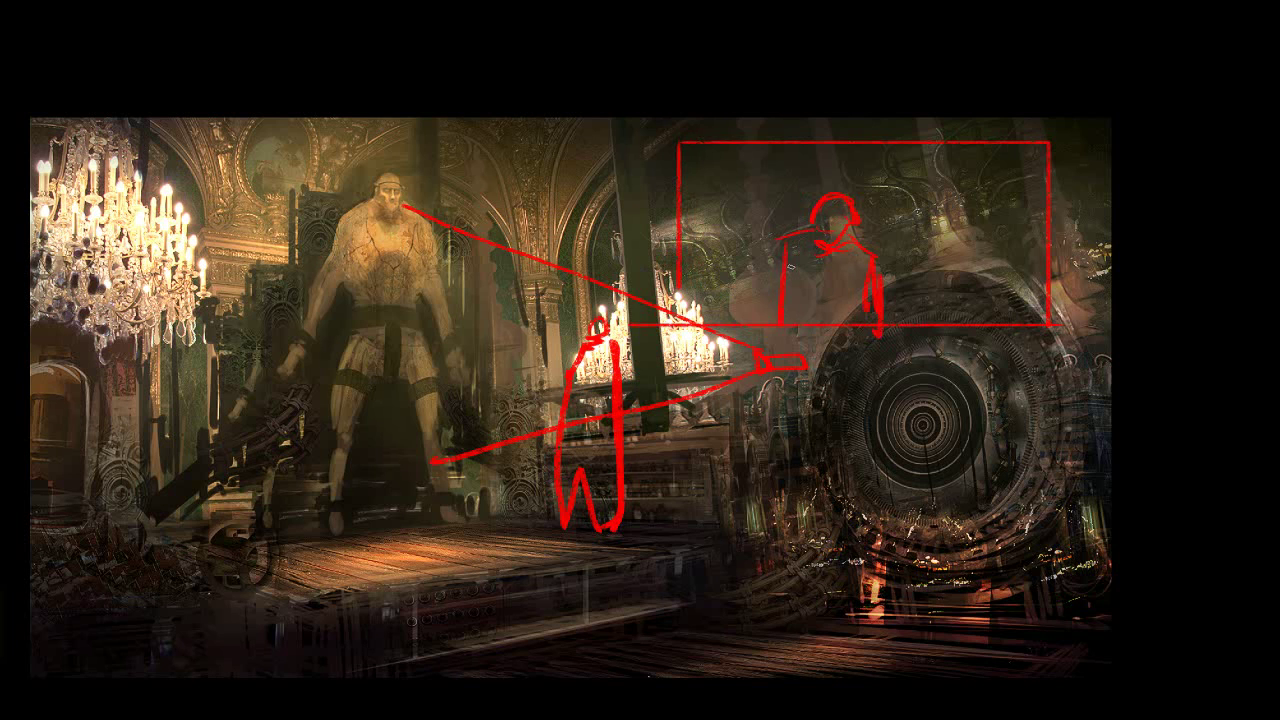
left_click_drag(977, 309, 1002, 307)
mouse_move(752, 322)
left_mouse_down()
mouse_move(1020, 302)
mouse_move(1047, 324)
left_mouse_up()
left_click_drag(964, 292, 960, 307)
left_click_drag(937, 304, 931, 318)
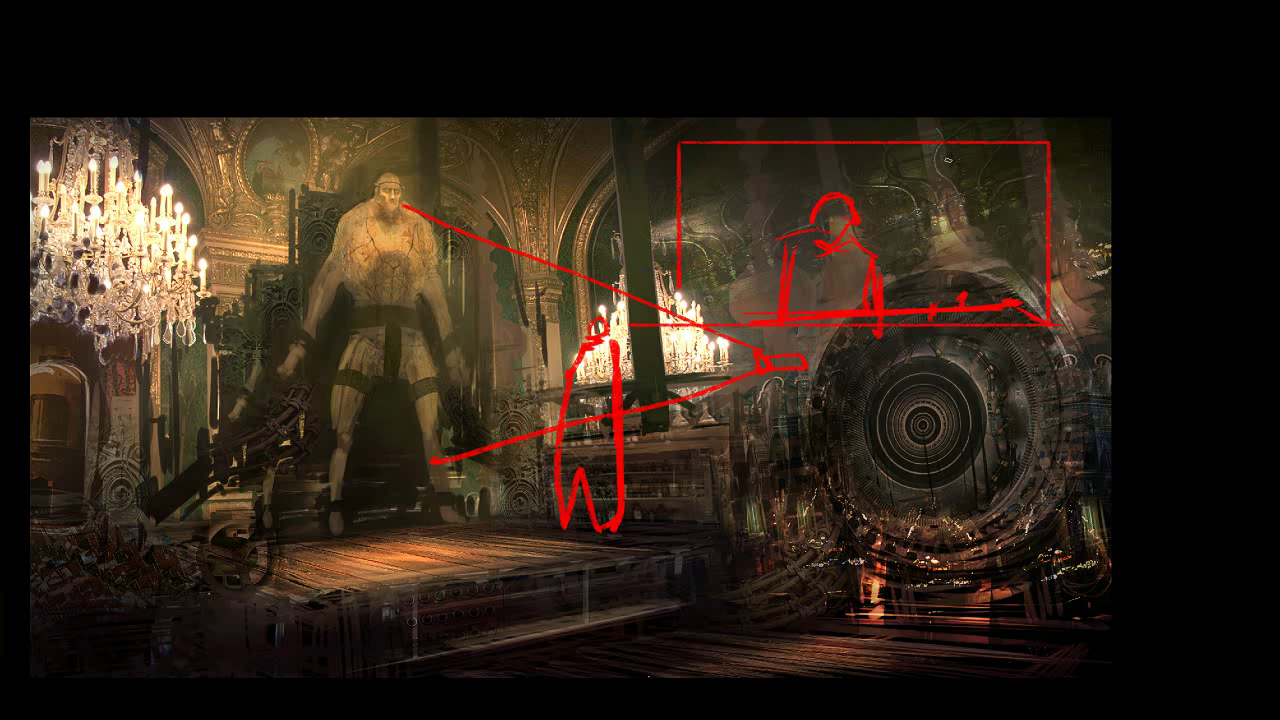
Sketch a tall red shelving unit with several shelves beside the seated figure inside the frame.
left_click_drag(902, 164, 897, 214)
left_click_drag(907, 146, 905, 241)
mouse_move(945, 141)
left_mouse_down()
mouse_move(981, 184)
mouse_move(919, 227)
left_mouse_up()
key("ctrl+z")
left_click_drag(930, 177, 1002, 162)
left_click_drag(1016, 145, 1018, 220)
left_click_drag(920, 266, 922, 306)
left_click_drag(924, 245, 966, 246)
mouse_move(926, 208)
left_mouse_down()
mouse_move(1003, 193)
mouse_move(1010, 215)
left_mouse_up()
left_click_drag(922, 236, 1001, 242)
left_click_drag(948, 278, 1004, 270)
left_click_drag(1001, 222, 1020, 303)
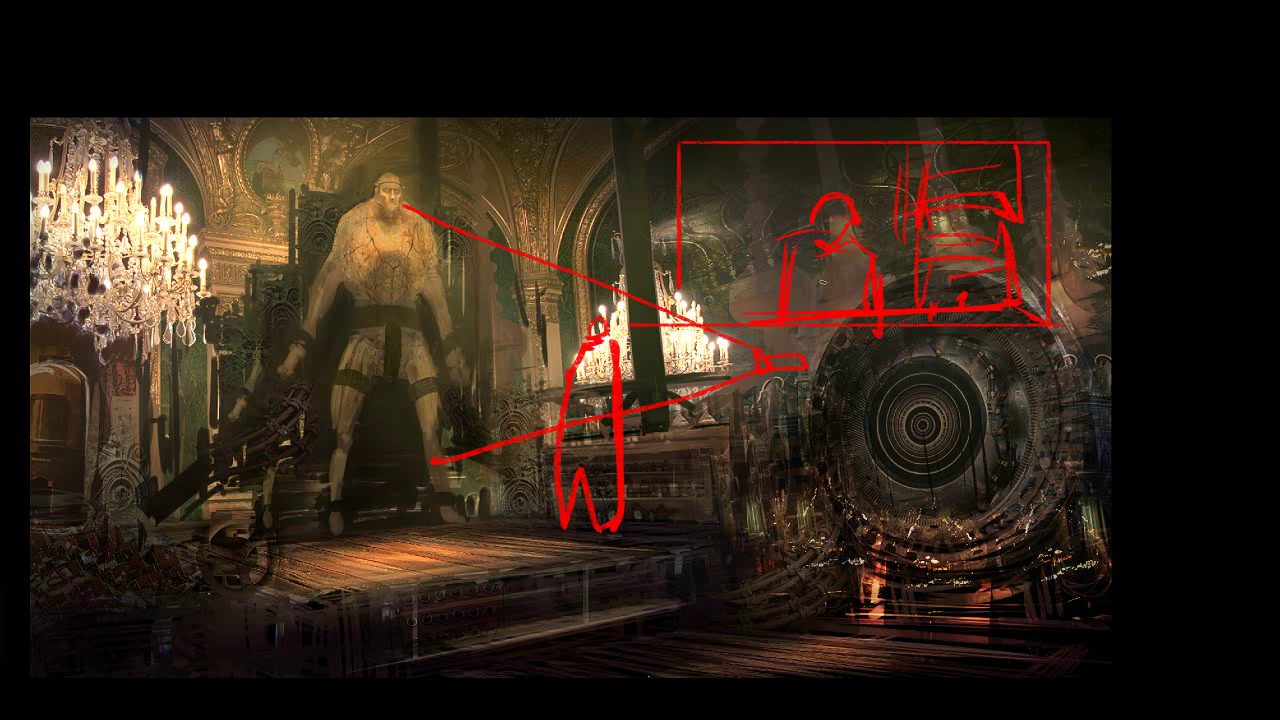
Draw a red diagonal line down from the framed table edge, and undo the extra strokes over the stage.
left_click_drag(880, 322, 905, 319)
left_click_drag(782, 407, 903, 315)
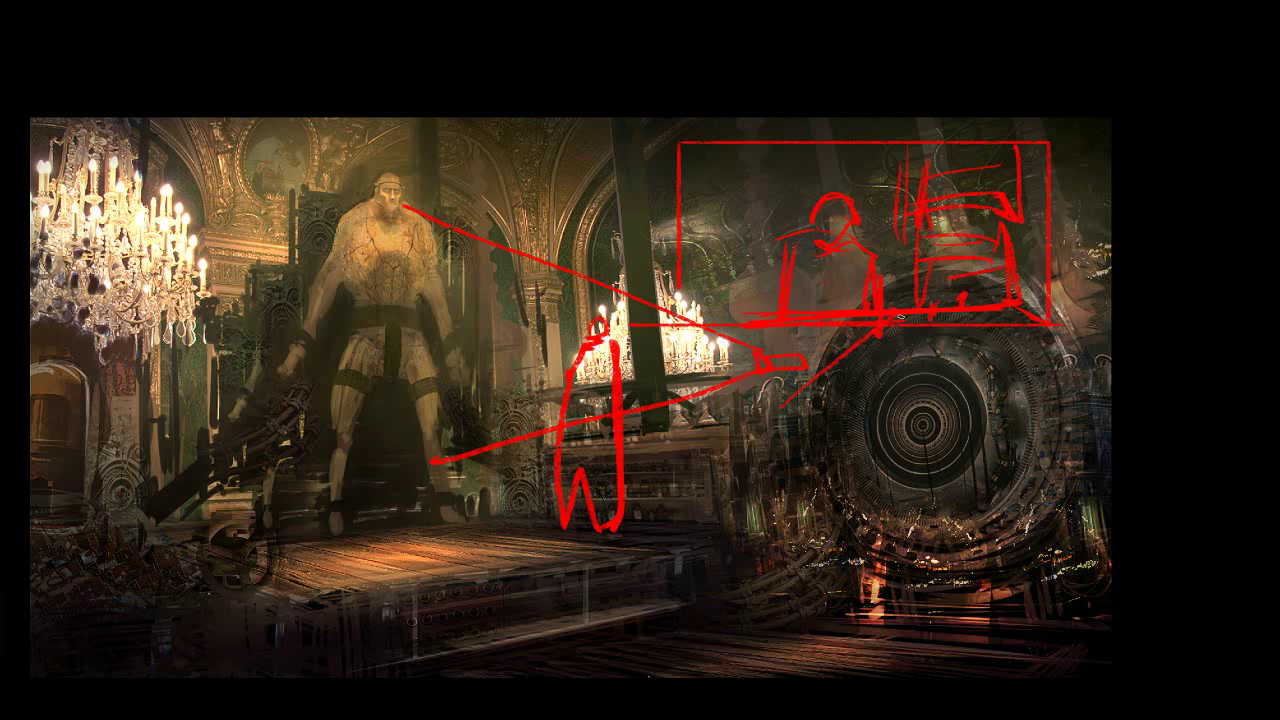
left_click_drag(648, 676, 712, 638)
left_click_drag(668, 430, 786, 482)
key("ctrl+z")
key("ctrl+z")
key("ctrl+z")
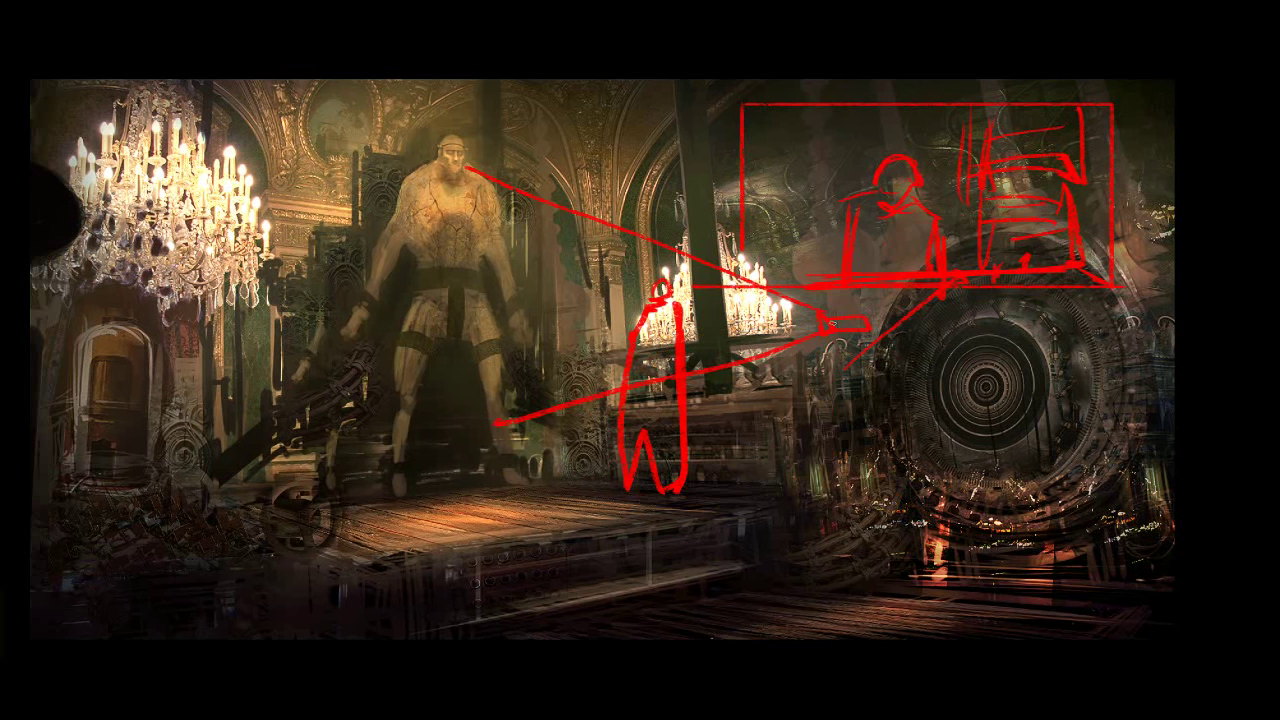
Delete the layer holding the red mark-ups and view the clean painting.
left_click_drag(216, 606, 262, 605)
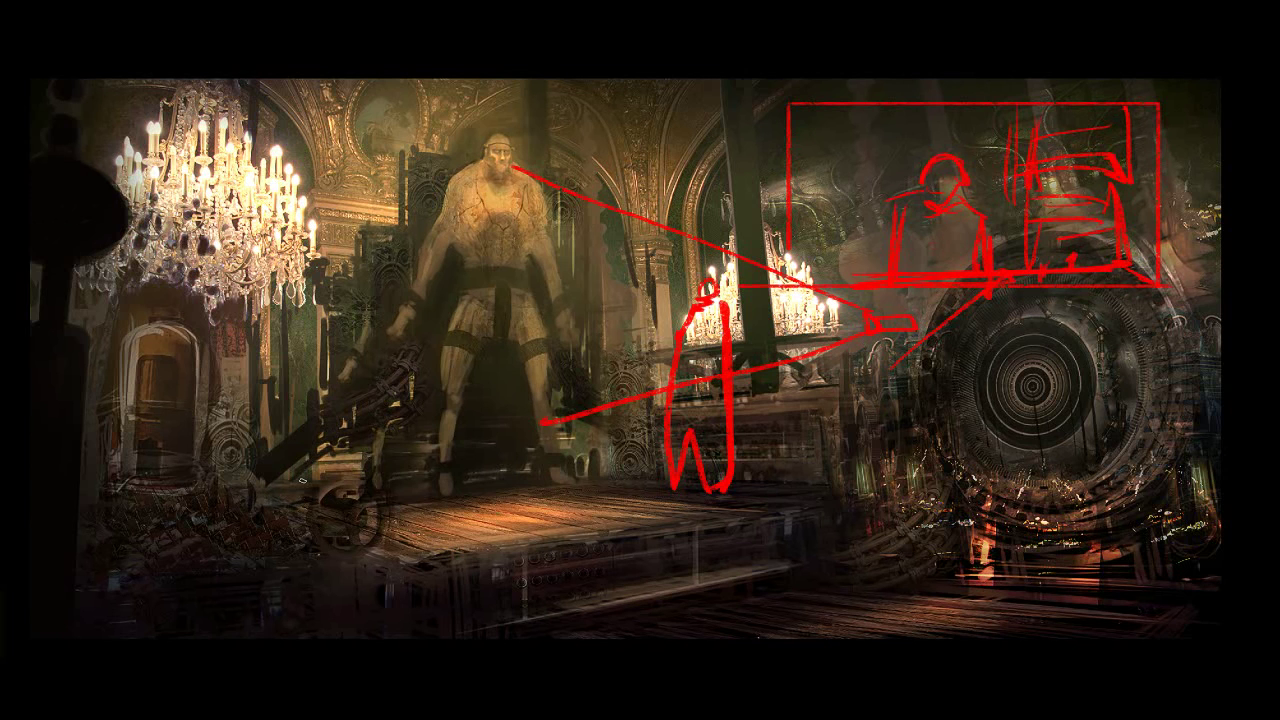
key("Tab")
left_click_drag(1196, 424, 1230, 709)
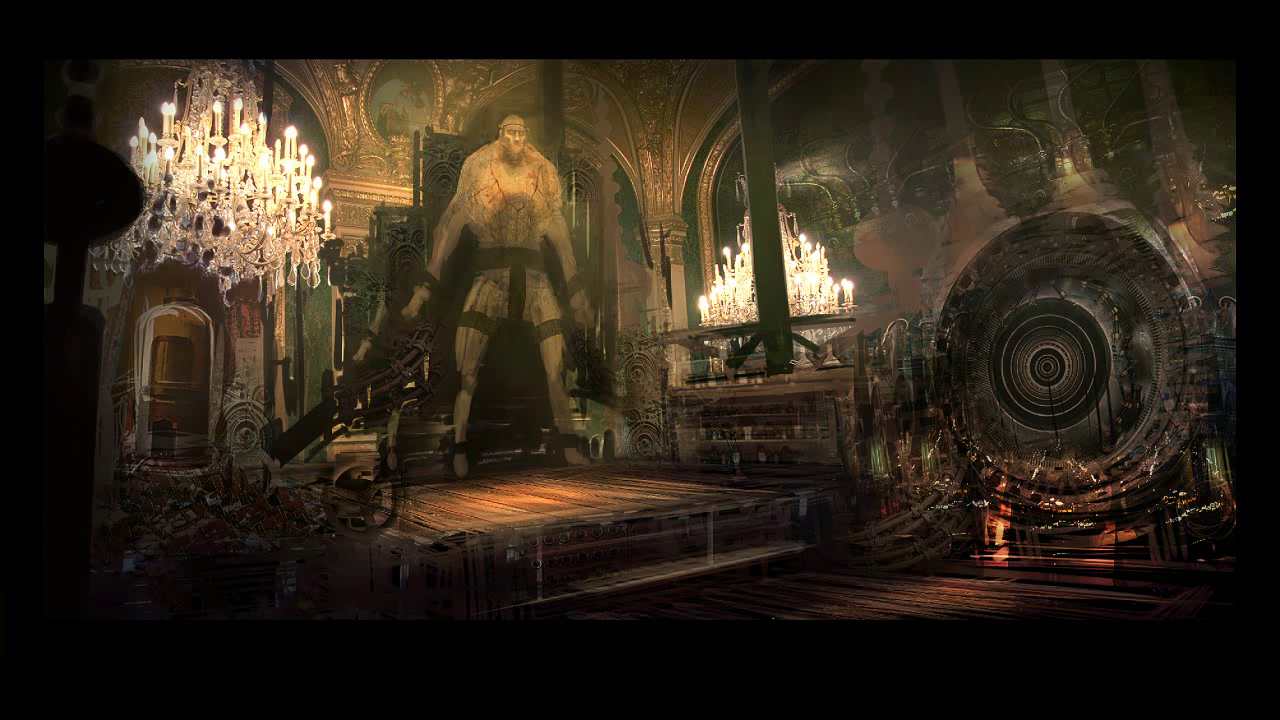
key("Tab")
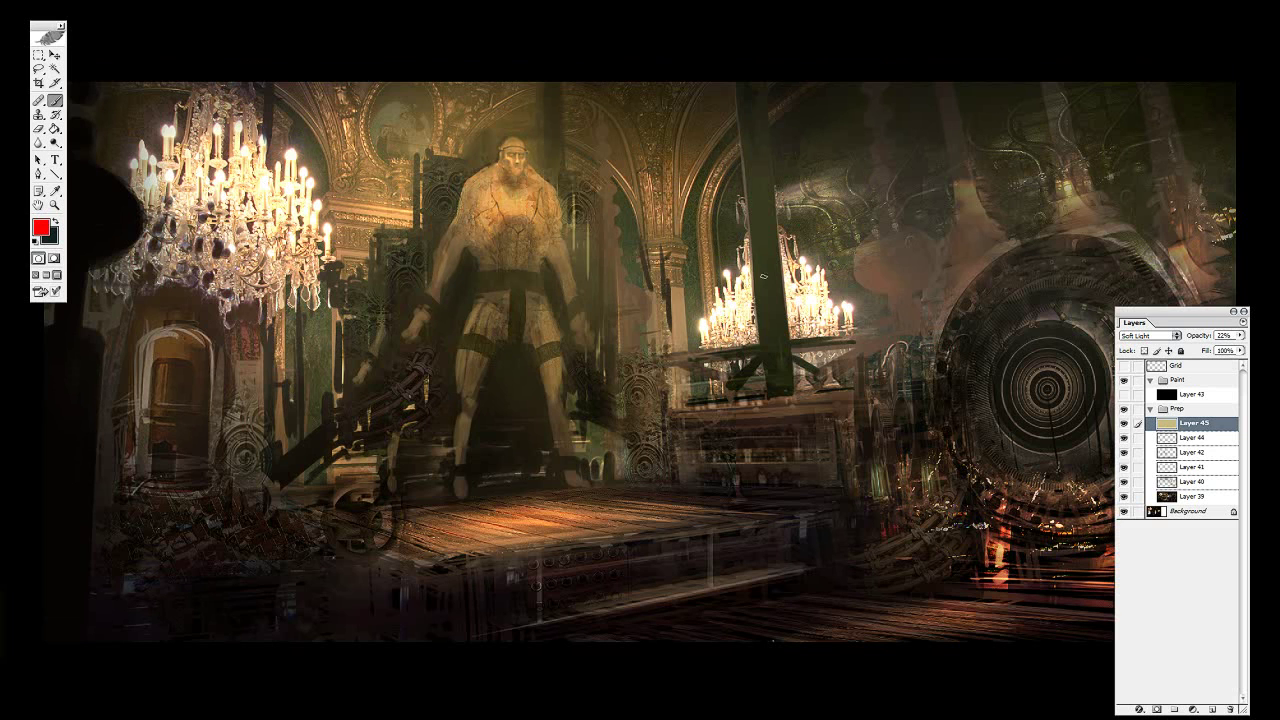
Switch to the windowed view and toggle the black-filled Layer 43 to compare the painting in color and grayscale.
left_click_drag(763, 276, 707, 268)
key("f")
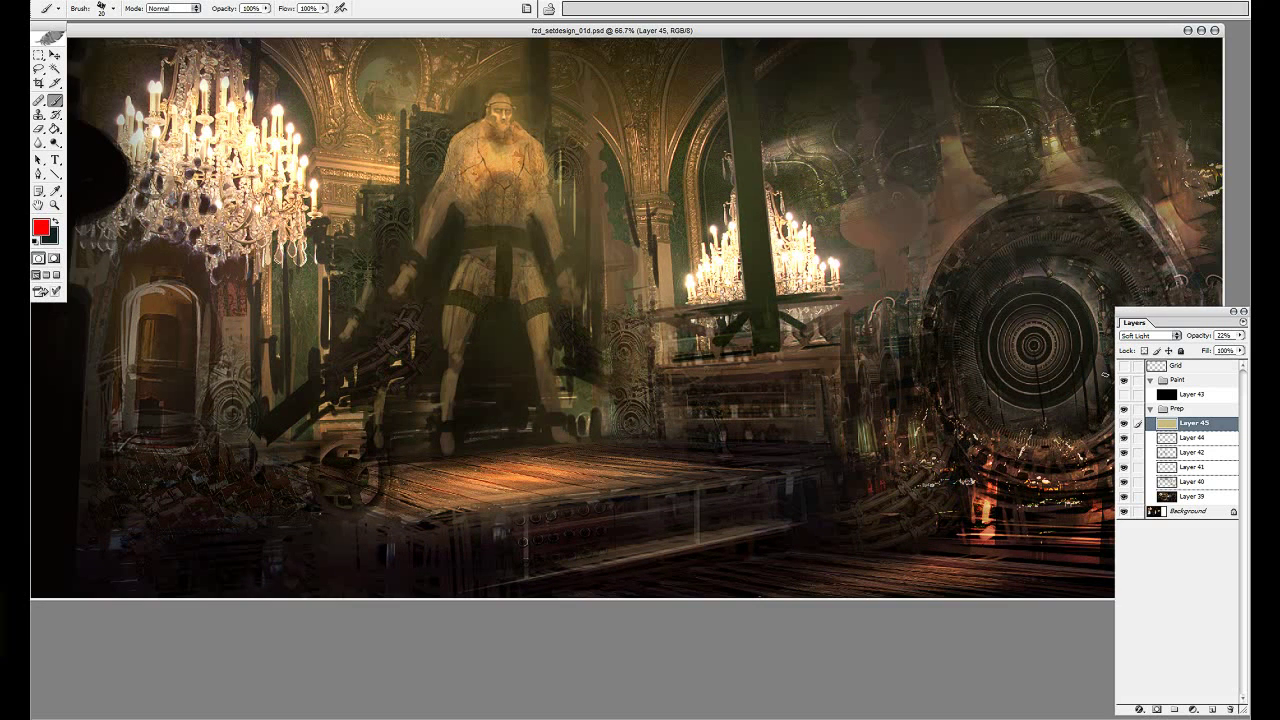
left_click(1123, 394)
left_click(1185, 394)
left_click(1144, 338)
left_click(1145, 338)
left_click(1123, 396)
left_click(1123, 396)
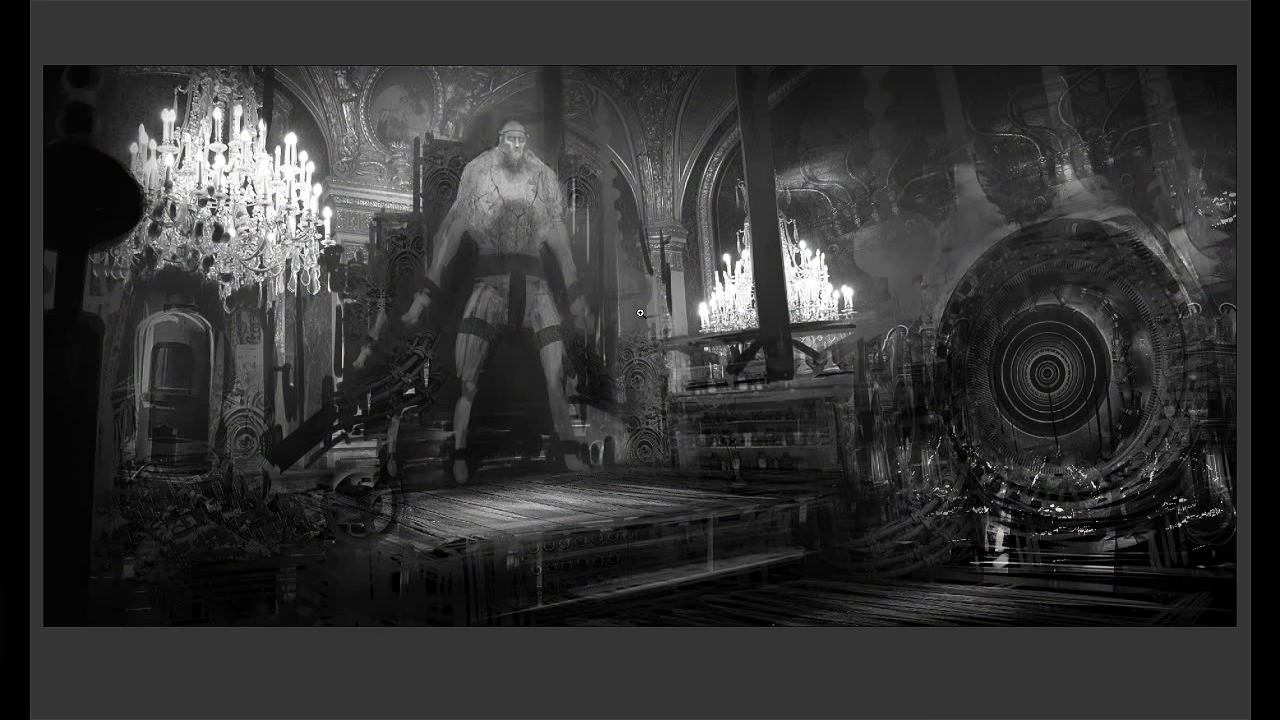
Examine the grayscale painting at thumbnail size and enlarged to judge its values.
key("ctrl+minus")
key("ctrl+minus")
key("ctrl+minus")
key("ctrl+minus")
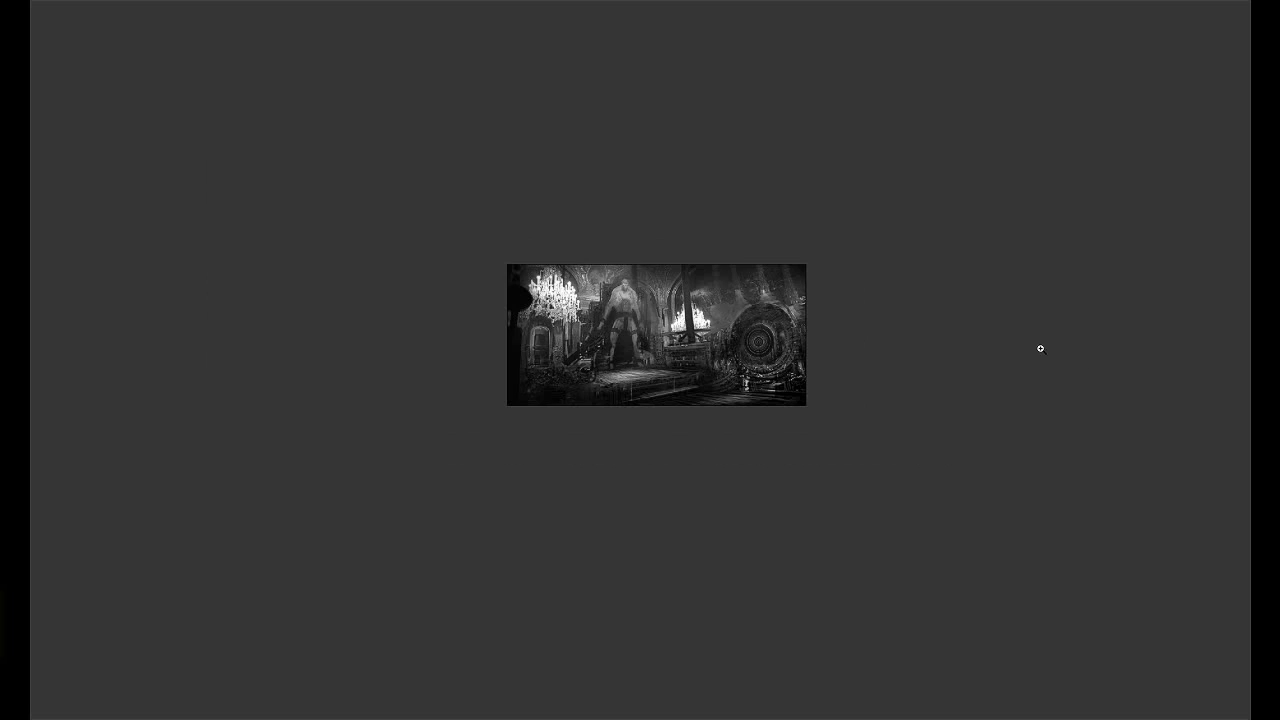
left_click(651, 345)
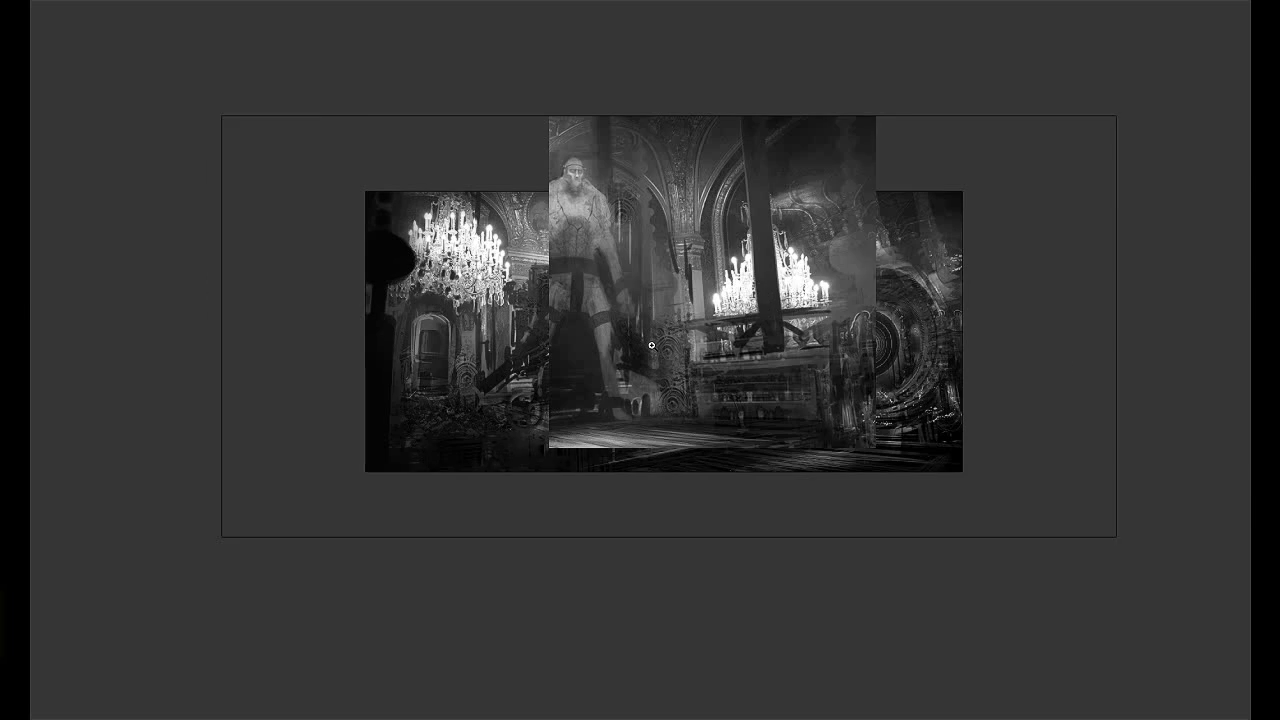
key("Tab")
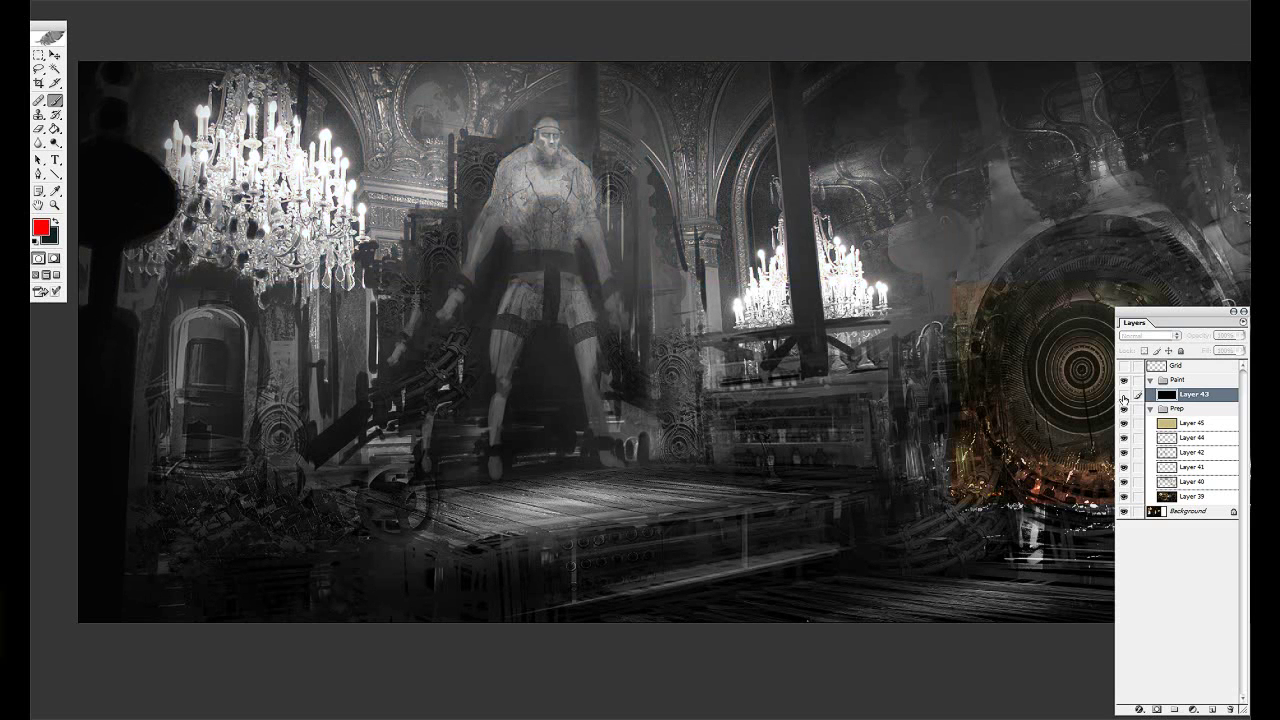
Close fzd_setdesign_01d.psd without saving, open fzd_setdesign_01e.psd and center its window in the workspace.
key("ctrl+w")
left_click(628, 257)
key("ctrl+o")
left_click(598, 212)
left_click(786, 333)
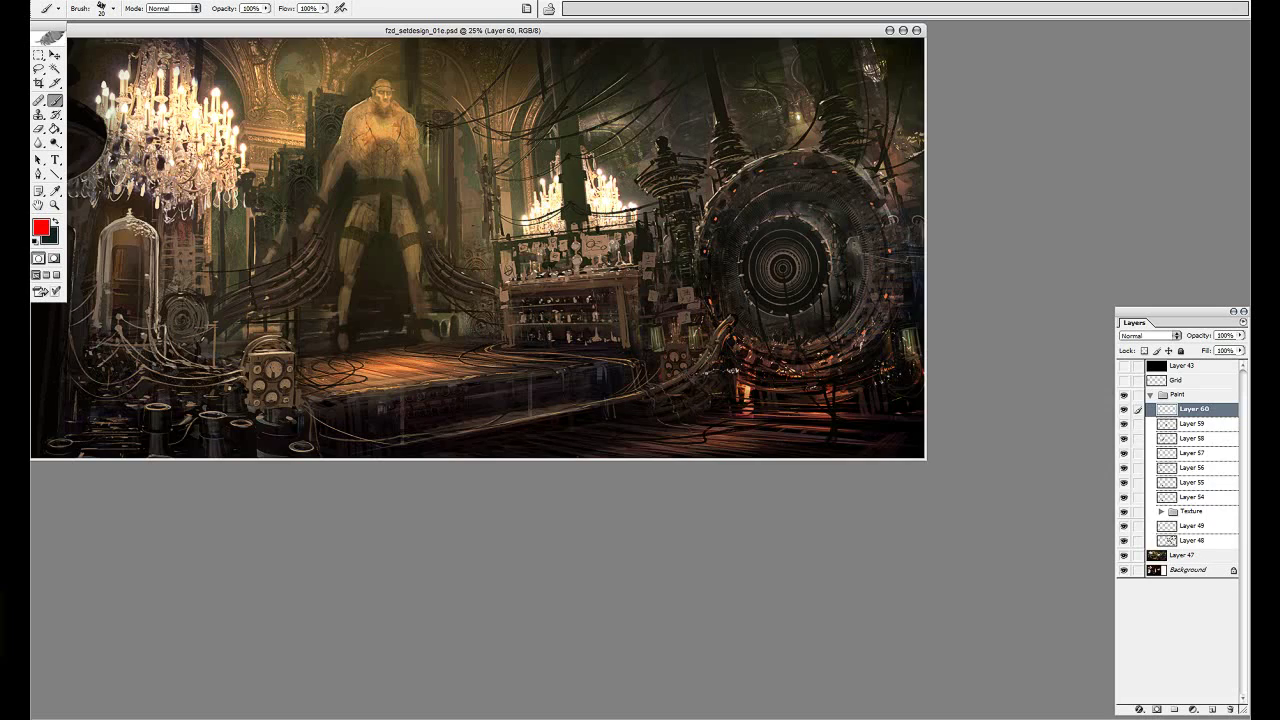
left_click_drag(510, 30, 637, 110)
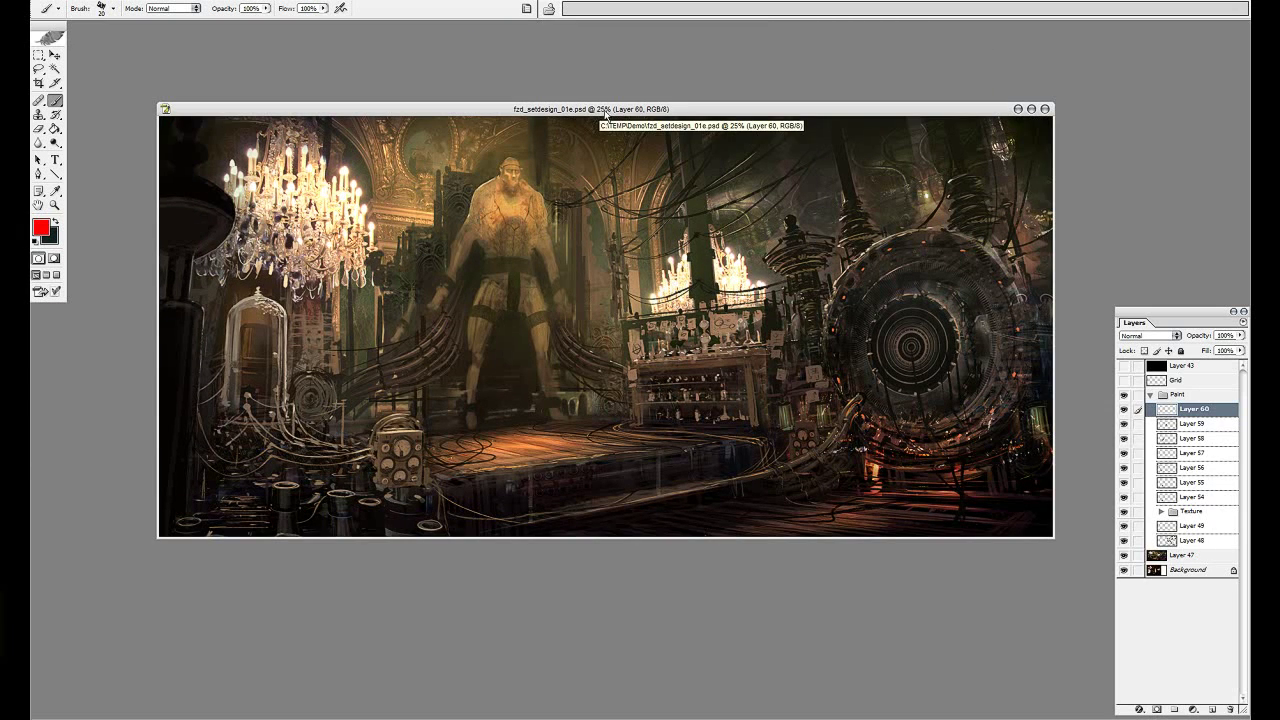
Enlarge the painting around the creature, switch to the full-screen view and examine the figure at several zoom levels.
left_click(582, 176, "ctrl")
left_click(560, 200, "ctrl")
left_click(530, 240, "ctrl")
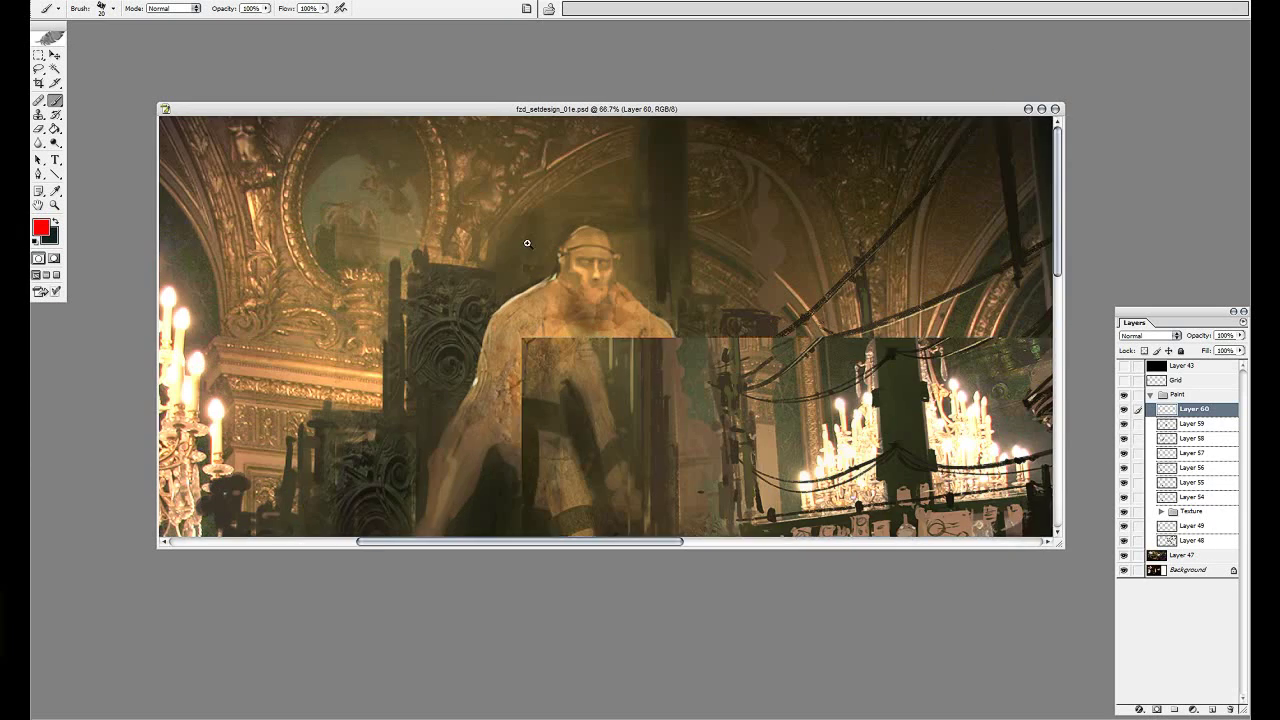
left_click(527, 247, "ctrl")
key("f")
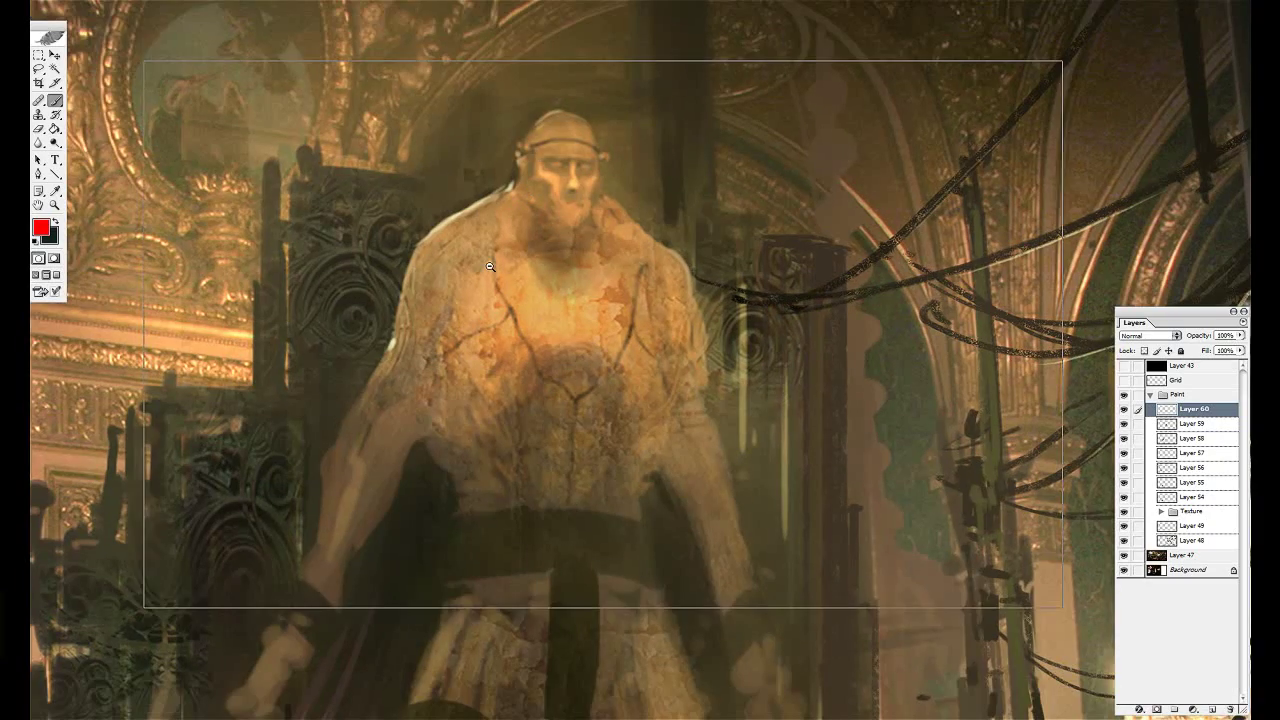
left_click(490, 267, "alt")
left_click(471, 283, "alt")
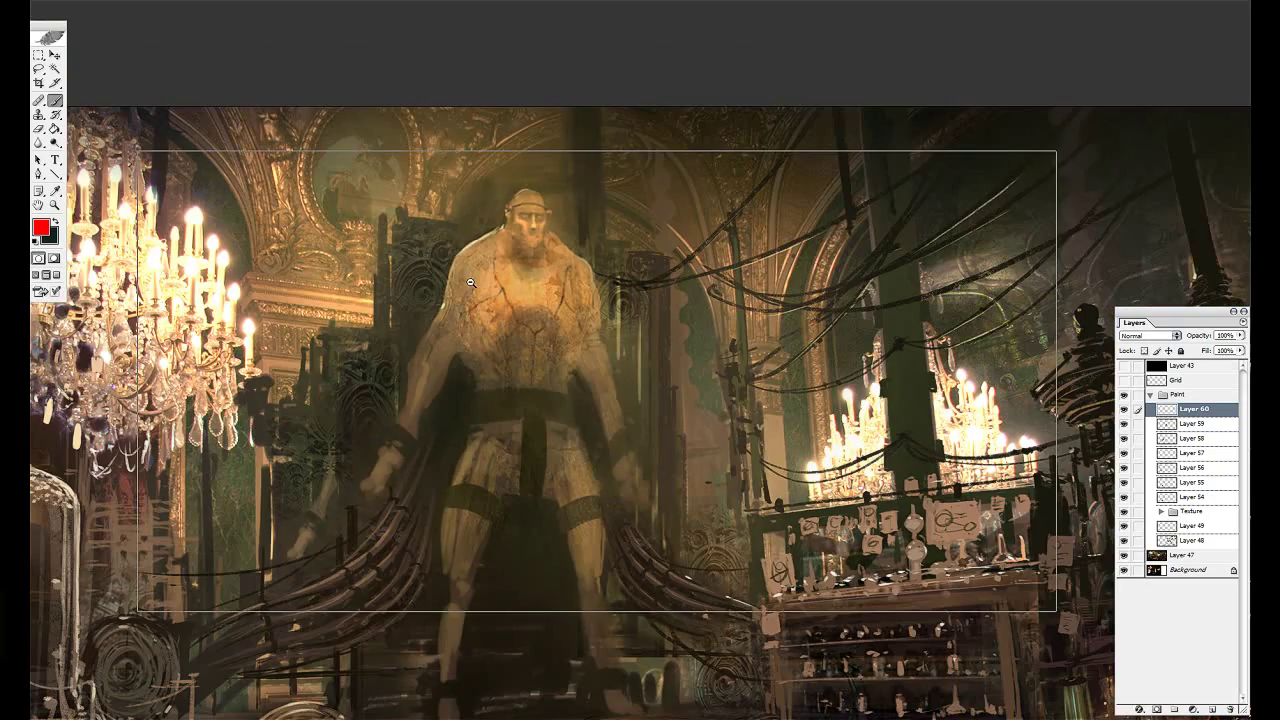
left_click(471, 283, "alt")
left_click_drag(471, 283, 371, 271)
Hide Layer 60 down to Layer 48, including the Texture group, select Layer 47 and view the base painting without panels.
left_click_drag(1124, 409, 1124, 541)
left_click(1188, 556)
key("Tab")
left_click_drag(659, 394, 761, 396)
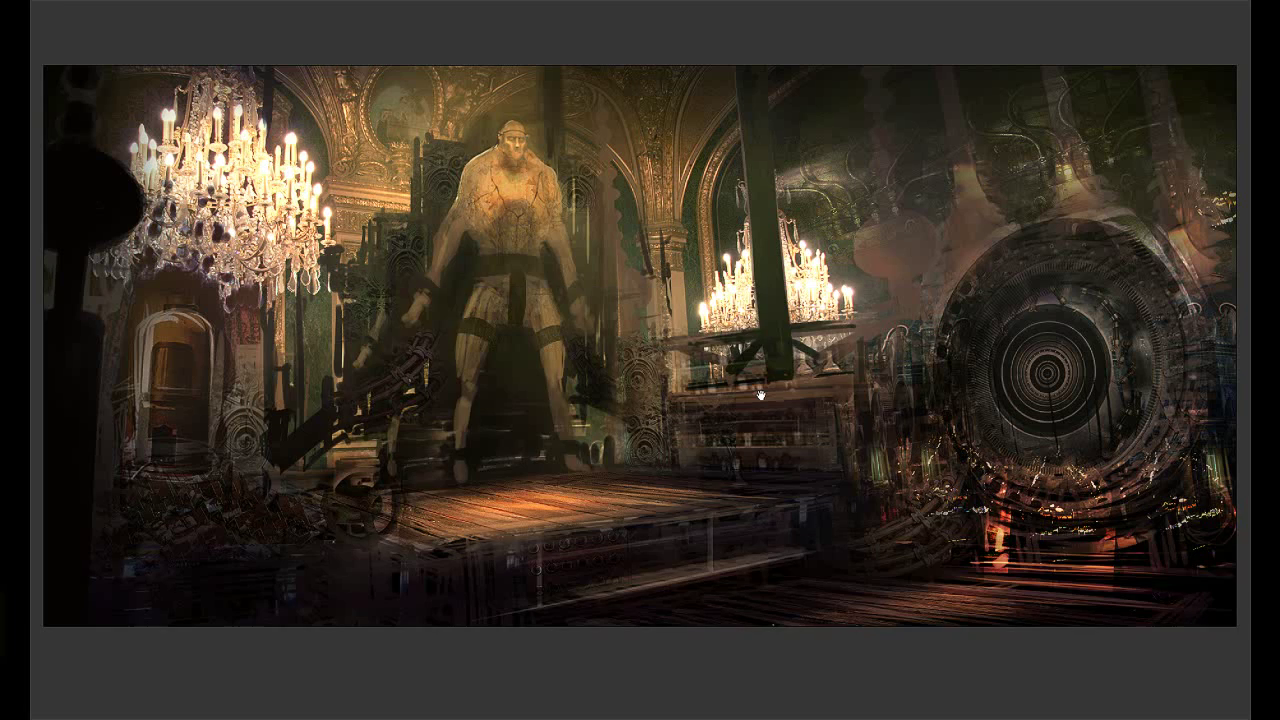
key("Tab")
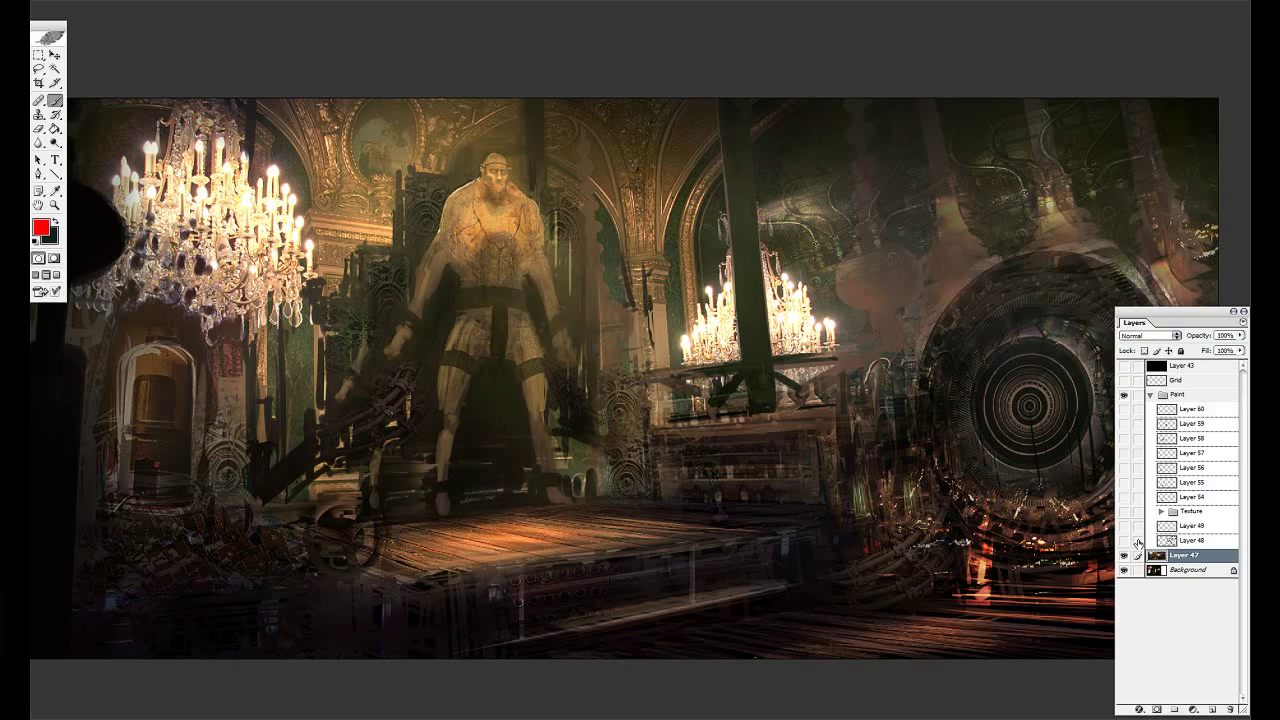
Make Layer 48 visible, select it and compare the whole scene with and without its paint.
left_click(1123, 540)
left_click(1122, 542)
left_click(1122, 542)
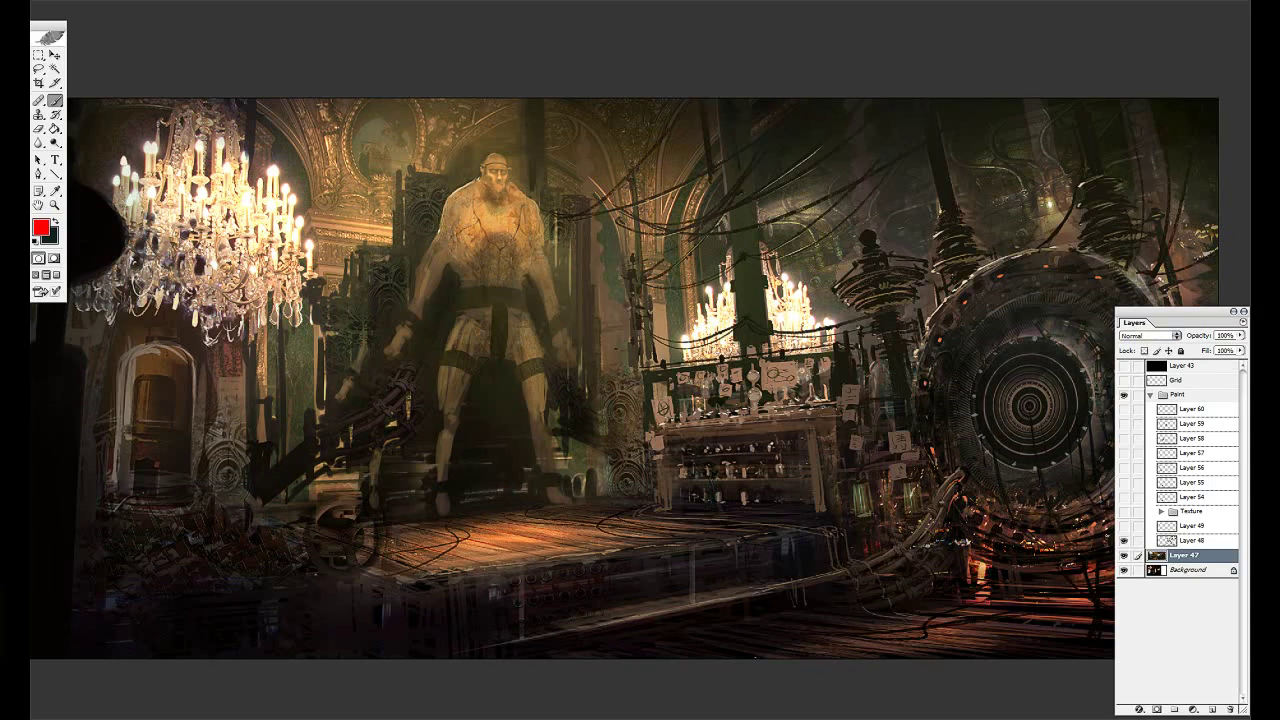
left_click_drag(1065, 526, 933, 504)
left_click(1190, 541)
left_click(1123, 542)
left_click(1123, 542)
Enlarge the workbench and shelves and toggle Layer 48 to compare the painted notes and bottles.
left_click_drag(1096, 648, 168, 148, "ctrl")
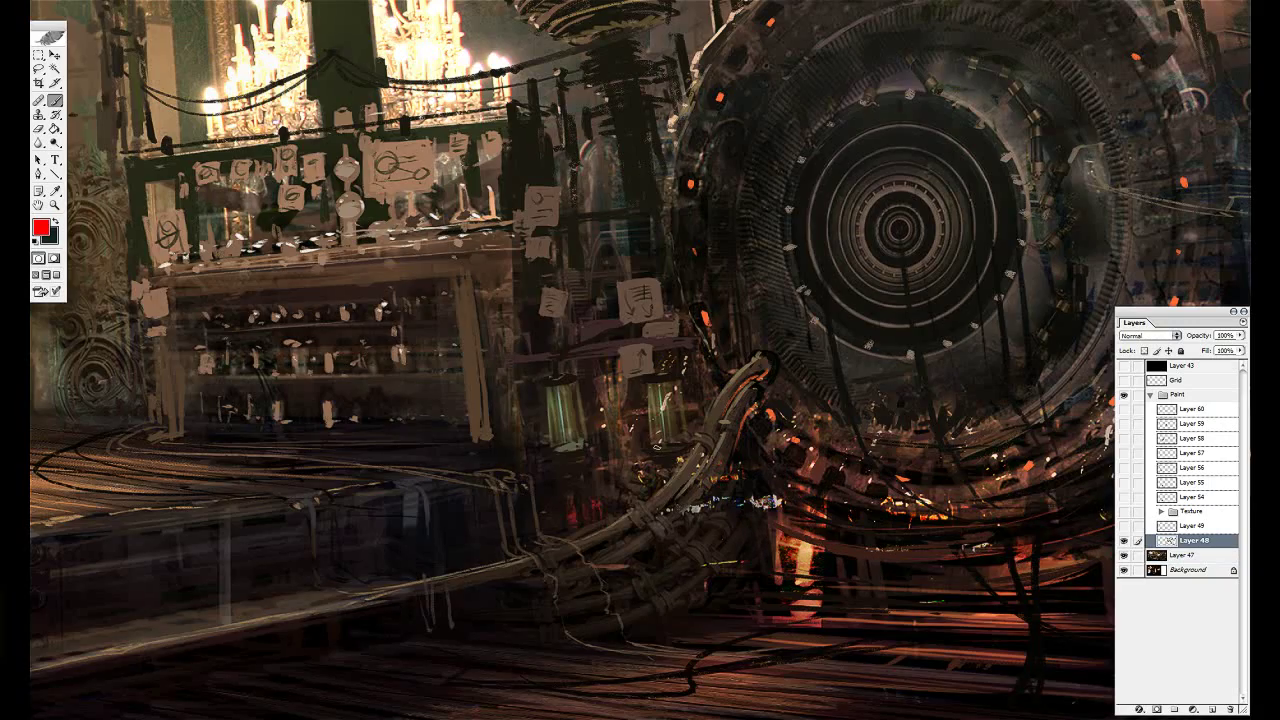
left_click_drag(595, 359, 845, 412)
left_click(845, 412, "ctrl")
left_click_drag(776, 383, 847, 485)
left_click(1125, 541)
left_click(1125, 541)
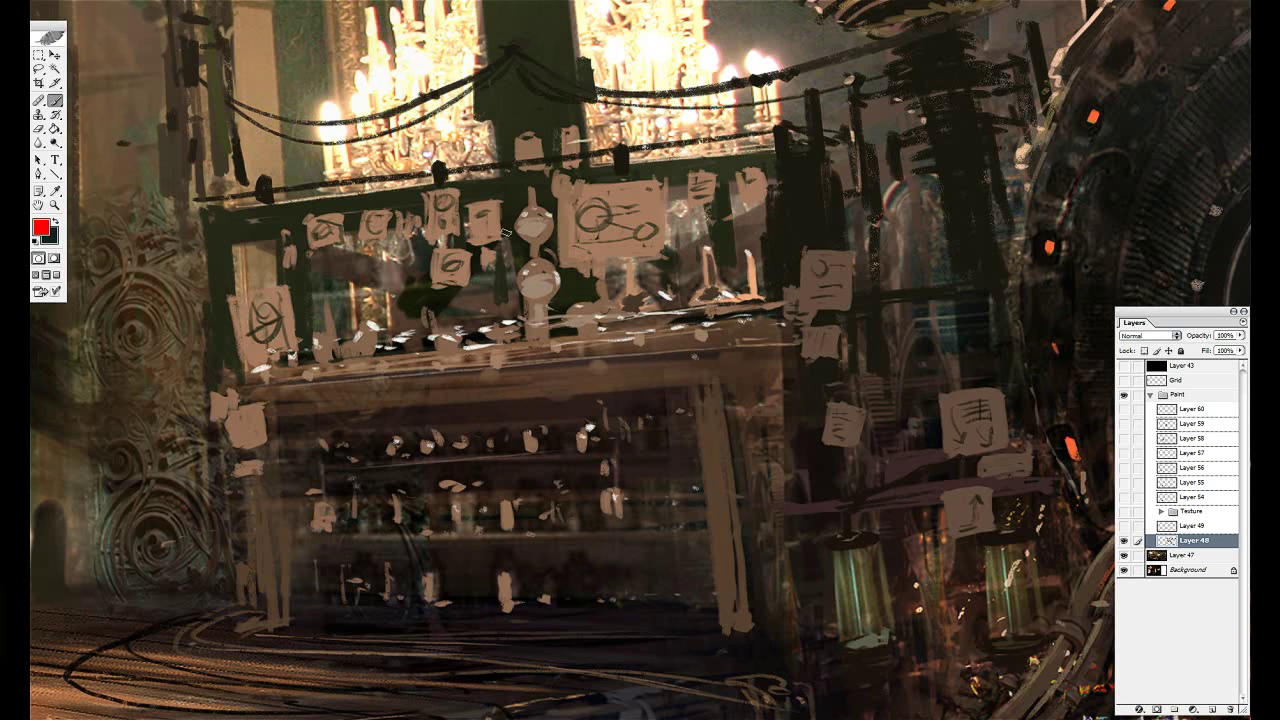
left_click_drag(780, 248, 613, 259)
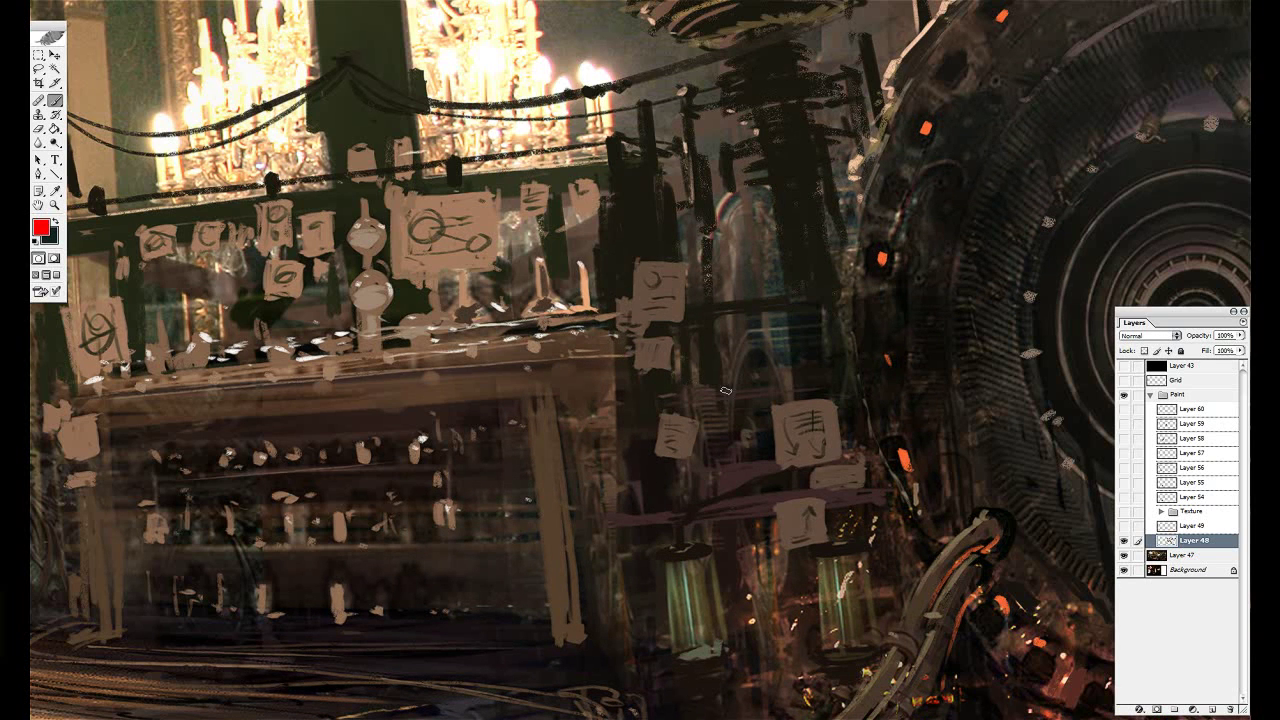
left_click_drag(809, 379, 725, 375)
left_click_drag(519, 214, 745, 272)
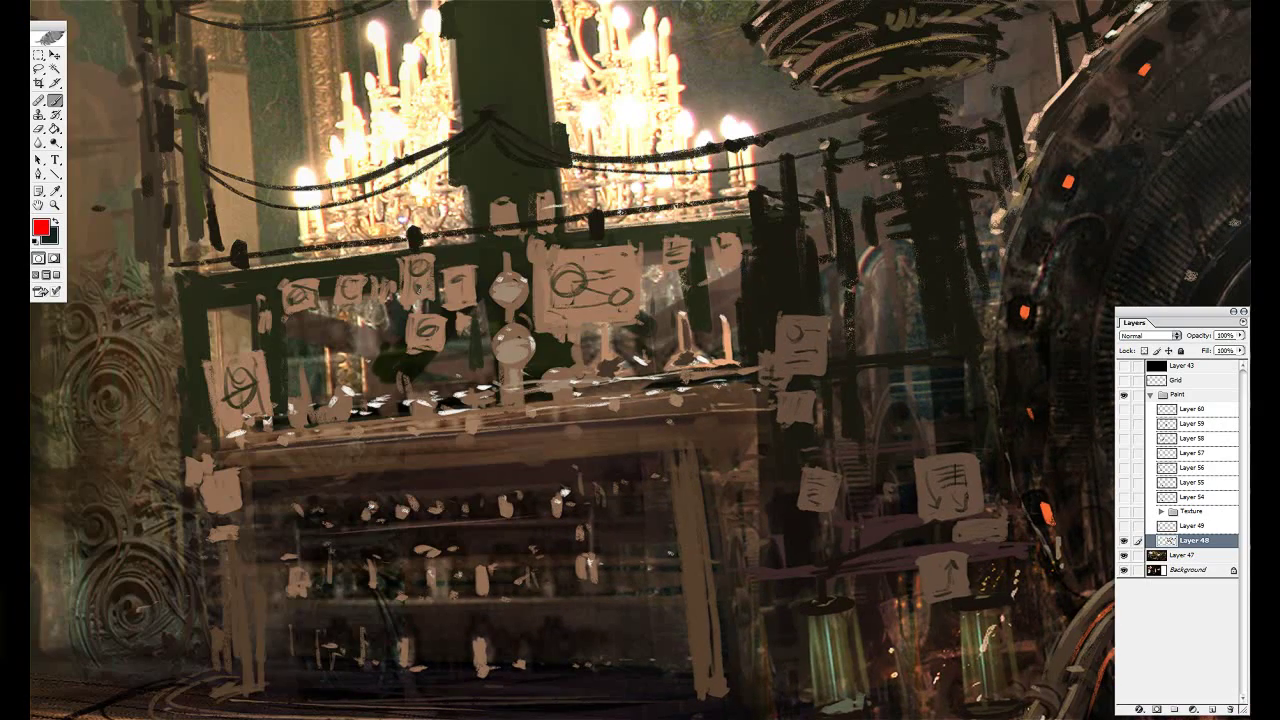
Toggle Layer 48 around the large round machine to compare its painted details.
left_click_drag(496, 420, 229, 173)
left_click_drag(924, 44, 694, 329)
left_click_drag(884, 318, 815, 492)
left_click(1124, 542)
left_click(1124, 542)
left_click(1124, 542)
left_click(1124, 542)
Compare the coils above the round machine and the nearby hanging cables with Layer 48 hidden and shown.
left_click_drag(492, 134, 512, 372)
key("ctrl+minus")
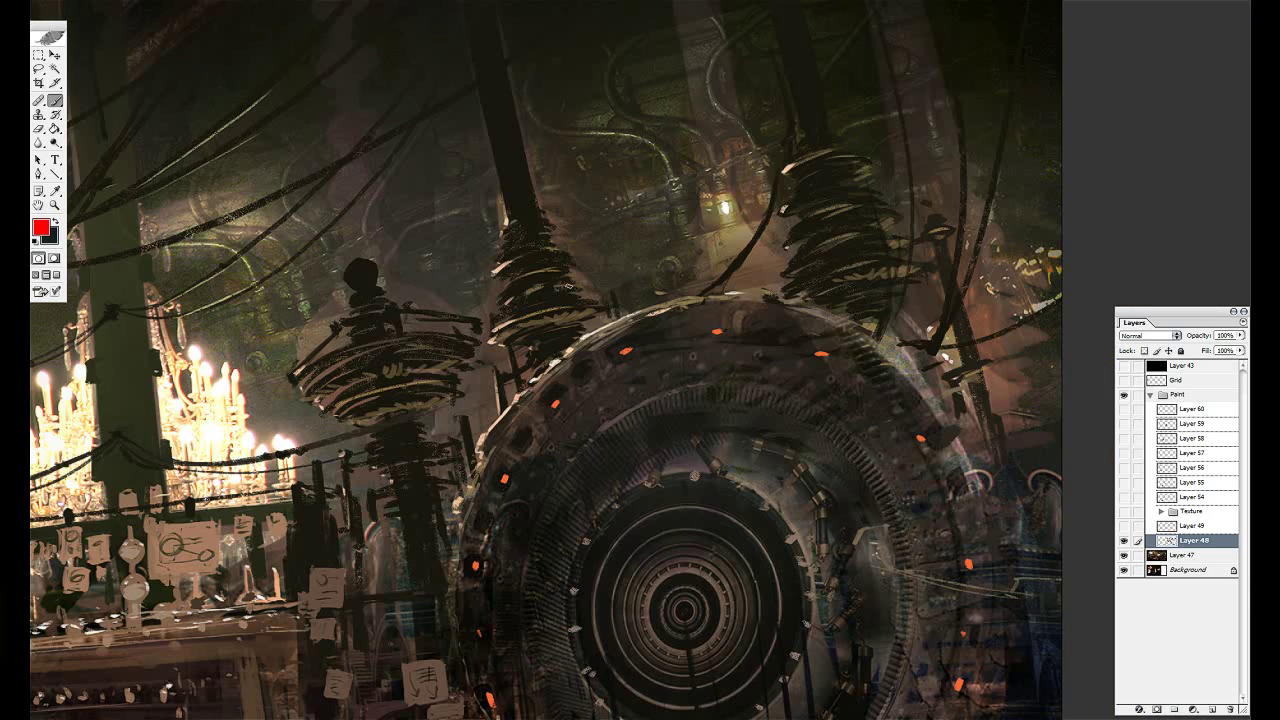
left_click(1123, 540)
left_click(1123, 540)
left_click(1125, 540)
left_click(1125, 540)
mouse_move(440, 363)
left_mouse_down()
mouse_move(832, 358)
mouse_move(911, 501)
mouse_move(920, 368)
left_mouse_up()
left_click(1124, 541)
left_click(1124, 541)
mouse_move(805, 447)
left_mouse_down()
mouse_move(766, 443)
mouse_move(763, 429)
mouse_move(878, 370)
left_mouse_up()
Try a curved red brush stroke as a hanging cable between the pole by the workbench and the creature.
left_click(763, 429)
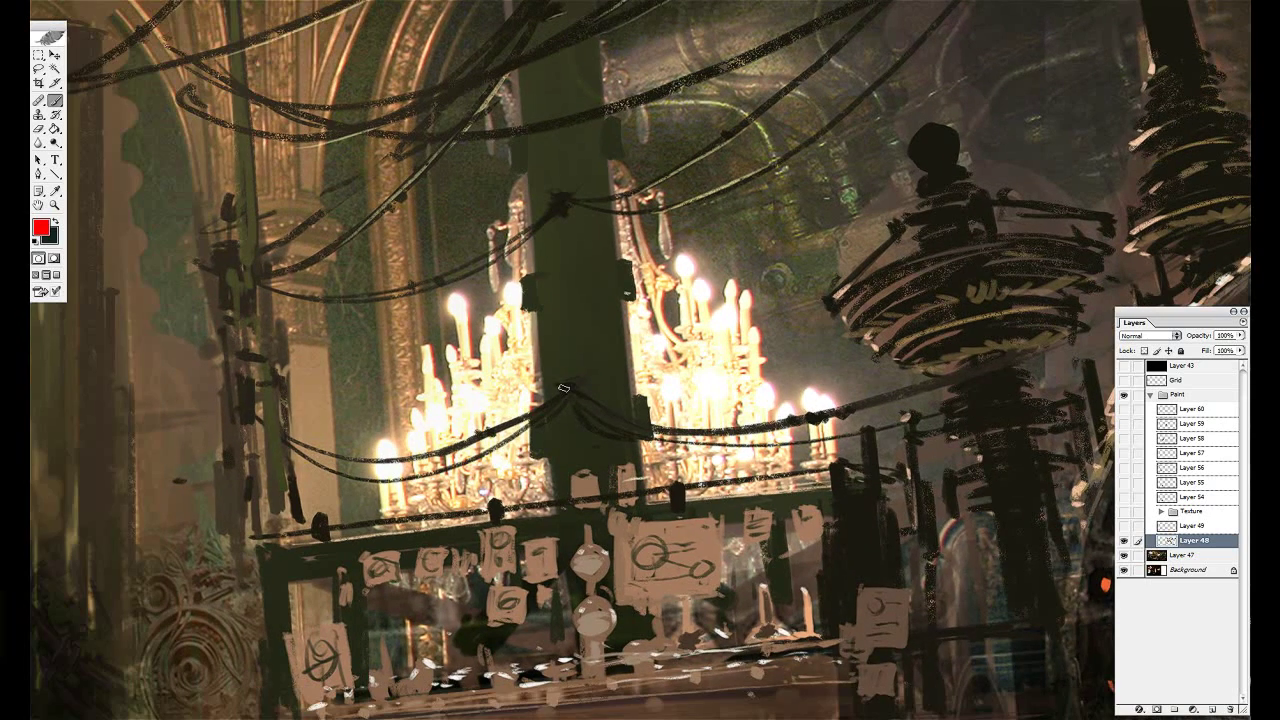
mouse_move(590, 409)
left_mouse_down()
mouse_move(520, 423)
mouse_move(405, 410)
left_mouse_up()
left_click(405, 410)
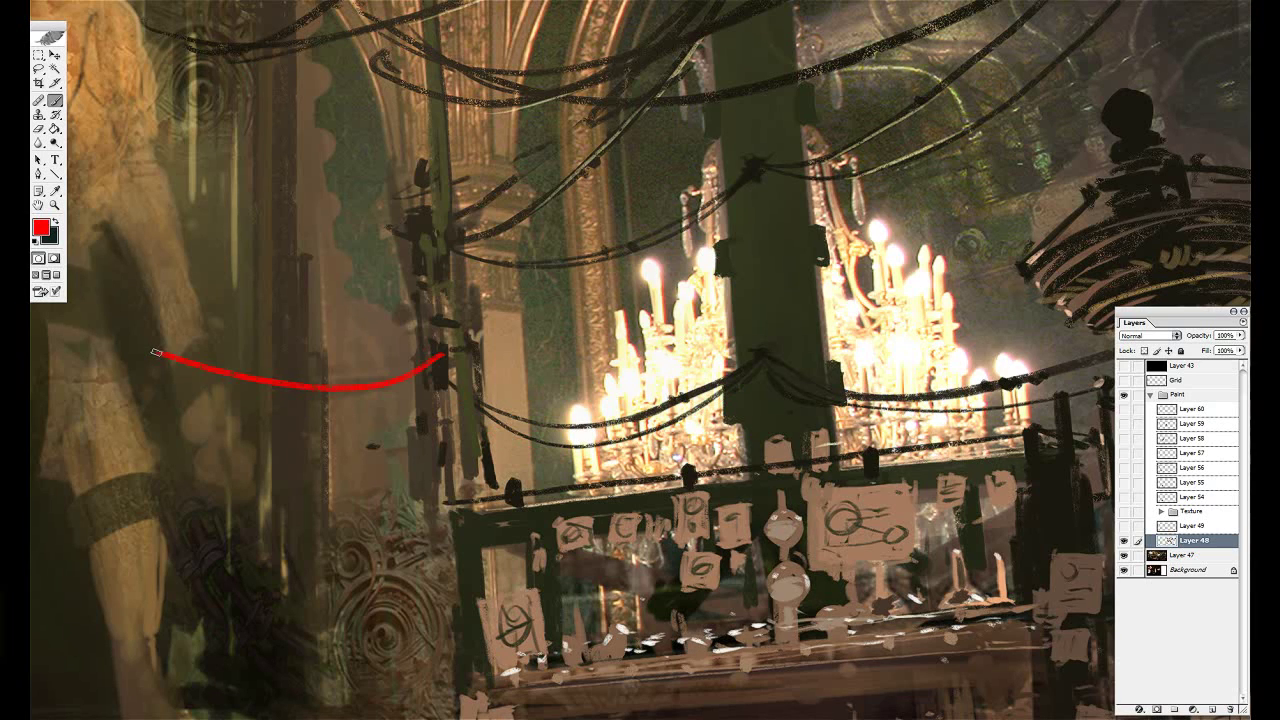
Make Layer 49 and the Texture group visible over the dark foreground near the glass dome.
left_click(1123, 525)
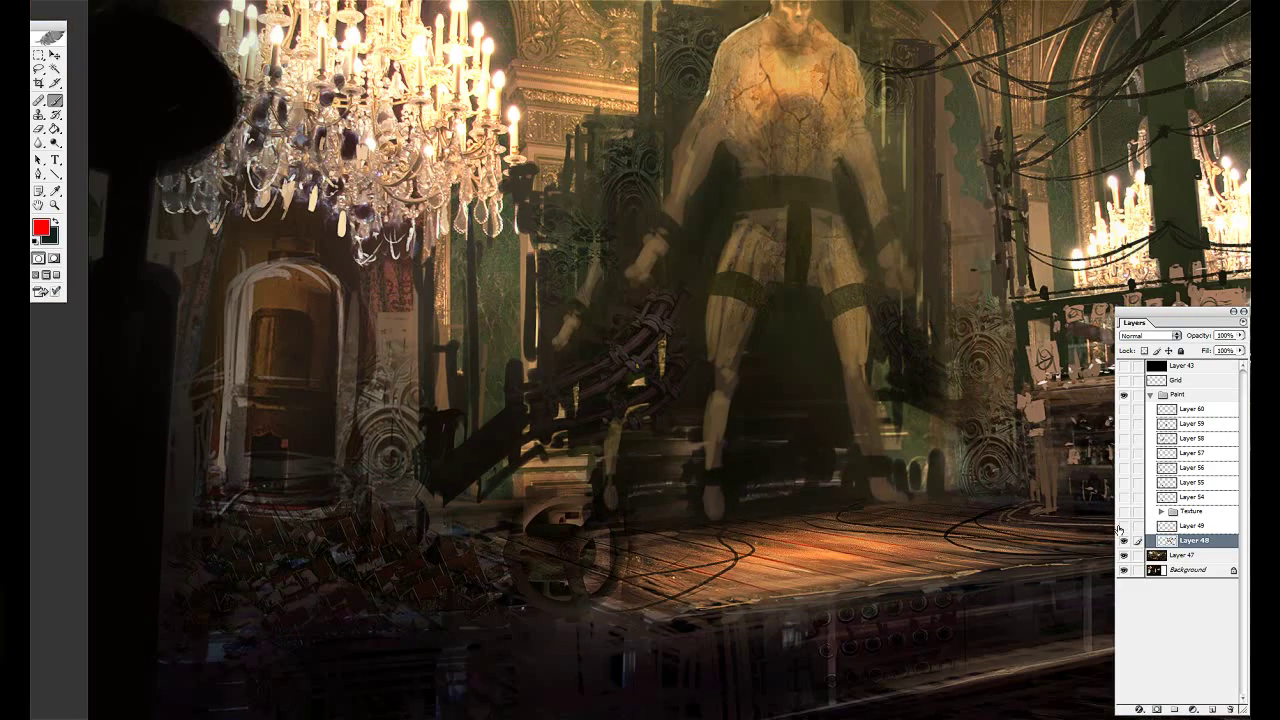
left_click(1123, 525)
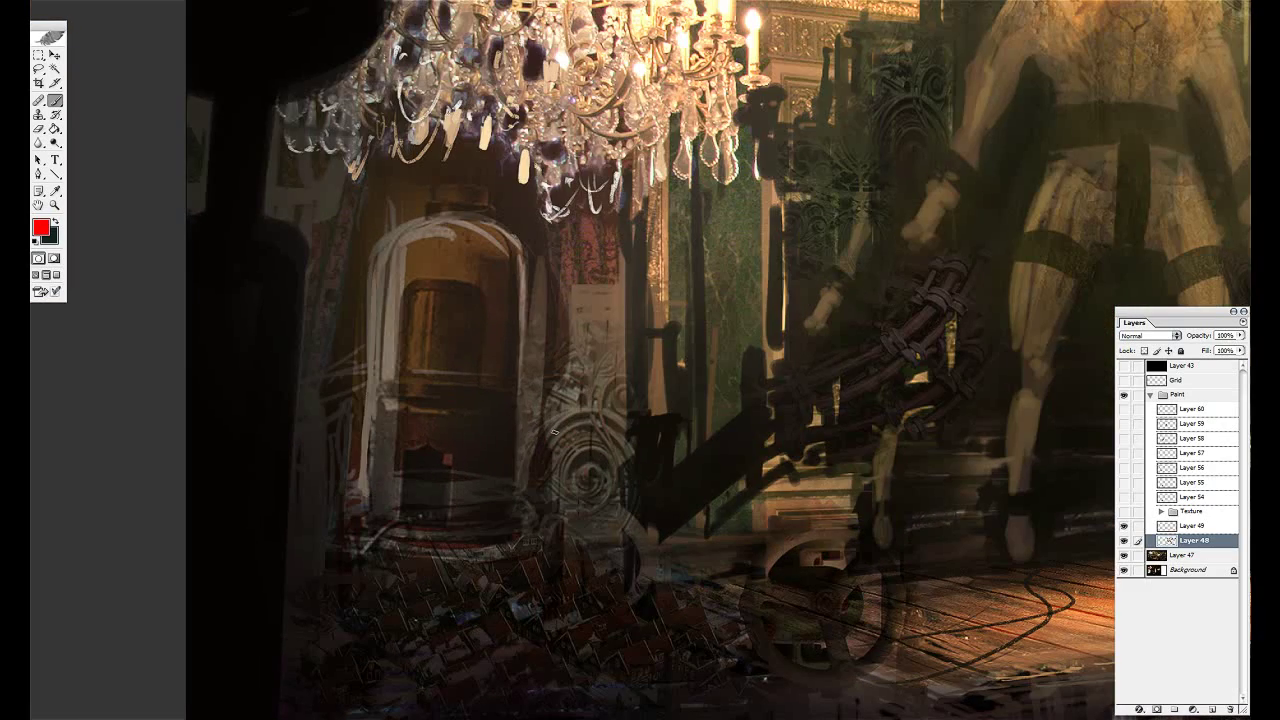
left_click(1123, 511)
mouse_move(858, 566)
left_mouse_down()
mouse_move(840, 486)
mouse_move(855, 276)
left_mouse_up()
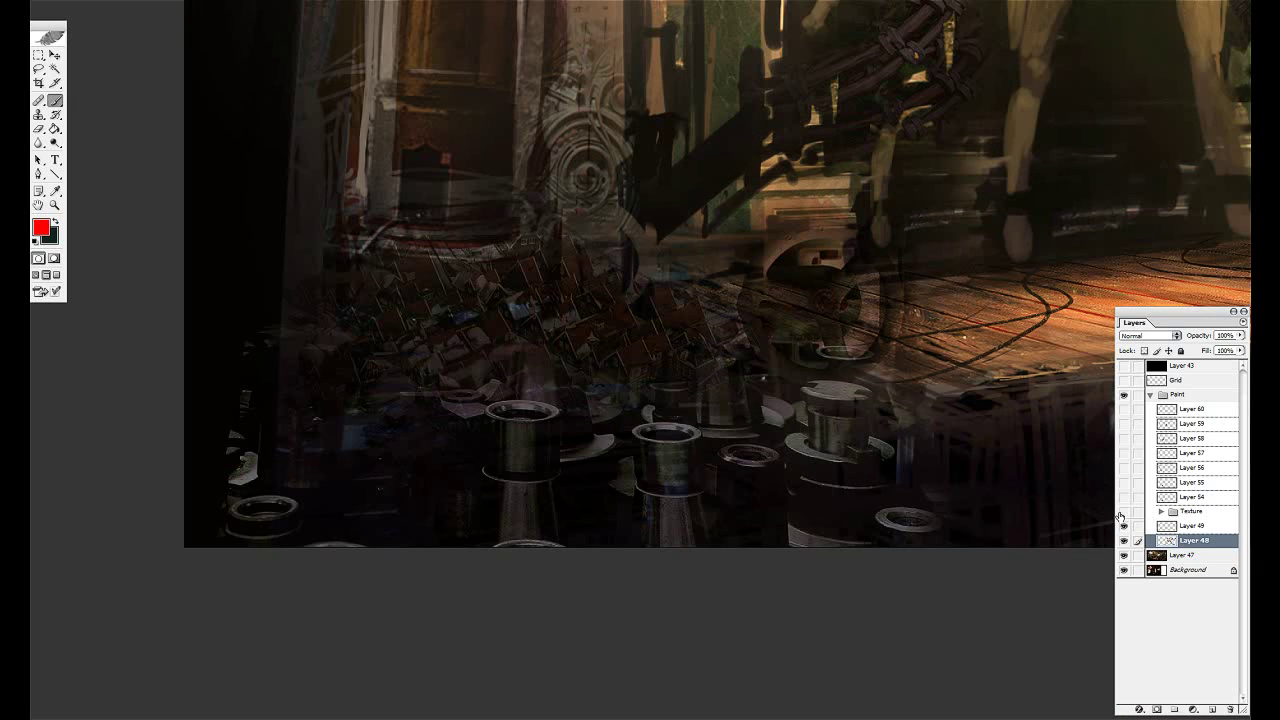
left_click_drag(592, 506, 412, 358)
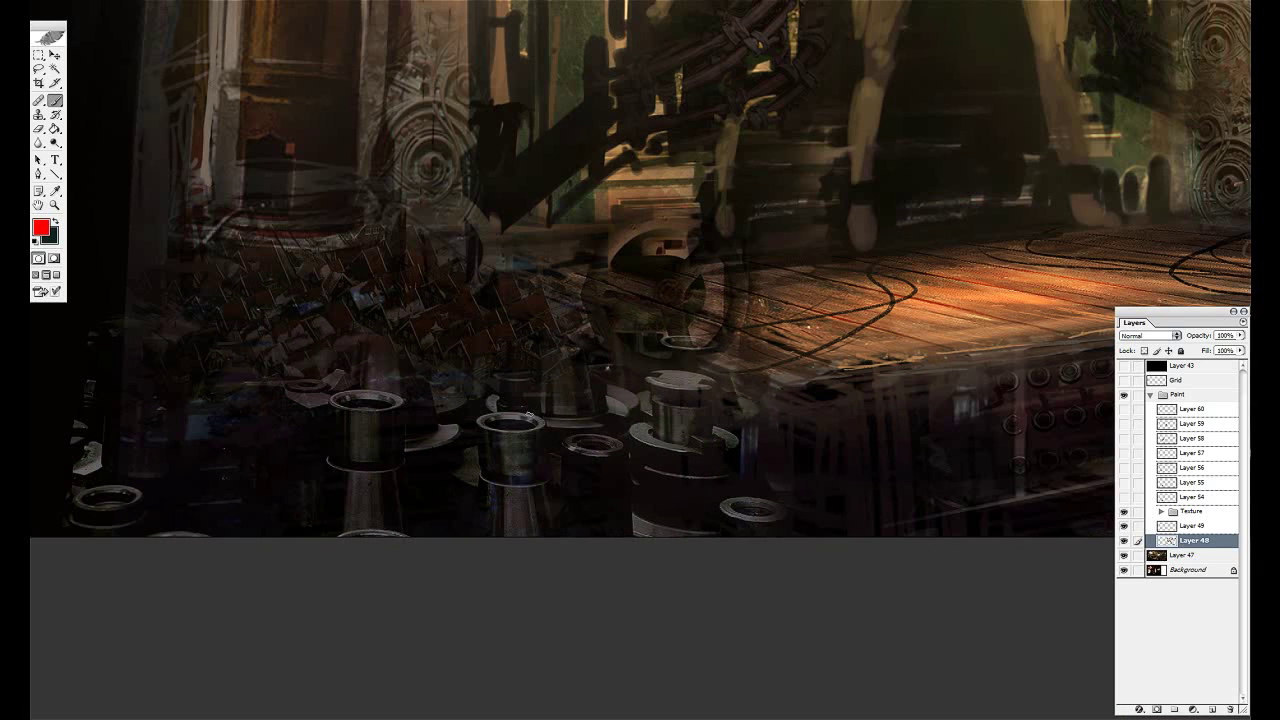
Inspect the platform and round machine, toggling the Texture group to compare the gauge box beside the cables.
left_click_drag(1090, 330, 547, 350)
mouse_move(1100, 331)
left_mouse_down()
mouse_move(655, 351)
mouse_move(405, 466)
left_mouse_up()
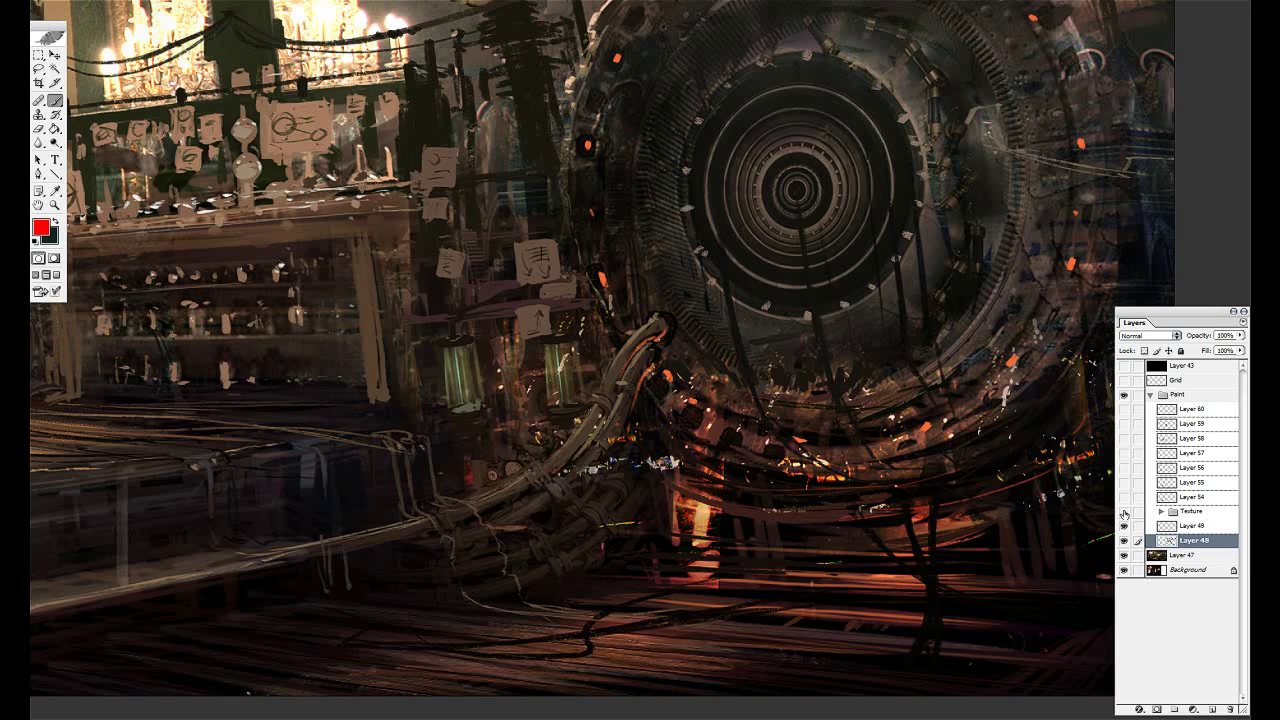
key("ctrl+minus")
left_click_drag(277, 412, 740, 410)
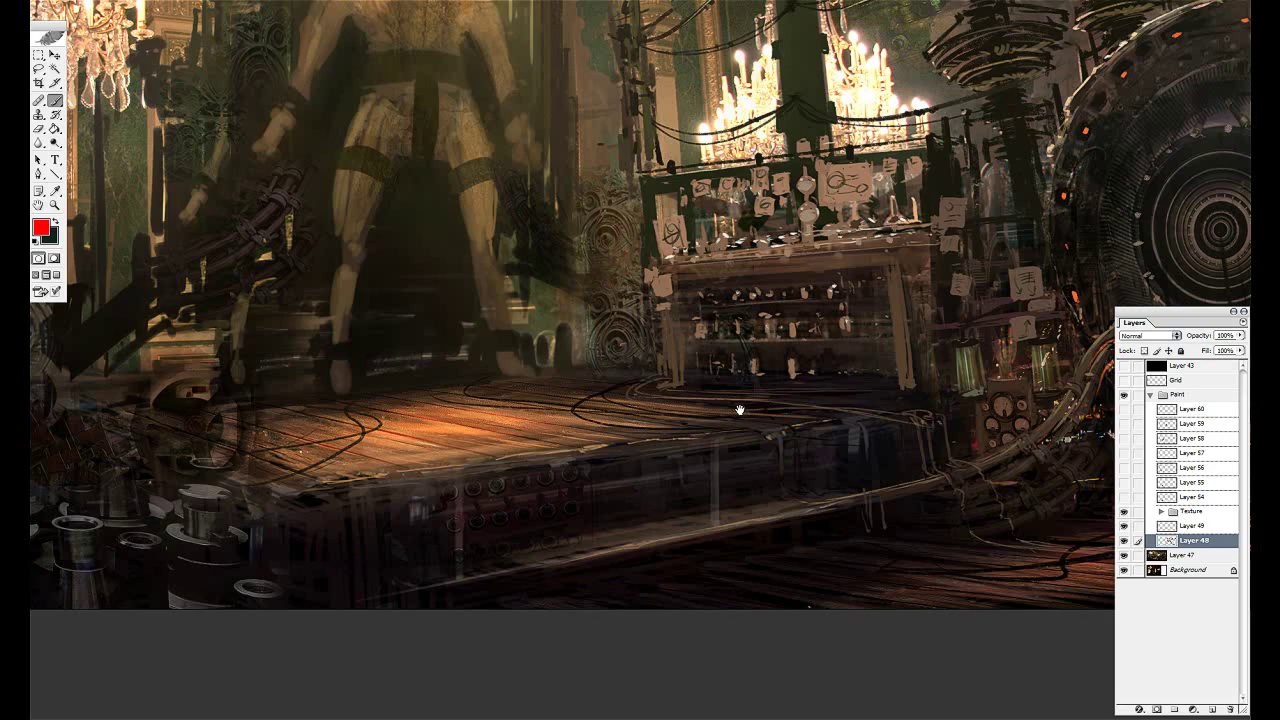
left_click(932, 433, "ctrl")
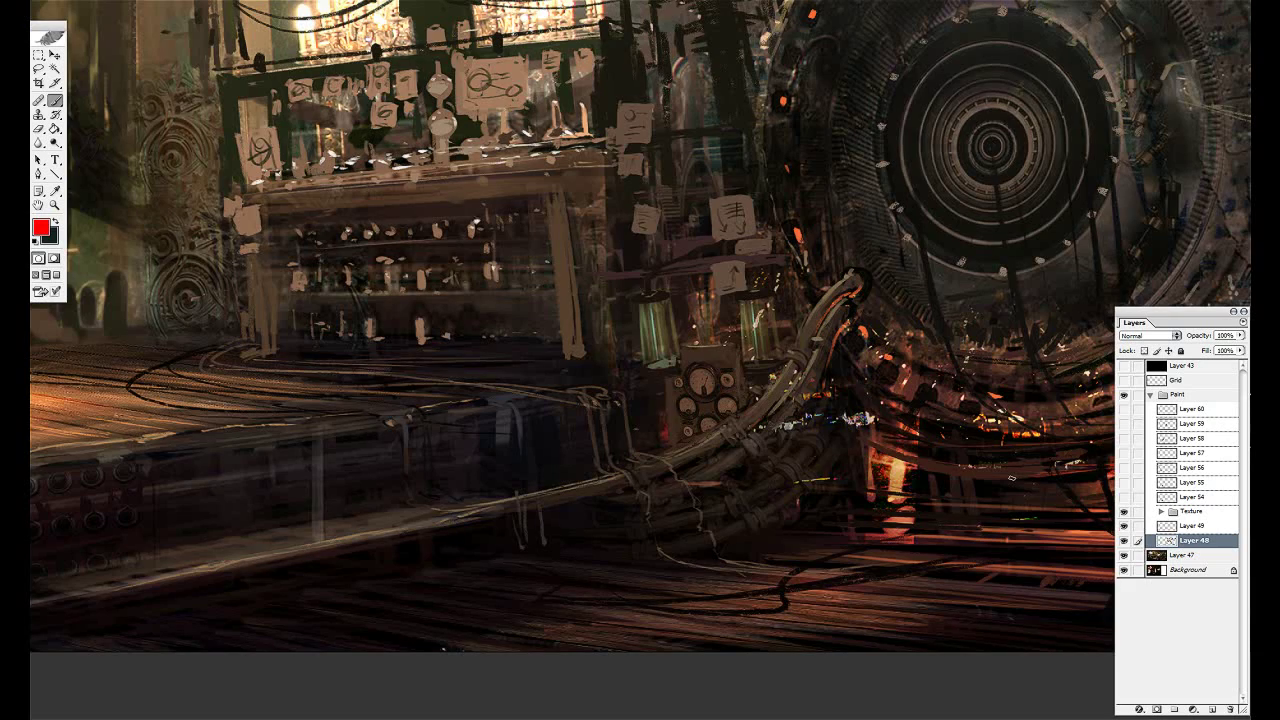
left_click(718, 403, "ctrl")
left_click(1123, 513)
left_click(1123, 513)
left_click(1121, 513)
left_click(1123, 511)
left_click_drag(777, 374, 777, 374)
Switch to full screen with a black background, show Layer 54 and enlarge the foreground below the glass dome.
key("f")
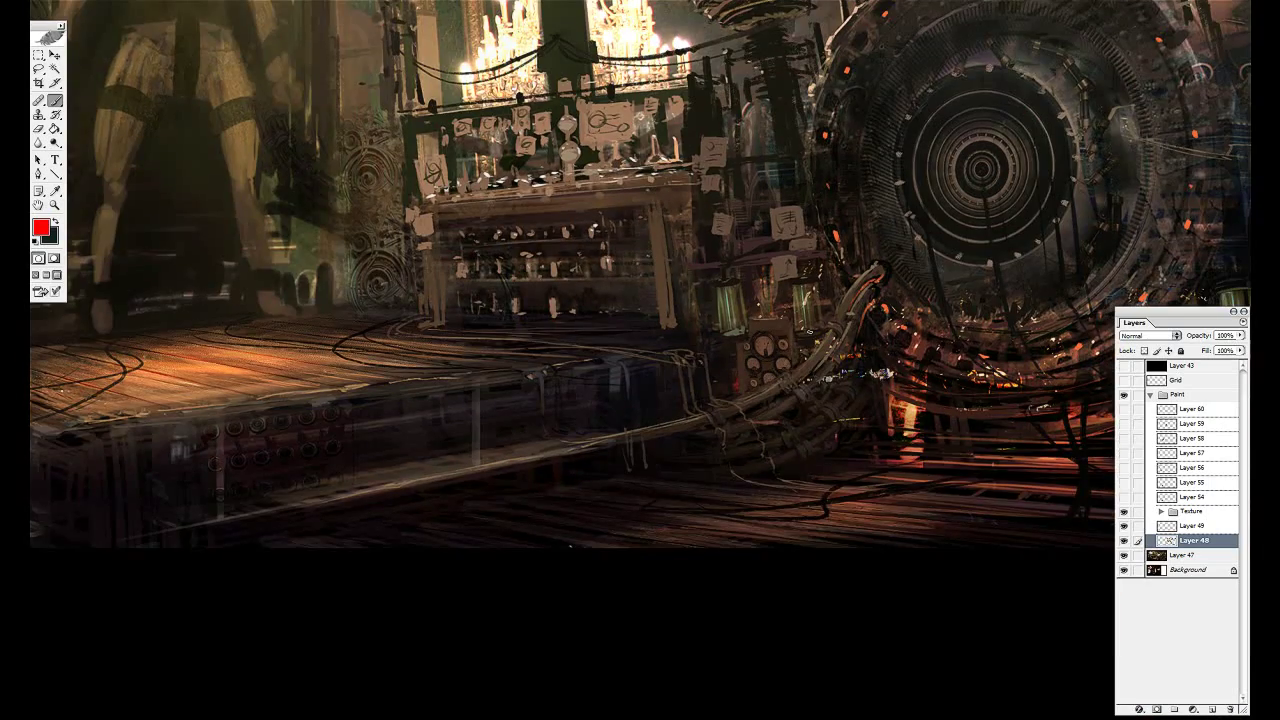
left_click_drag(810, 331, 836, 596)
key("ctrl+minus")
left_click_drag(970, 433, 870, 458)
left_click(1123, 497)
key("ctrl+plus")
left_click_drag(275, 682, 965, 422)
key("ctrl+plus")
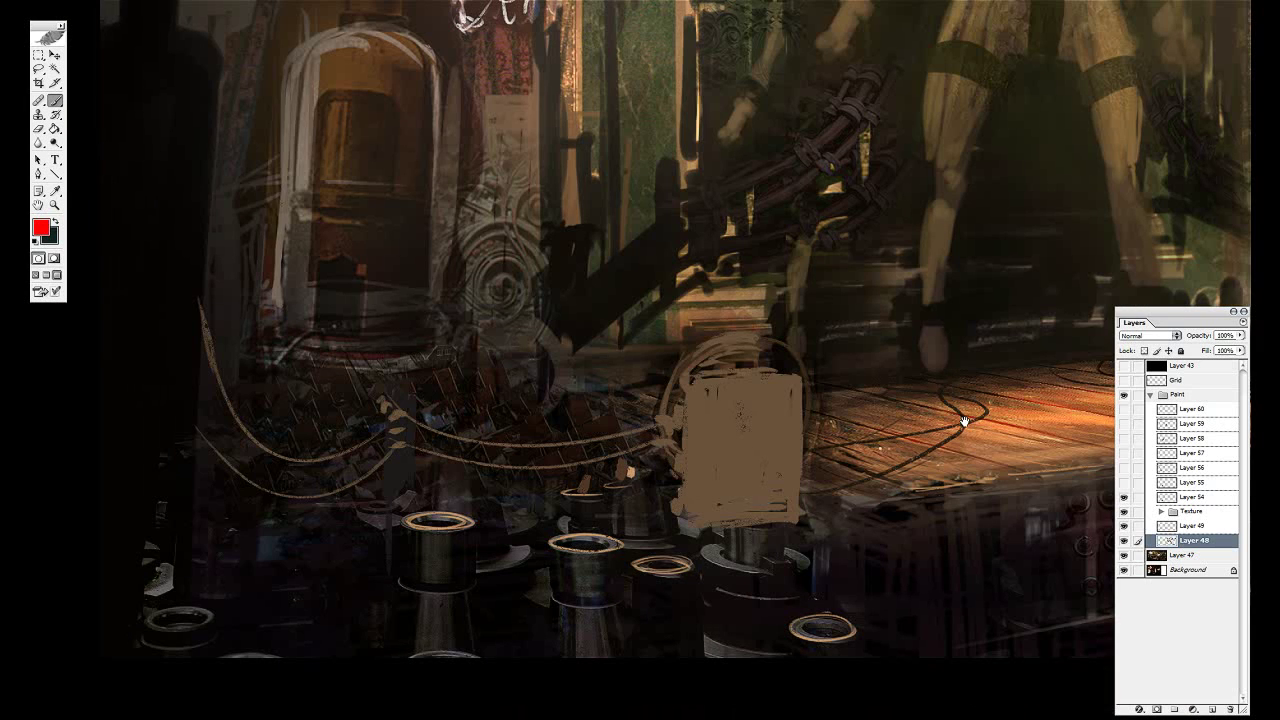
Show Layers 55 and 56, toggling layer visibility to compare the added wires, dome highlights and gauge box.
left_click(1124, 484)
left_click_drag(1124, 484, 1123, 501)
left_click(1123, 497)
left_click(1123, 483)
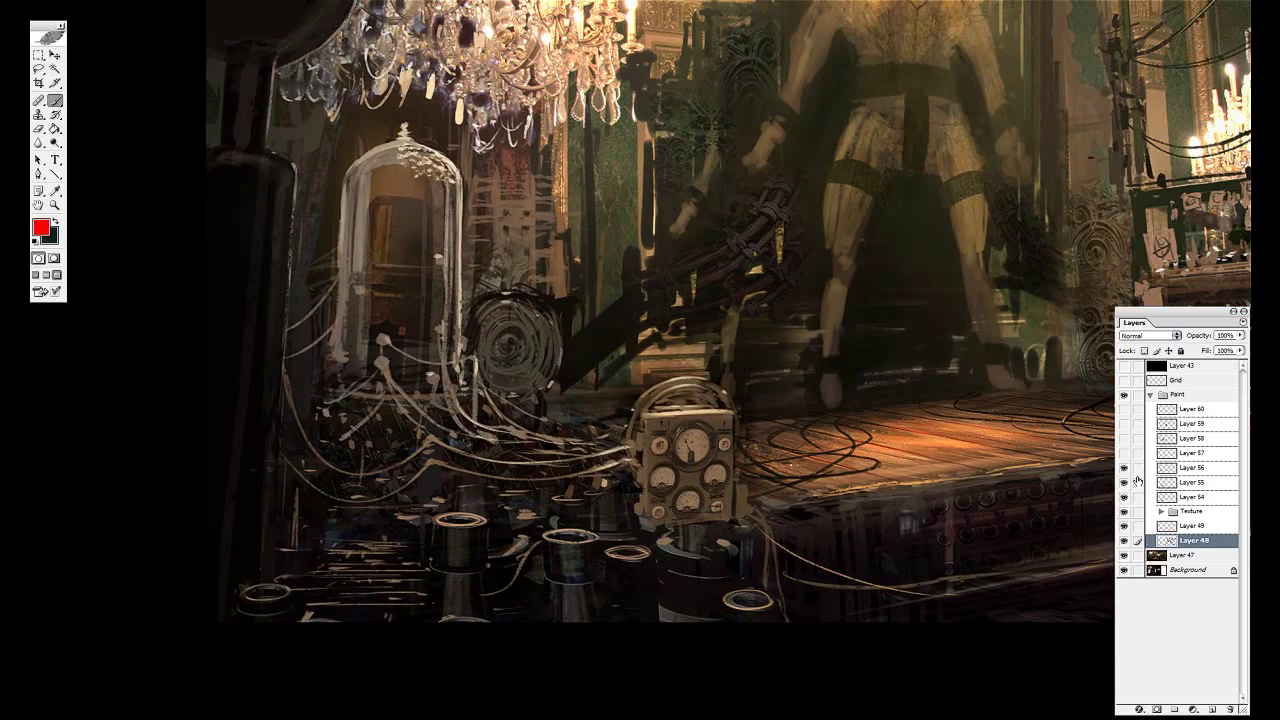
left_click(1123, 468)
left_click(1123, 468)
left_click(1123, 470)
left_click(1123, 470)
Examine the wires and gauge box close up, then in the wider scene with the platform.
left_click(520, 470, "ctrl")
left_click(520, 470, "ctrl")
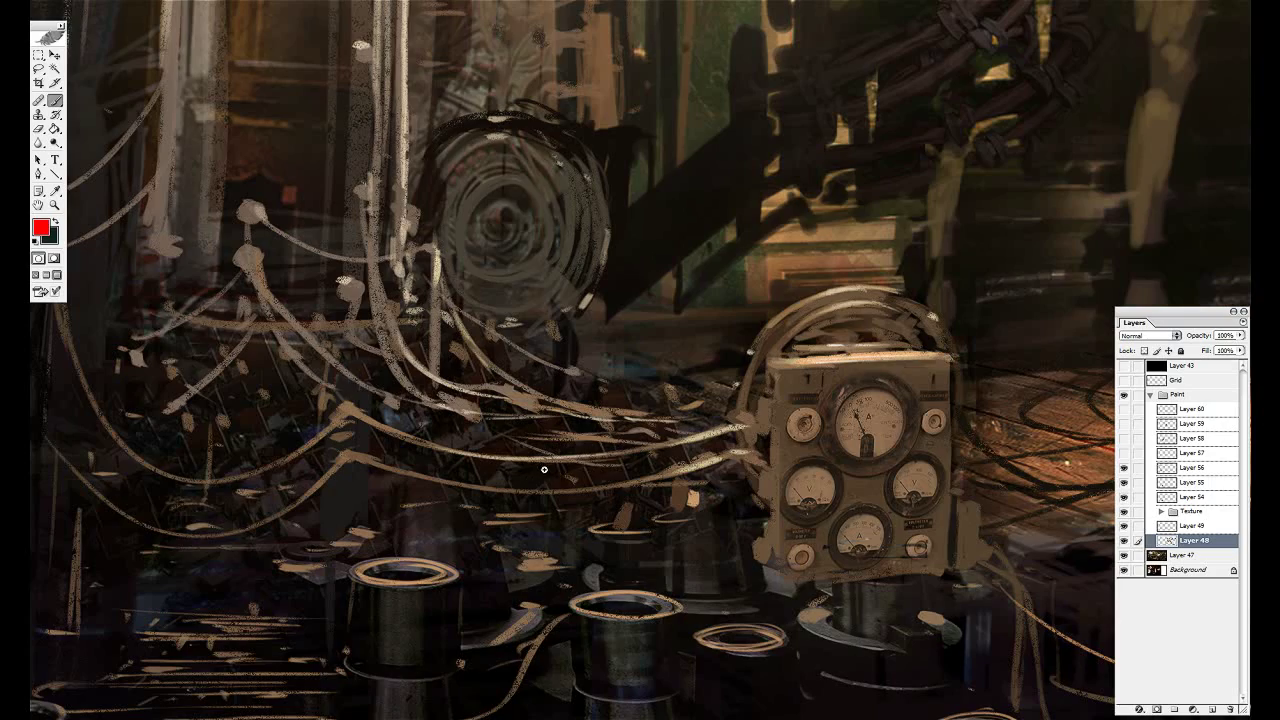
scroll(545, 469, "up", 2)
scroll(528, 478, "down", 5)
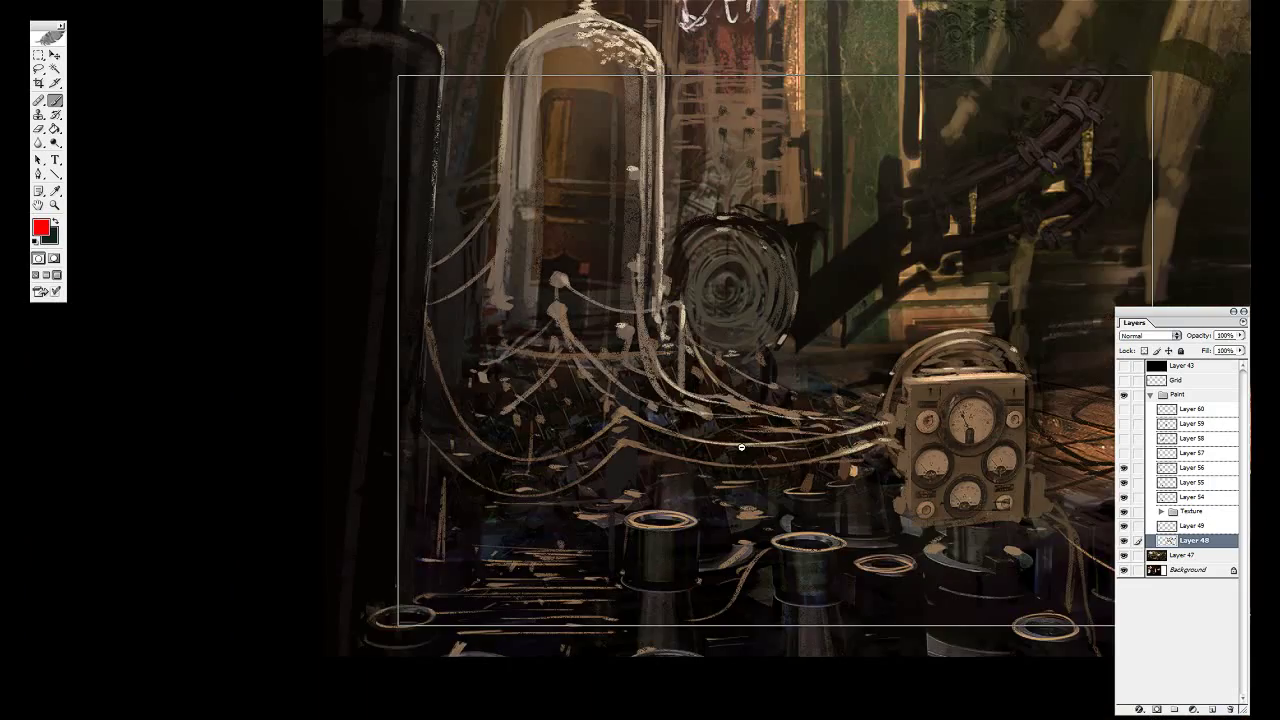
left_click(741, 447, "alt")
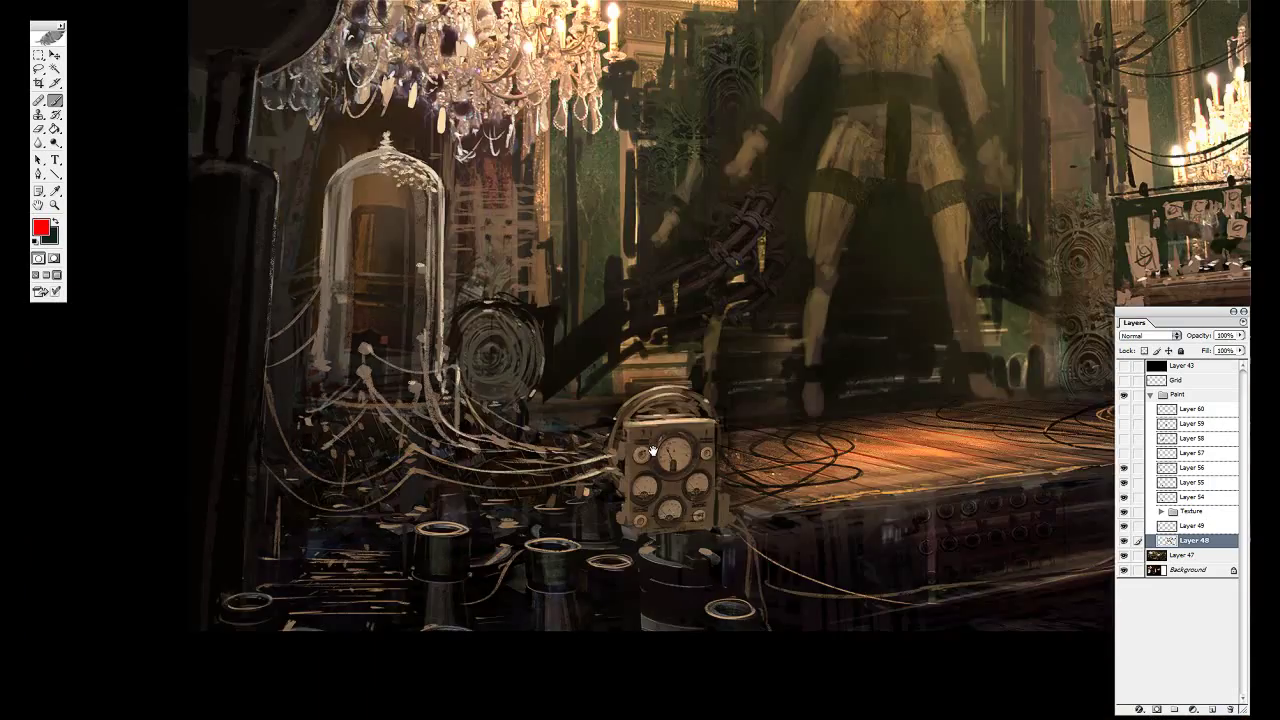
left_click_drag(515, 432, 350, 455)
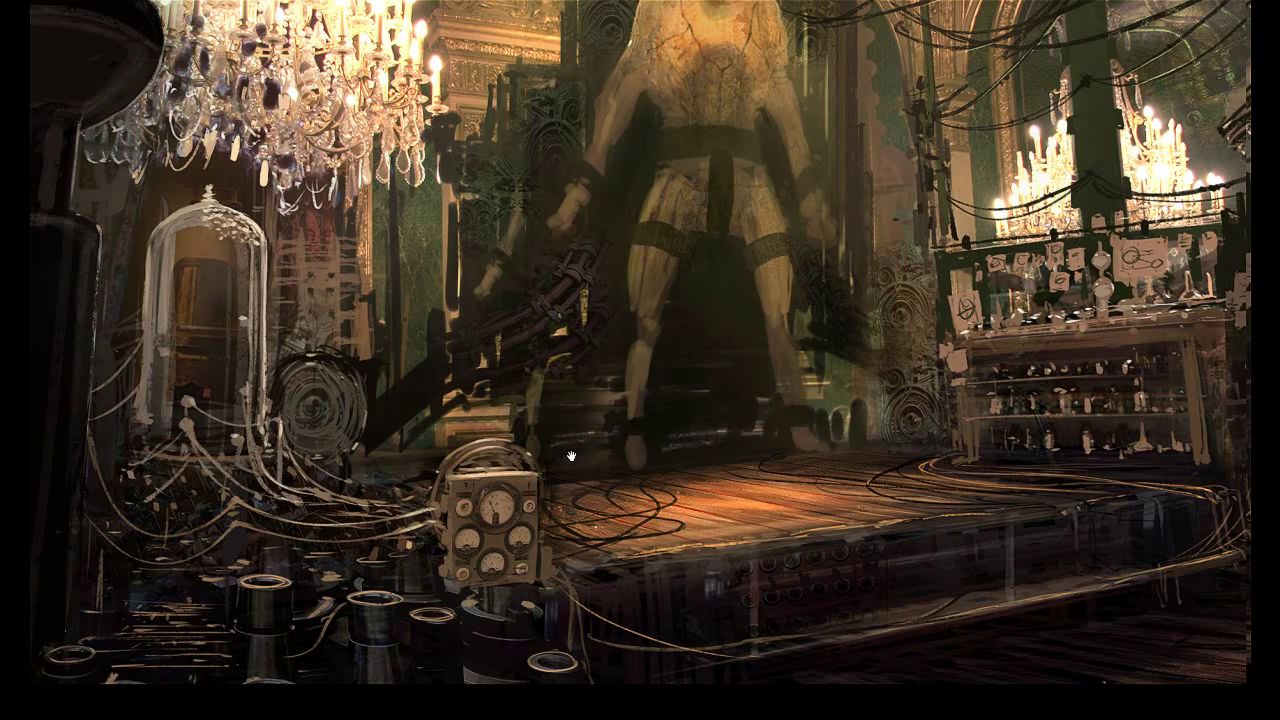